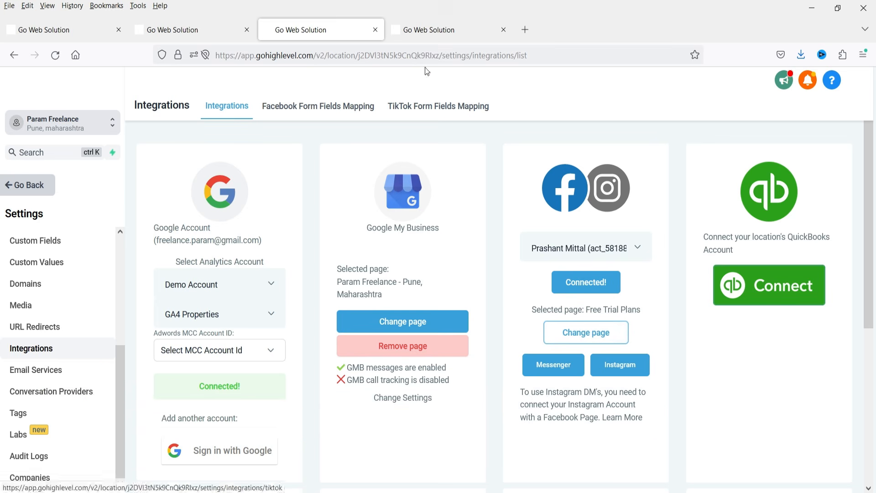
# Review the actions in the Facebook Lead Form workflow in HighLevel
pyautogui.click(431, 33)
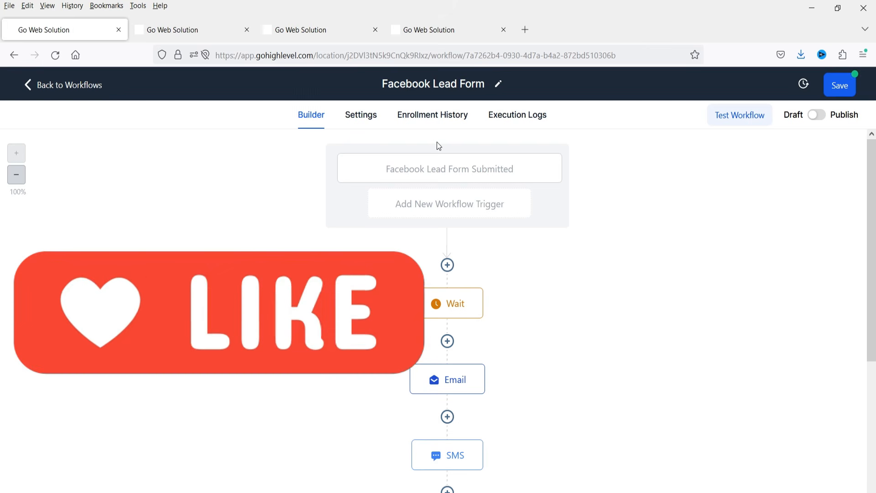
pyautogui.scroll(-3, 574, 284)
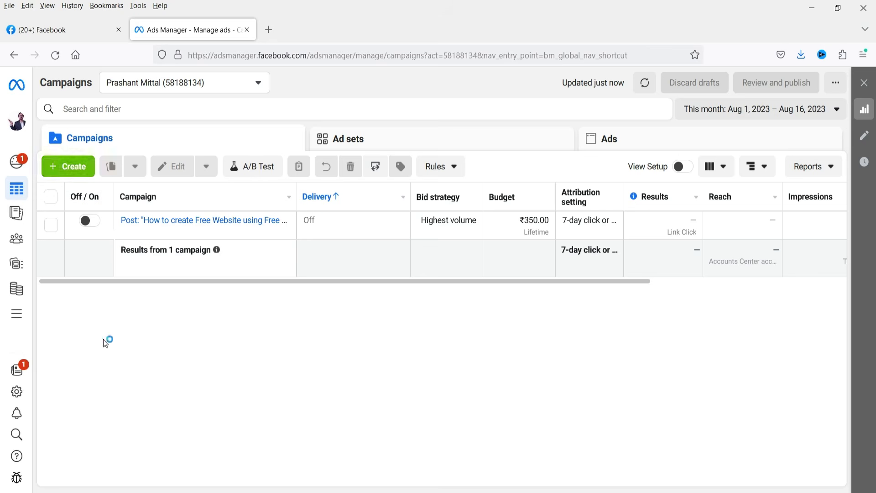
# Switch to Meta Ads Manager and create a new campaign with the Leads objective
pyautogui.click(75, 171)
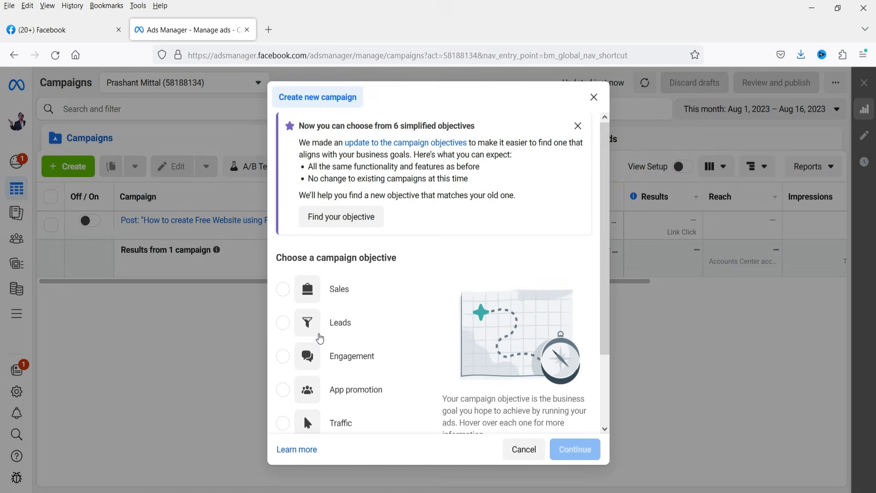
pyautogui.click(287, 326)
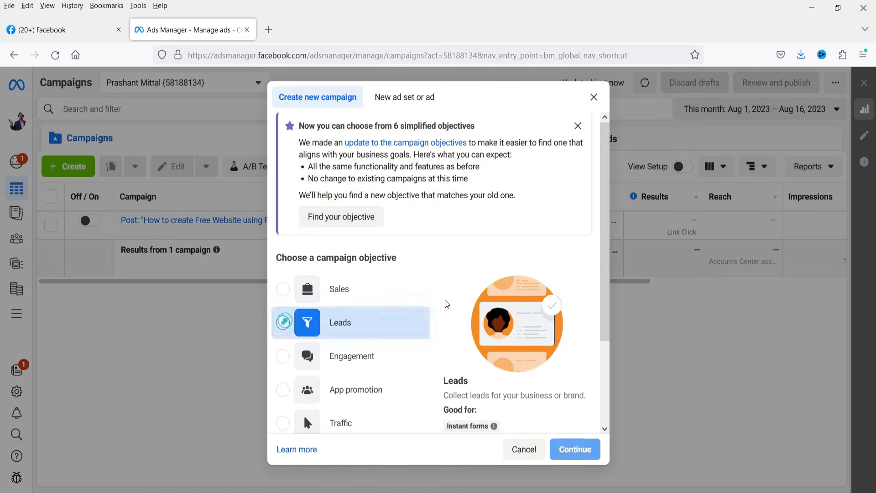
pyautogui.scroll(-2, 439, 281)
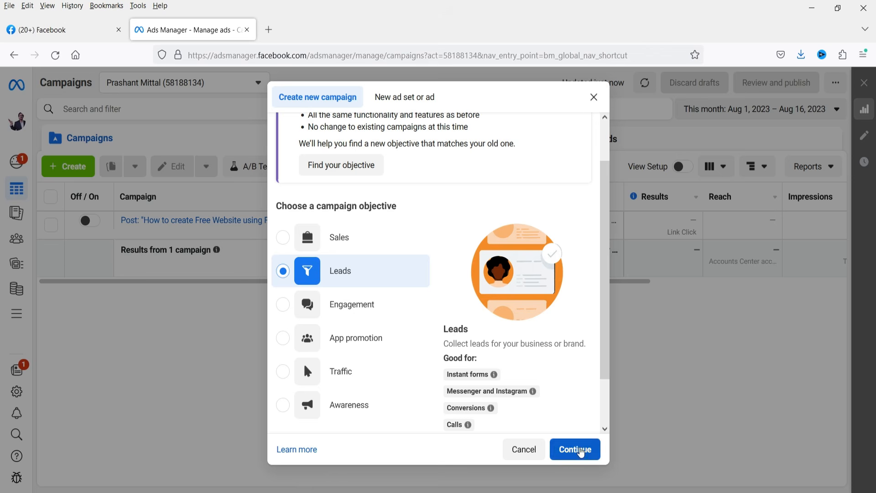
pyautogui.click(579, 450)
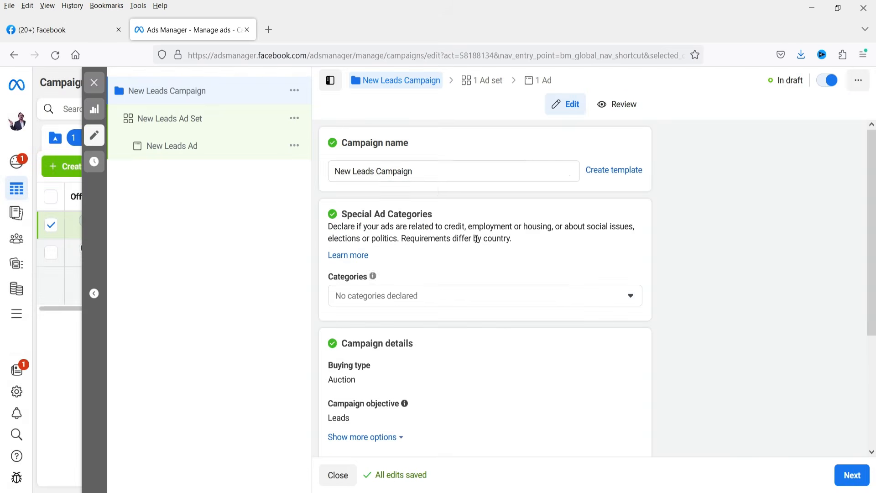
# Name the campaign "Website Design" and proceed to its ad set settings
pyautogui.tripleClick(438, 176)
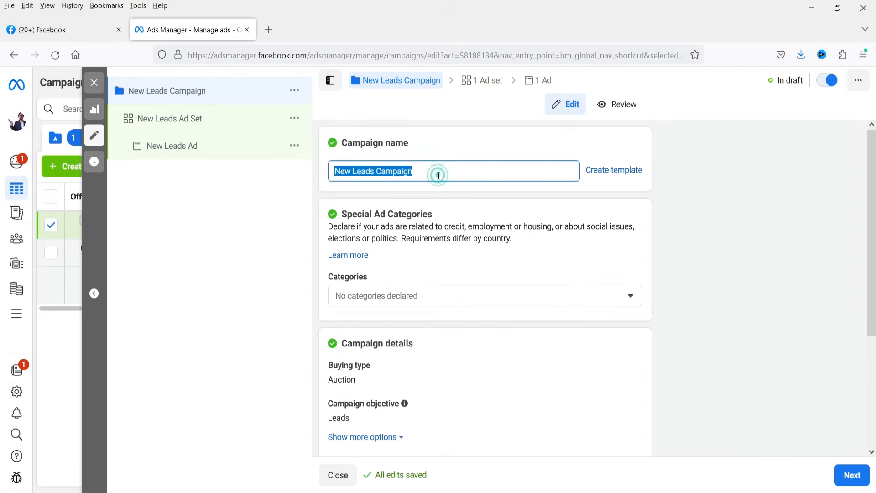
pyautogui.write('Website')
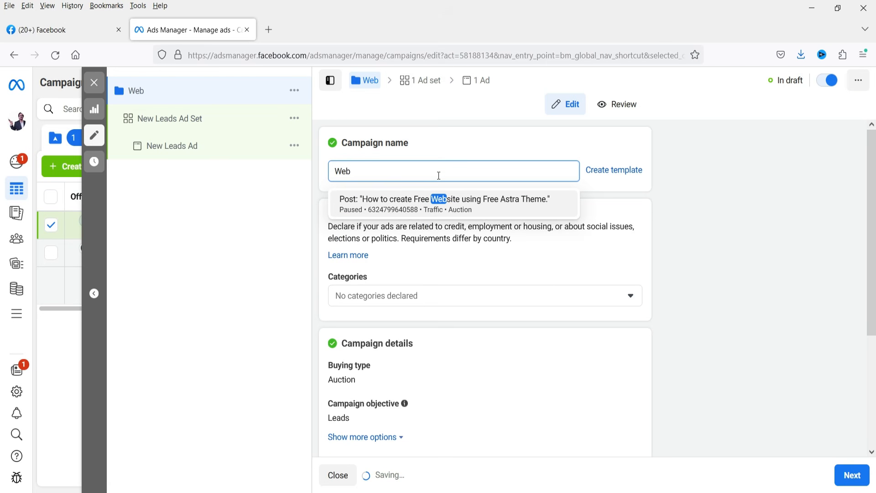
pyautogui.write(' Design')
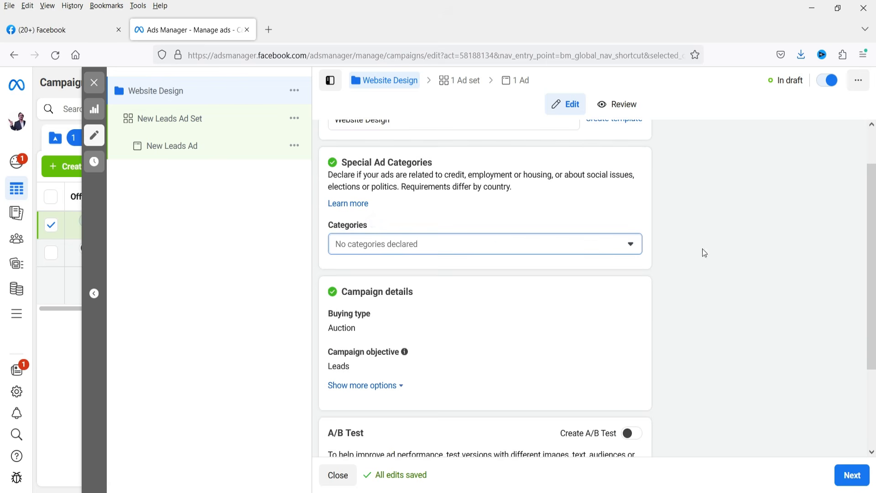
pyautogui.scroll(-2, 718, 246)
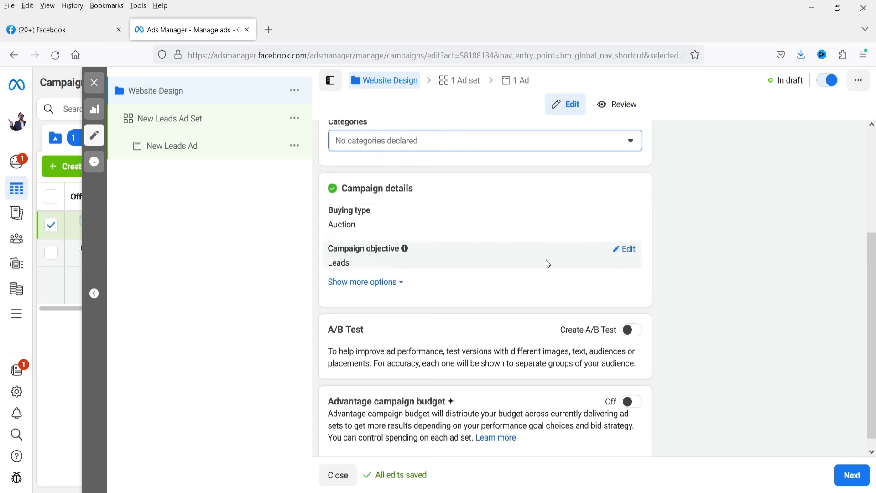
pyautogui.scroll(-1, 650, 241)
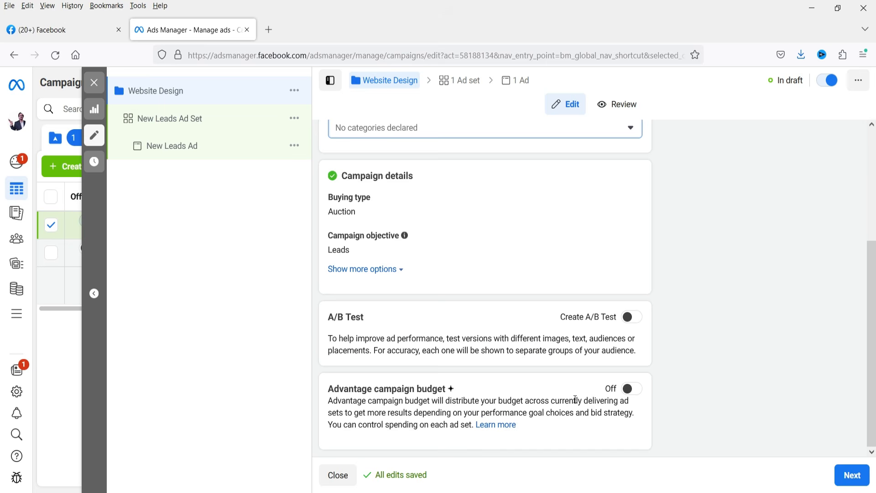
pyautogui.scroll(4, 338, 309)
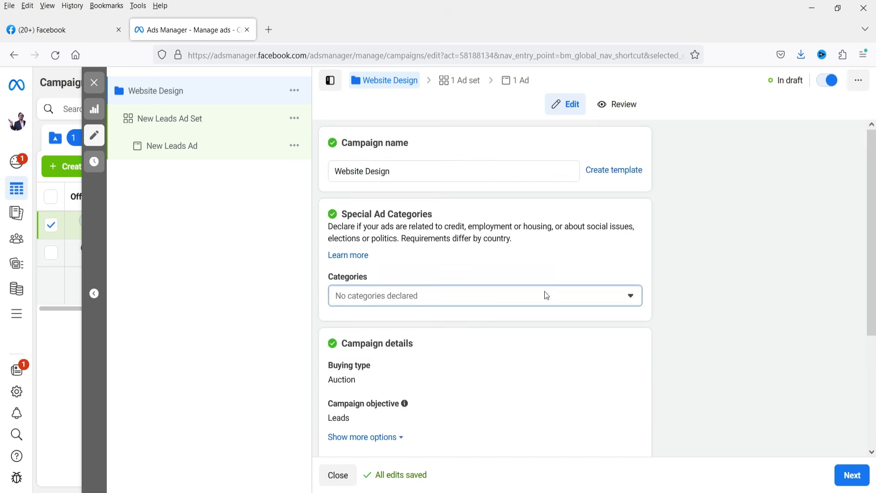
pyautogui.click(862, 477)
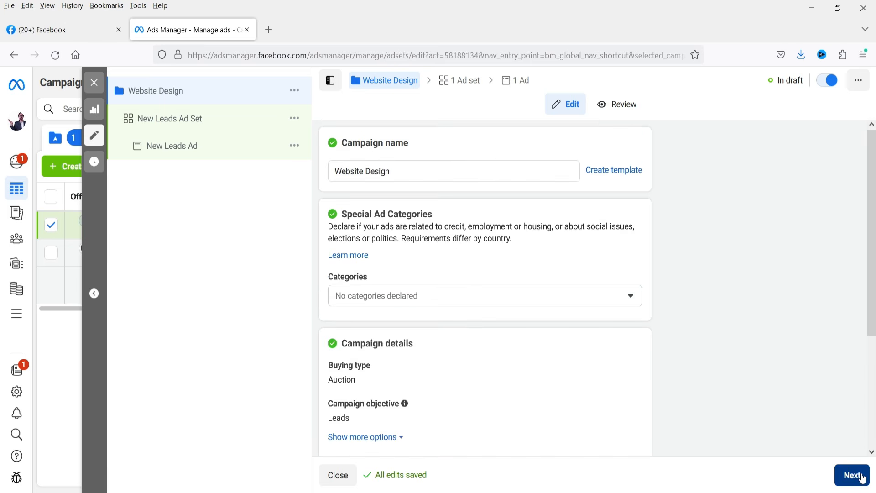
# Name the ad set "Business website" and keep Maximize number of leads as its performance goal
pyautogui.click(172, 133)
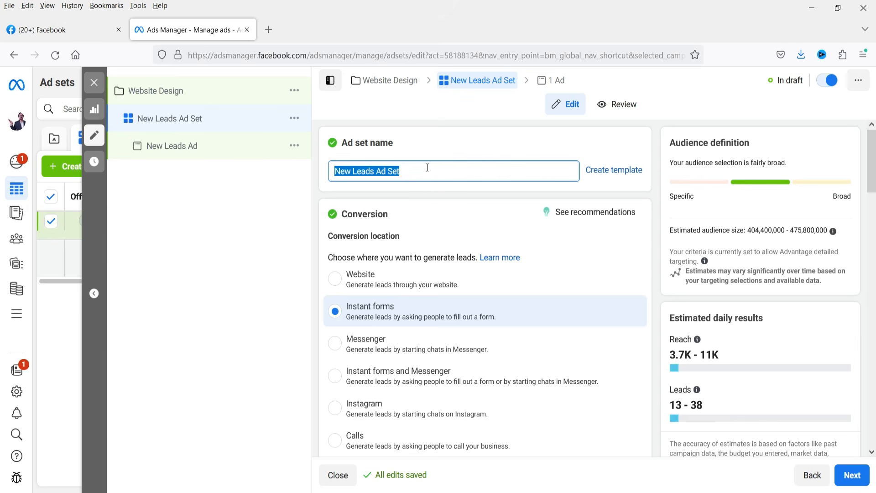
pyautogui.write('Business website')
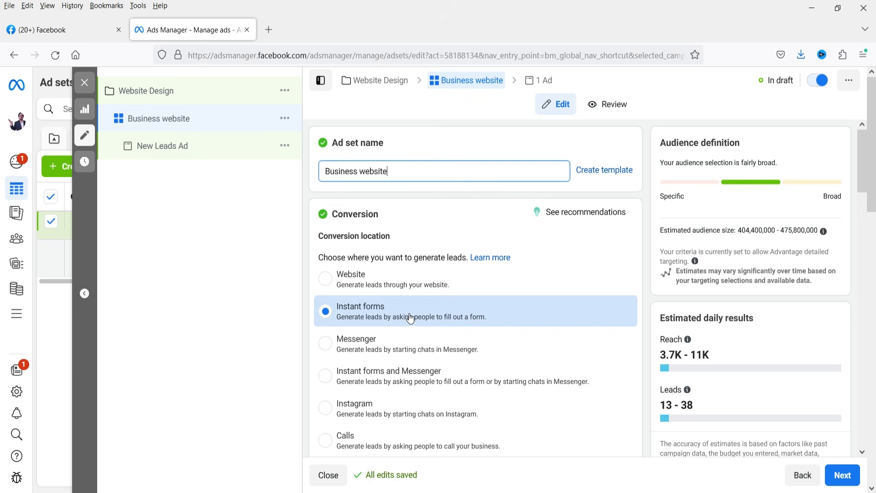
pyautogui.scroll(-5, 461, 268)
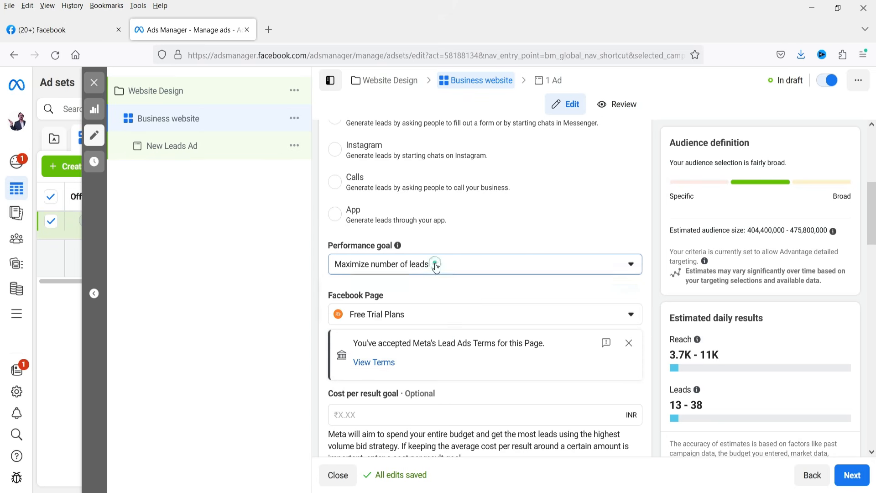
pyautogui.click(435, 267)
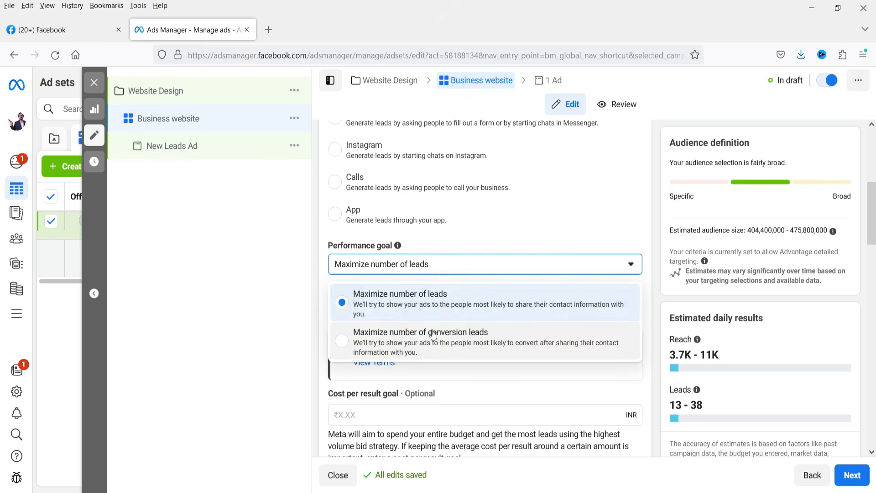
pyautogui.click(441, 288)
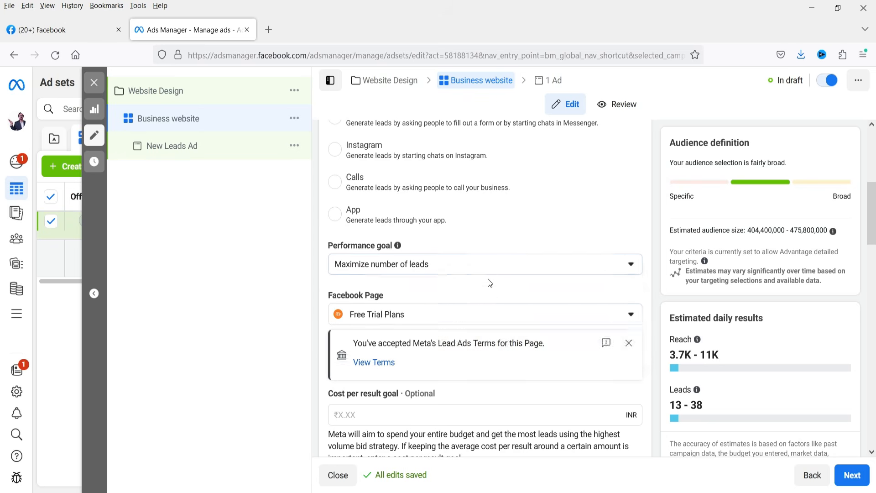
# Set the ad set's daily budget to ₹200
pyautogui.scroll(-2, 483, 282)
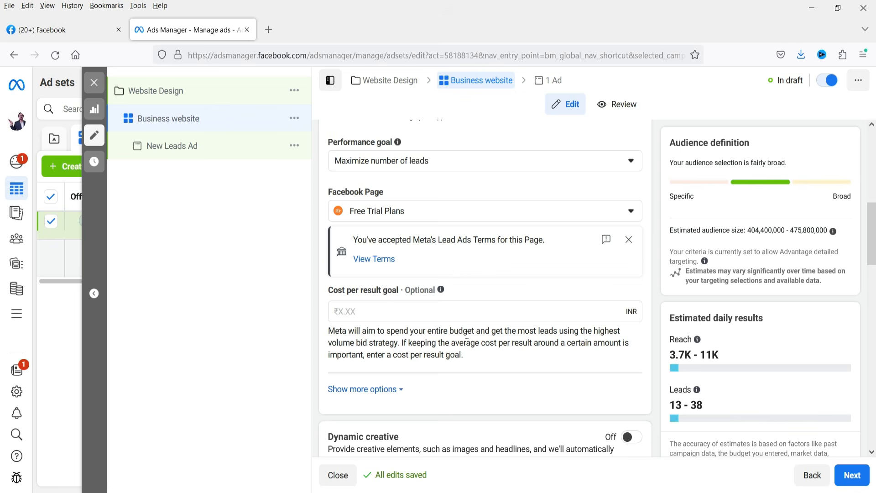
pyautogui.moveTo(465, 302)
pyautogui.scroll(-3, 461, 286)
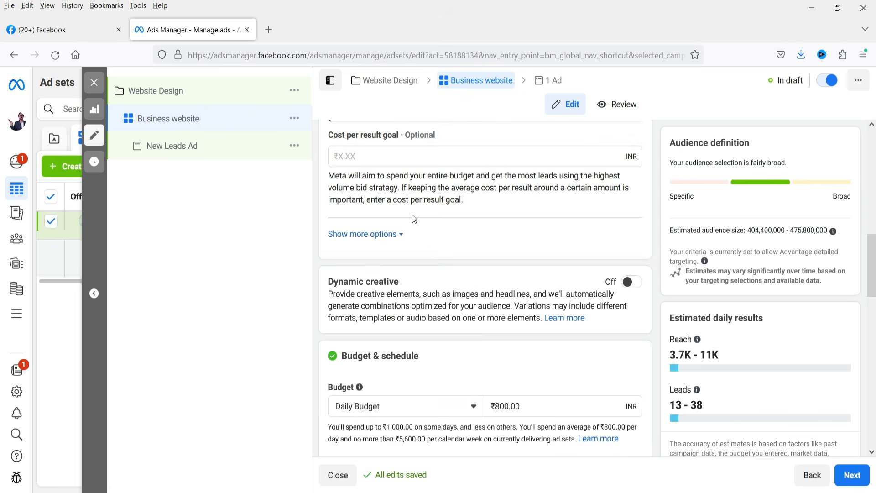
pyautogui.scroll(-3, 486, 242)
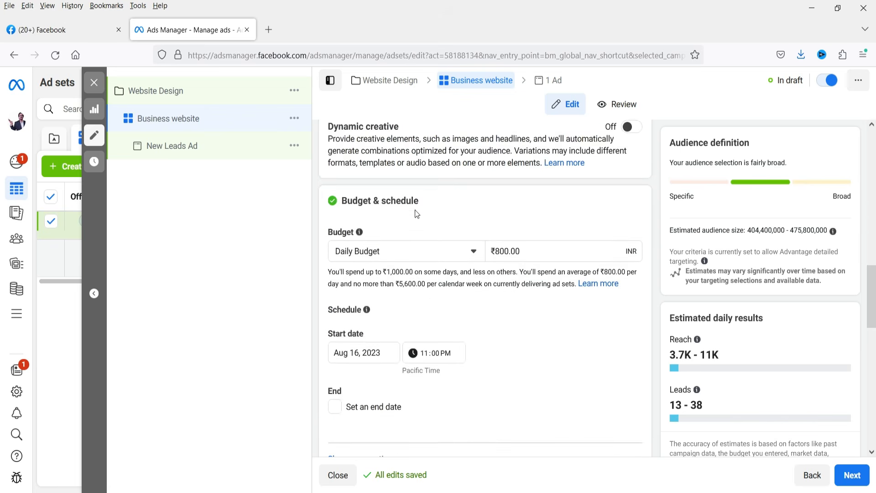
pyautogui.scroll(-2, 472, 215)
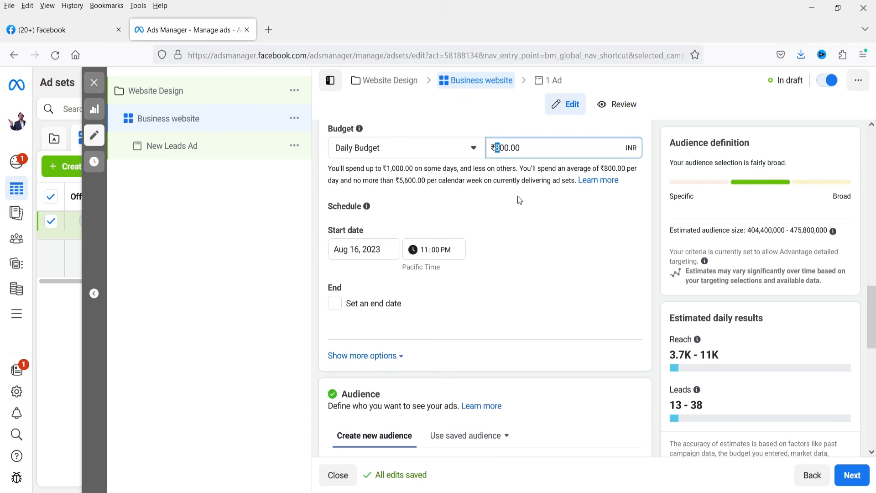
pyautogui.write('2')
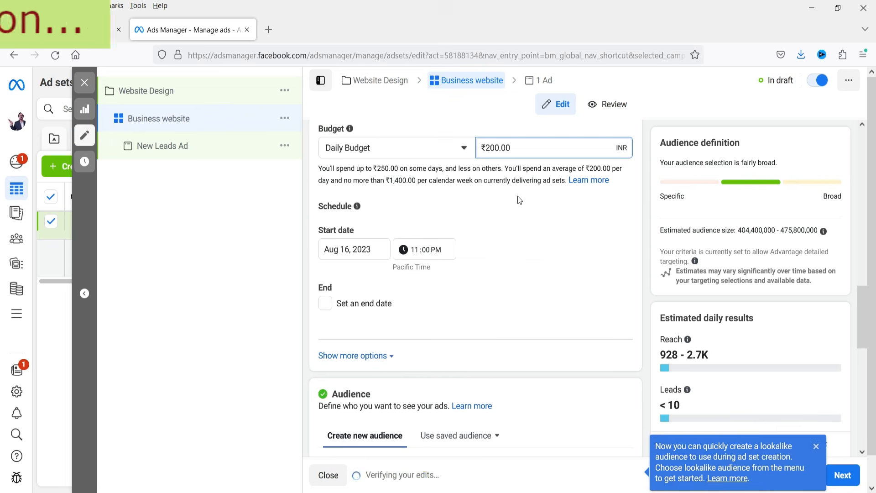
pyautogui.click(518, 198)
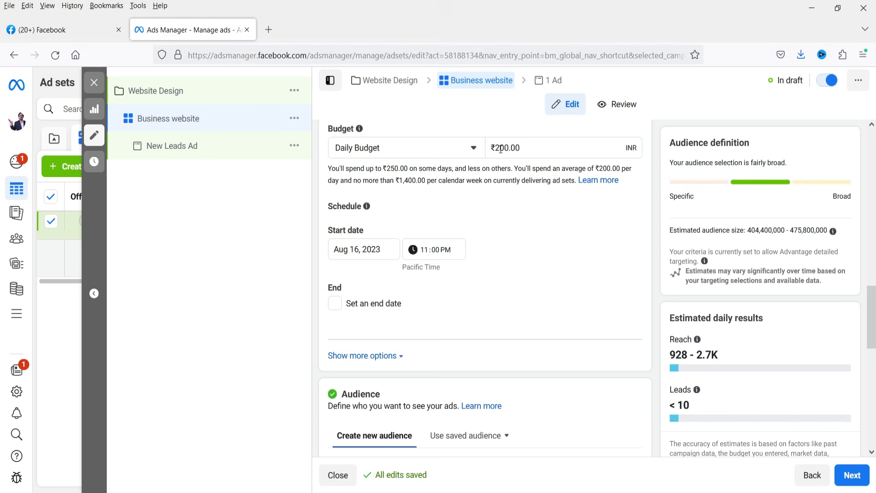
# Schedule the ad set to start on Aug 18, 2023 and end on Aug 22, 2023
pyautogui.click(358, 249)
pyautogui.click(433, 339)
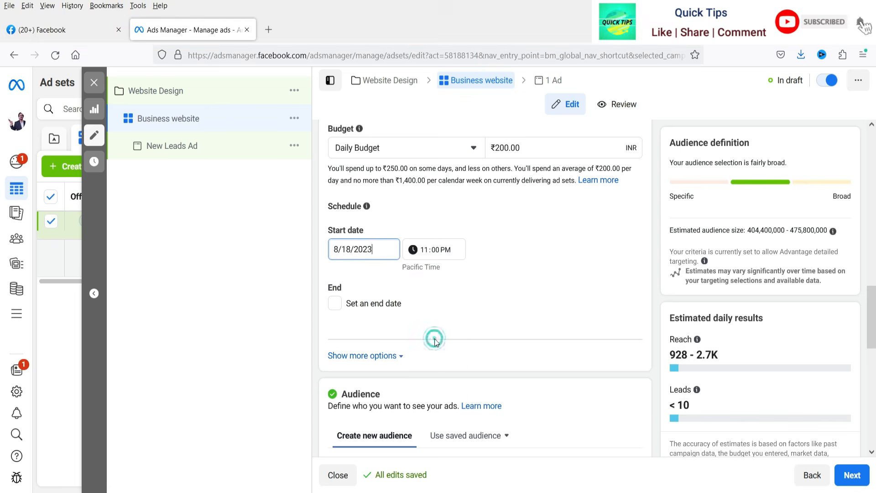
pyautogui.click(340, 305)
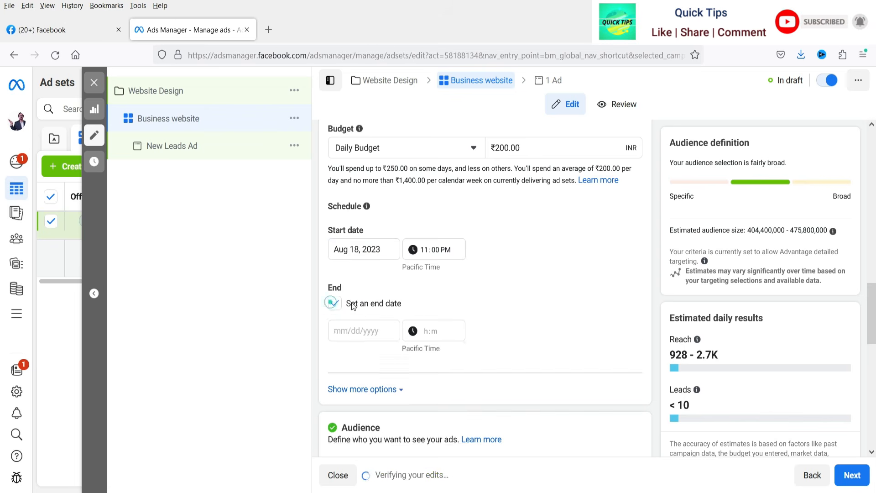
pyautogui.click(347, 339)
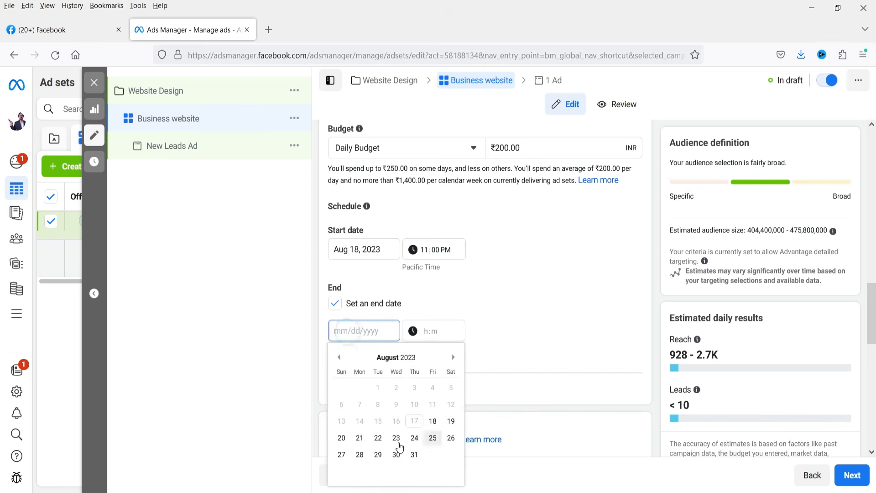
pyautogui.click(382, 438)
# Open the audience's detailed targeting options for editing and proceed to the ad settings
pyautogui.scroll(-3, 506, 283)
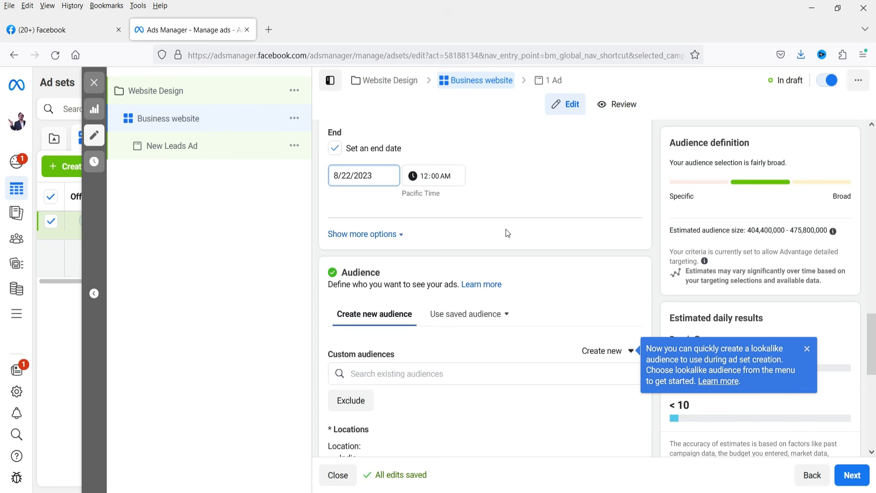
pyautogui.scroll(-2, 488, 221)
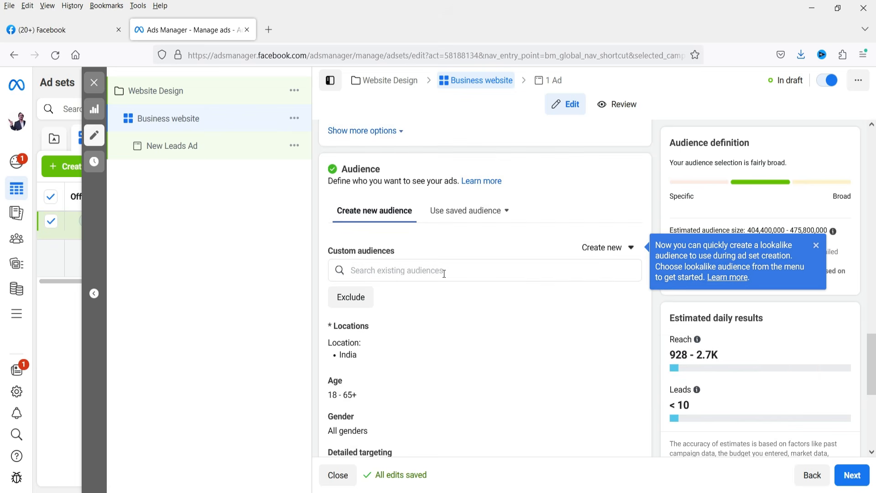
pyautogui.scroll(-2, 444, 273)
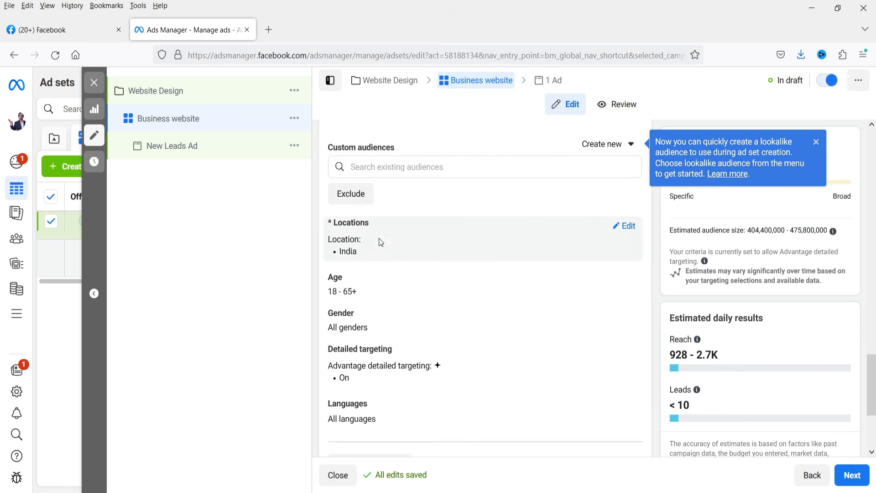
pyautogui.scroll(-2, 386, 264)
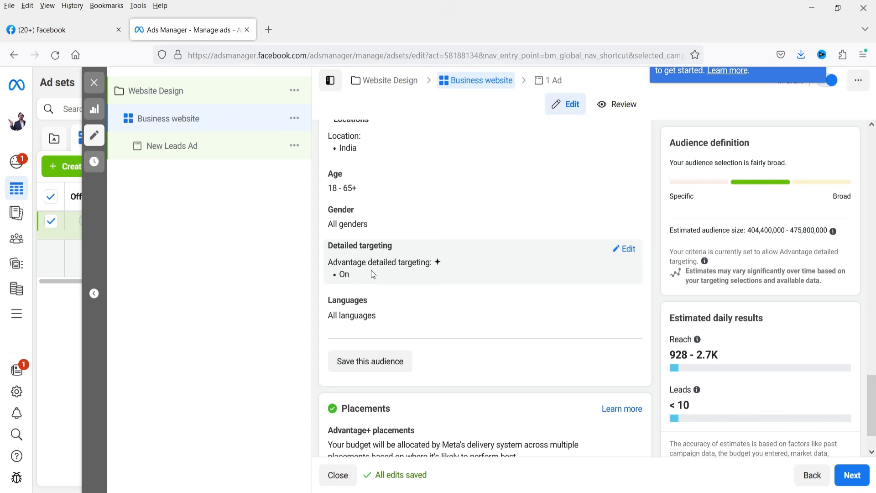
pyautogui.click(625, 248)
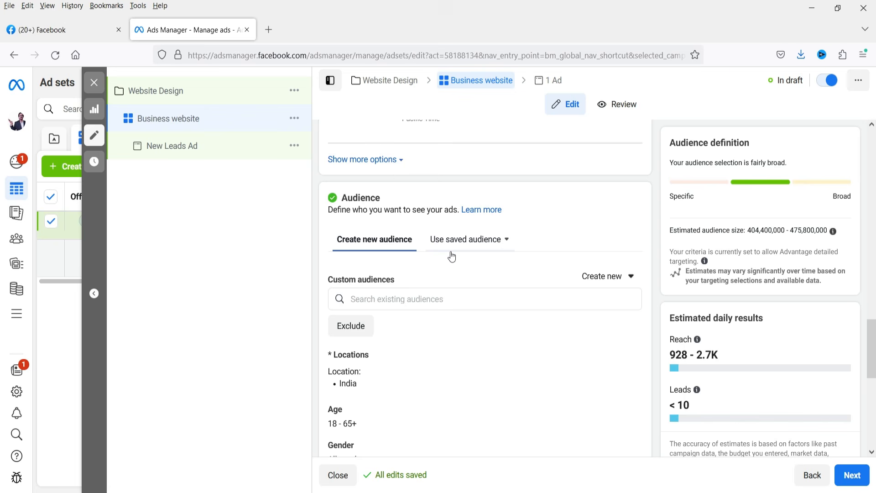
pyautogui.scroll(-2, 452, 257)
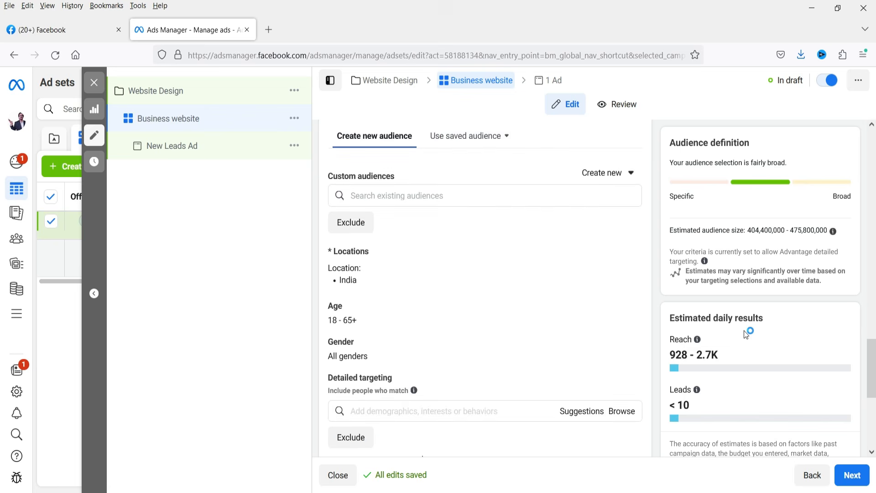
pyautogui.scroll(-2, 505, 215)
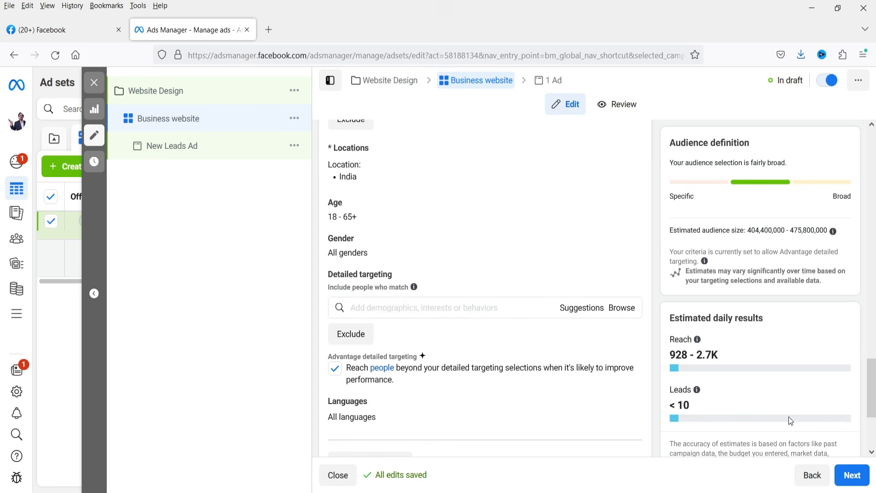
pyautogui.click(851, 475)
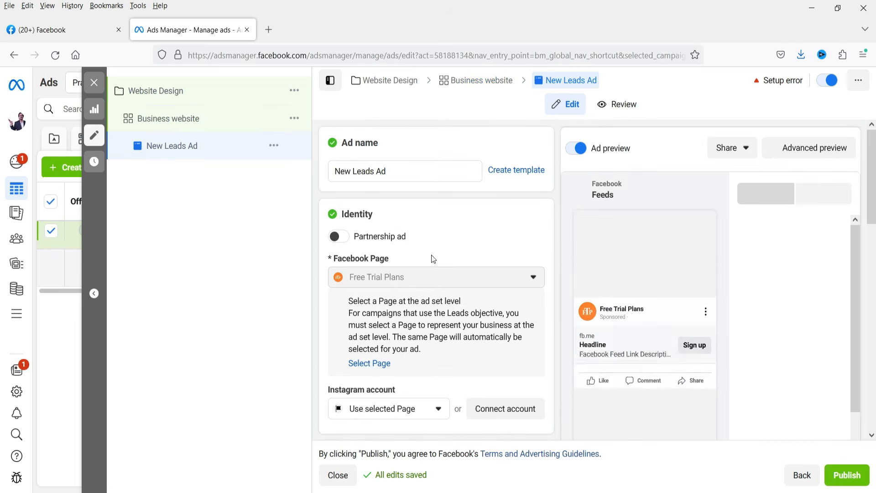
# Rename the ad as "Create website"
pyautogui.click(396, 171)
pyautogui.doubleClick(396, 171)
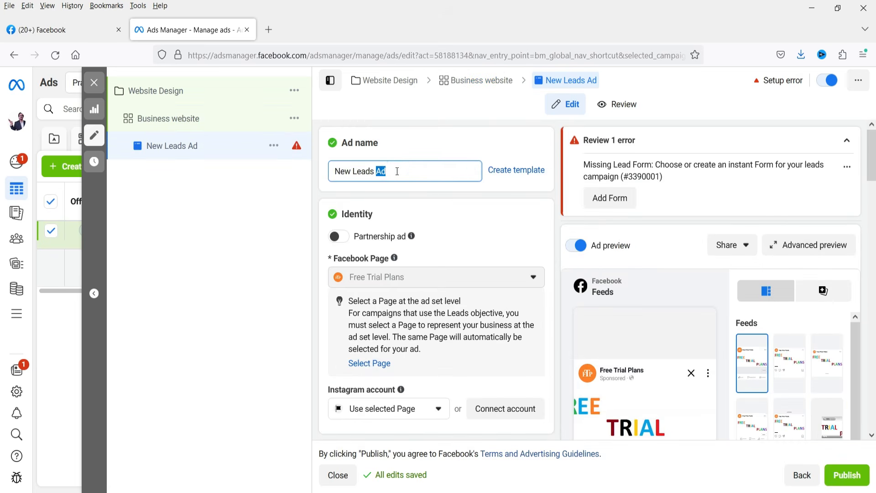
pyautogui.tripleClick(396, 170)
pyautogui.write('Create website')
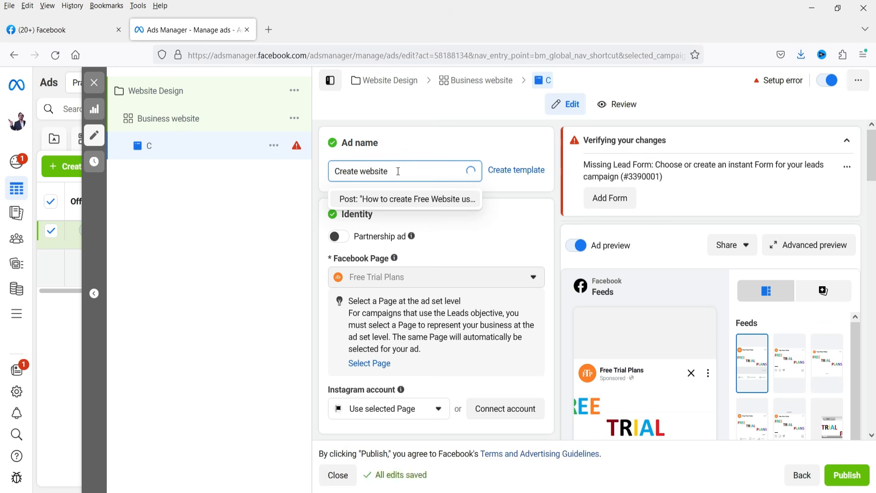
pyautogui.click(516, 186)
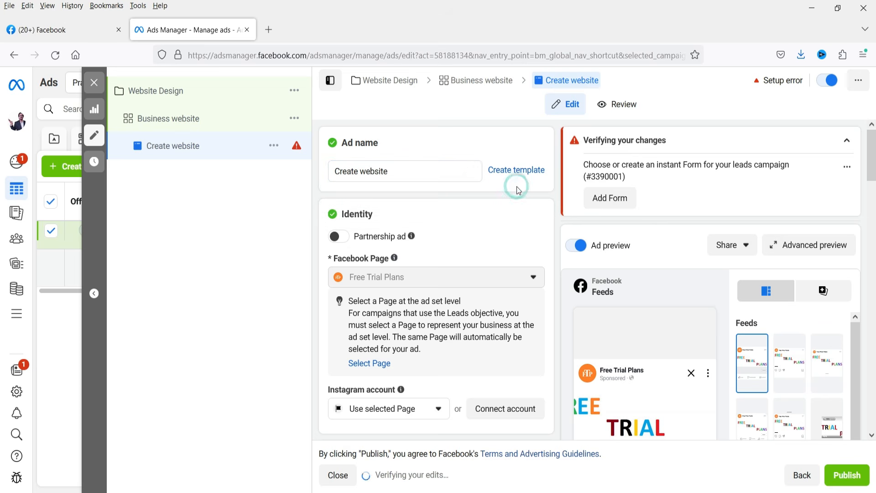
# Edit the ad creative's media and upload the ecommerce image from the Desktop folder as the new ad image
pyautogui.scroll(-1, 416, 194)
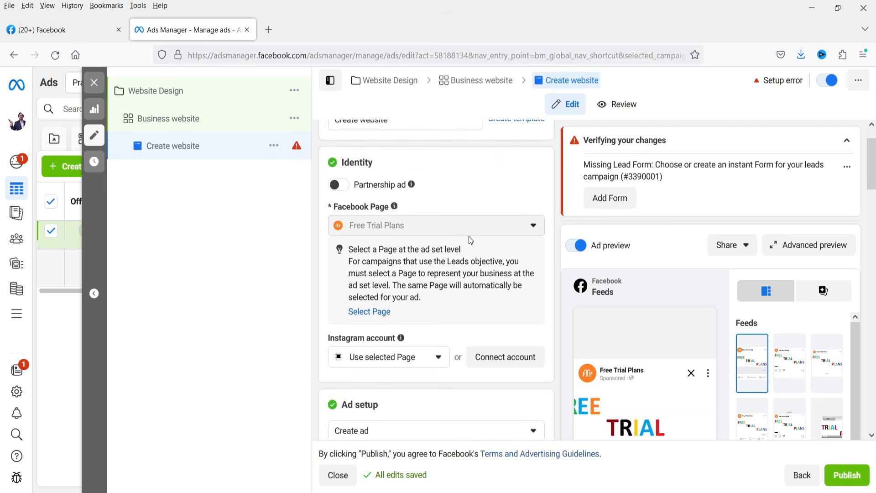
pyautogui.scroll(-5, 439, 235)
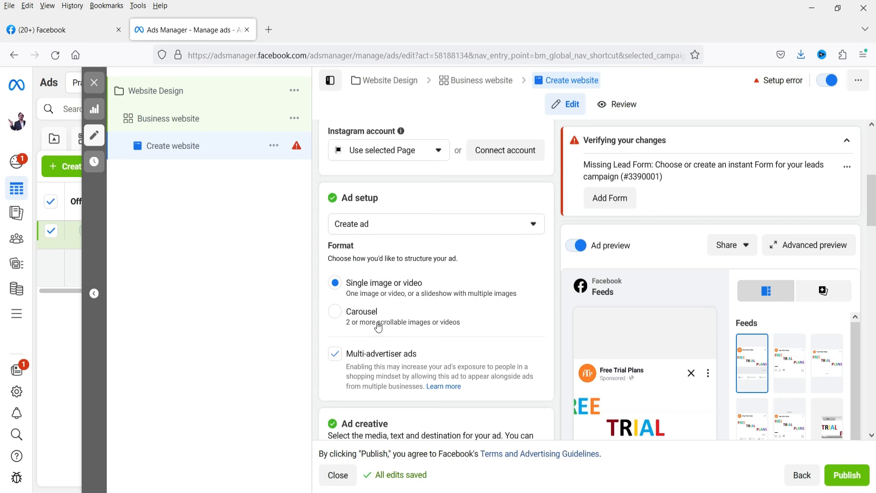
pyautogui.scroll(-3, 384, 292)
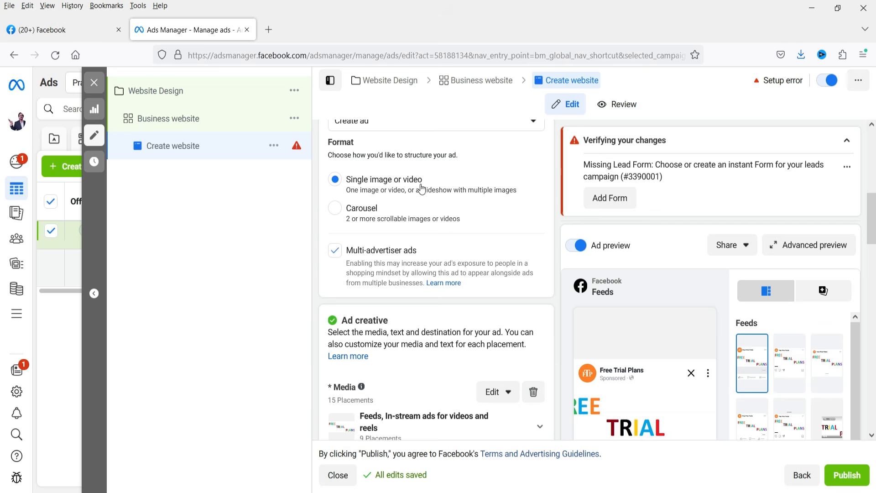
pyautogui.scroll(-3, 445, 217)
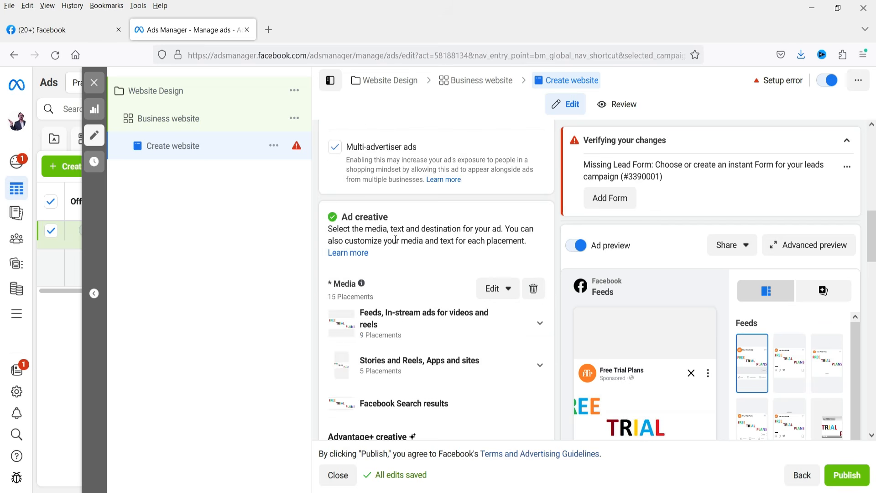
pyautogui.scroll(-3, 401, 225)
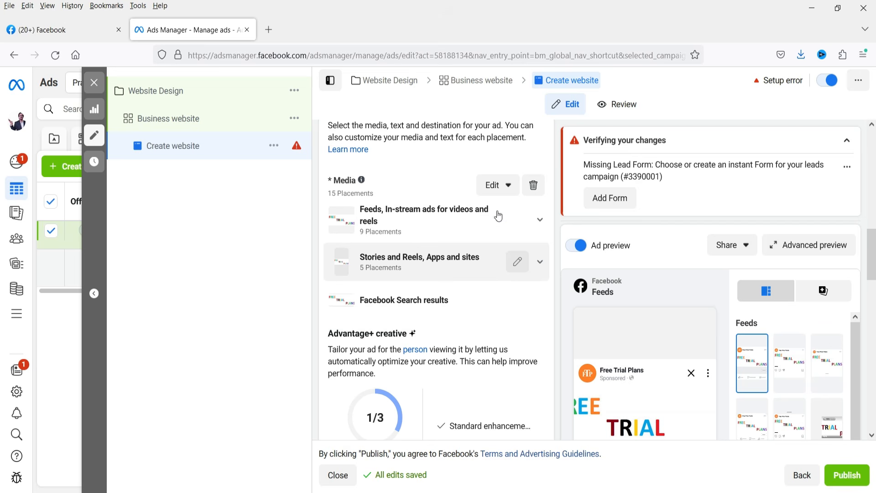
pyautogui.click(505, 187)
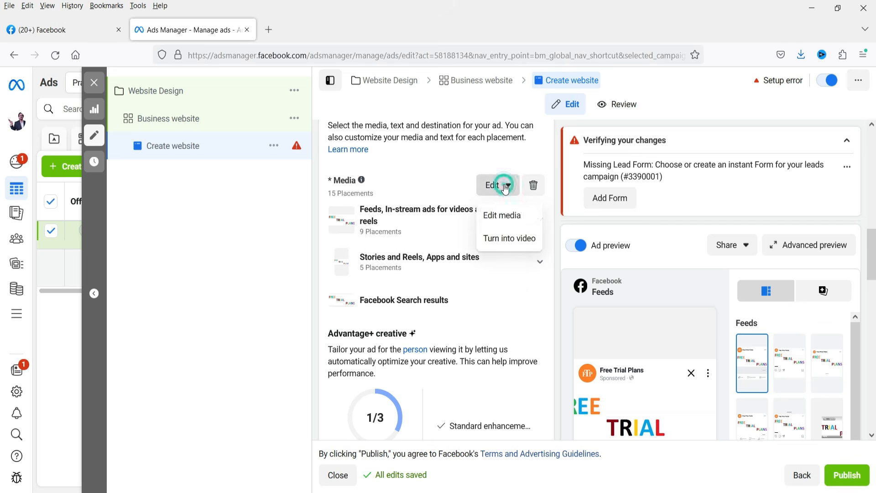
pyautogui.click(507, 216)
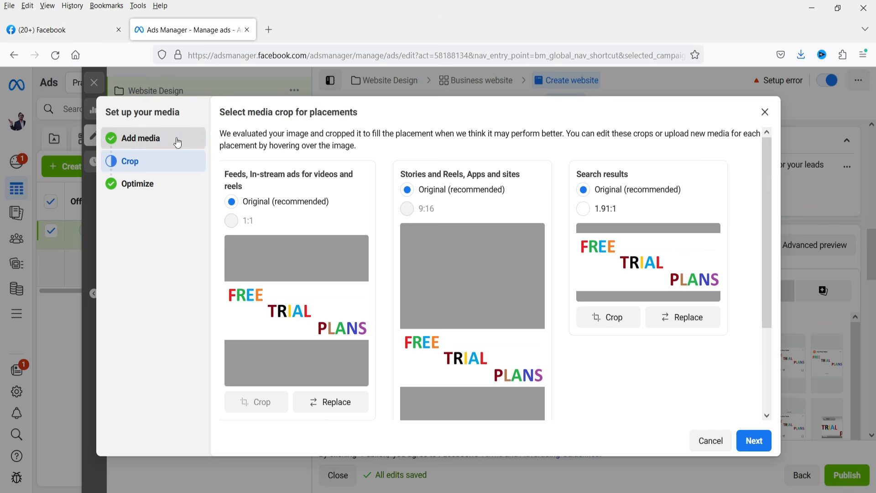
pyautogui.click(159, 140)
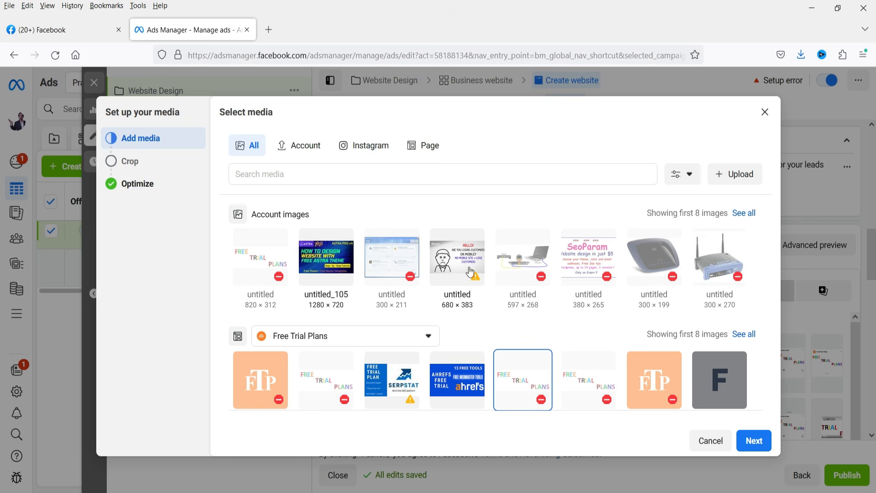
pyautogui.scroll(-1, 588, 276)
pyautogui.scroll(1, 588, 276)
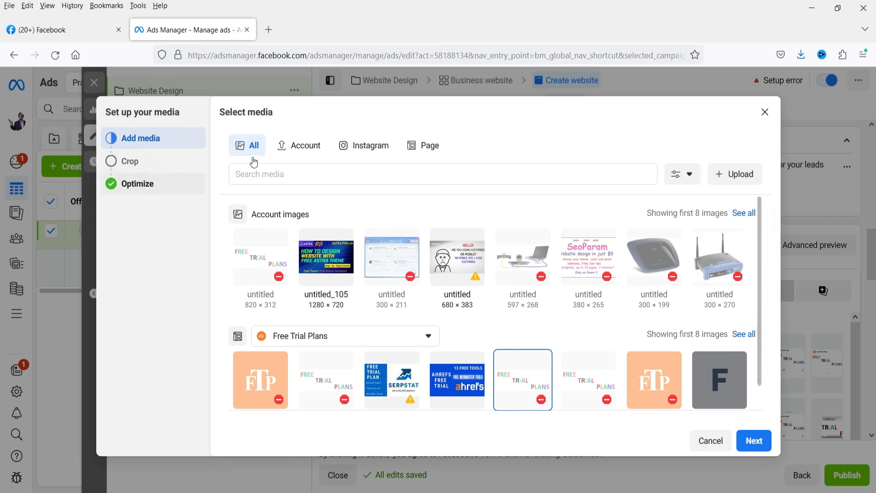
pyautogui.click(730, 176)
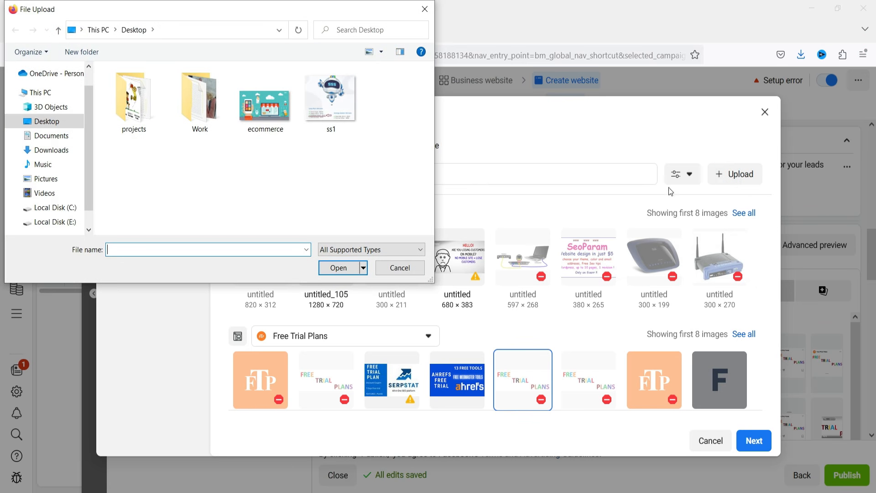
pyautogui.doubleClick(266, 102)
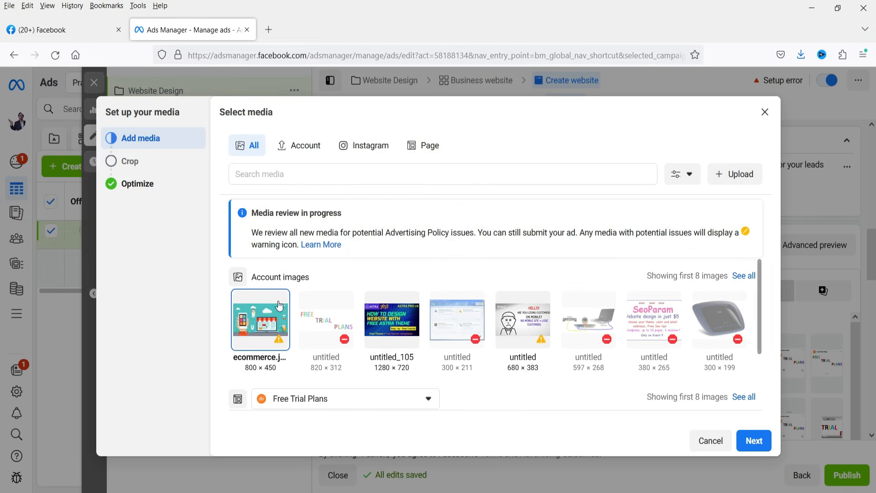
# Choose the Original crop for the feeds, in-stream and reels placements and finish the media setup with the offered optimizations
pyautogui.click(752, 441)
pyautogui.click(232, 201)
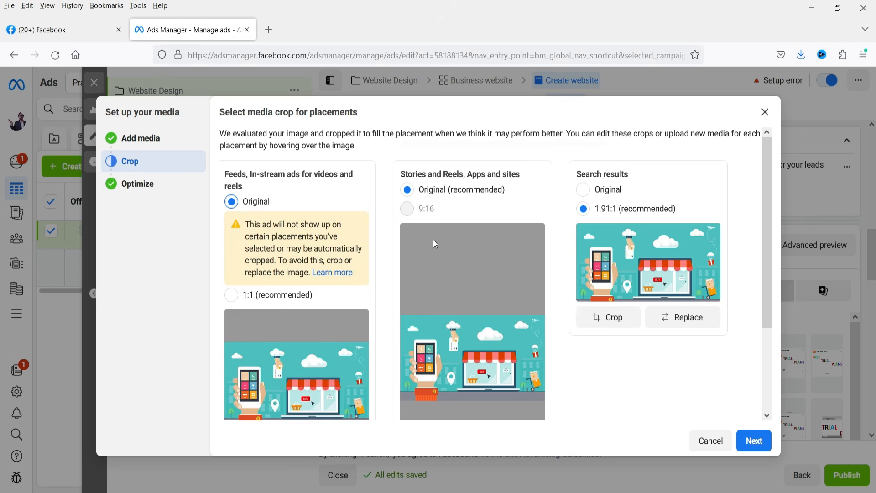
pyautogui.scroll(-3, 434, 243)
pyautogui.click(766, 443)
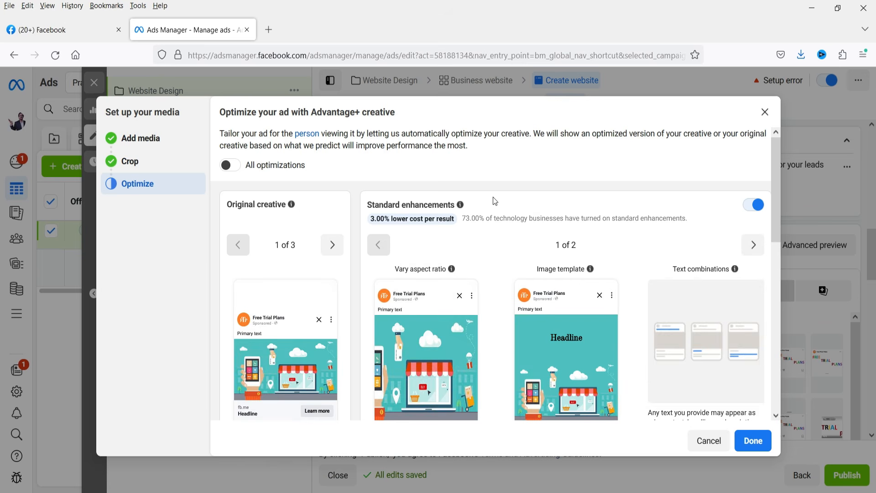
pyautogui.scroll(-1, 589, 223)
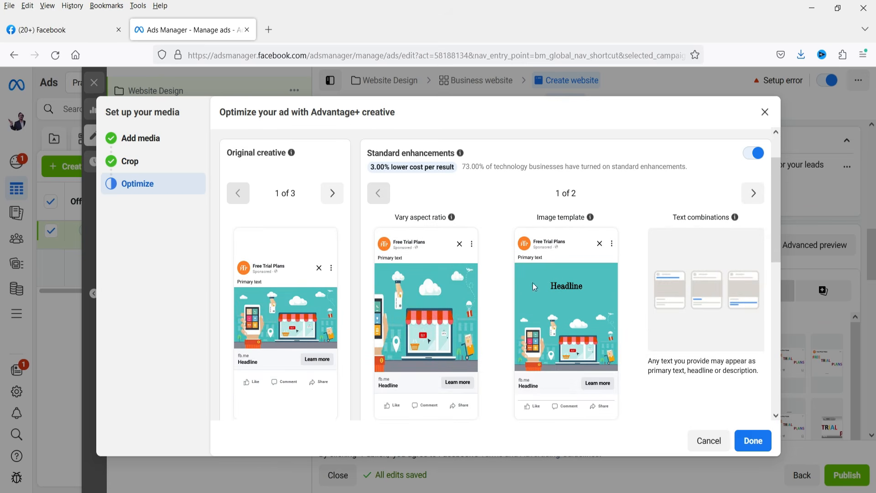
pyautogui.click(760, 442)
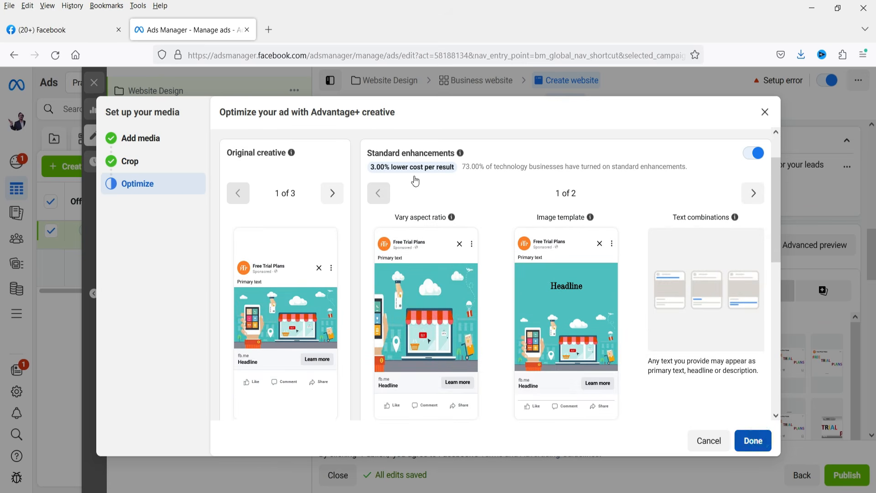
# Enter "Get your business online" as the primary text and "Increase revenue by getting your store online" as the headline
pyautogui.scroll(-4, 465, 213)
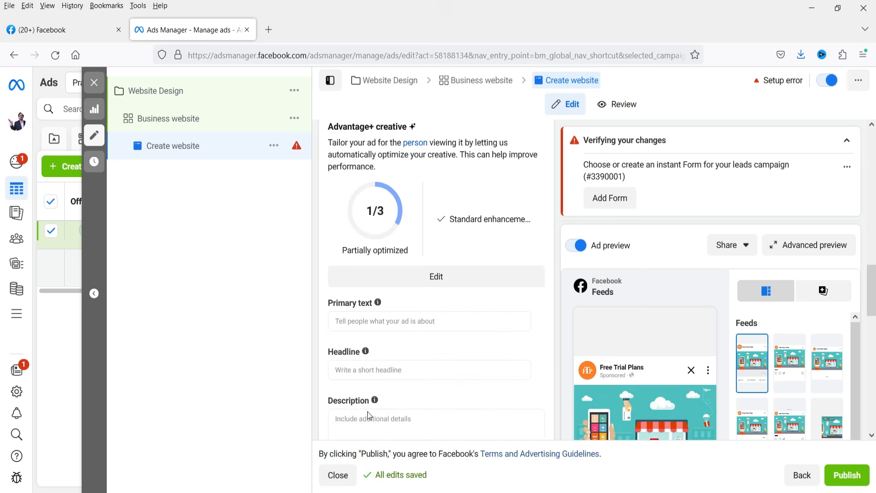
pyautogui.click(377, 322)
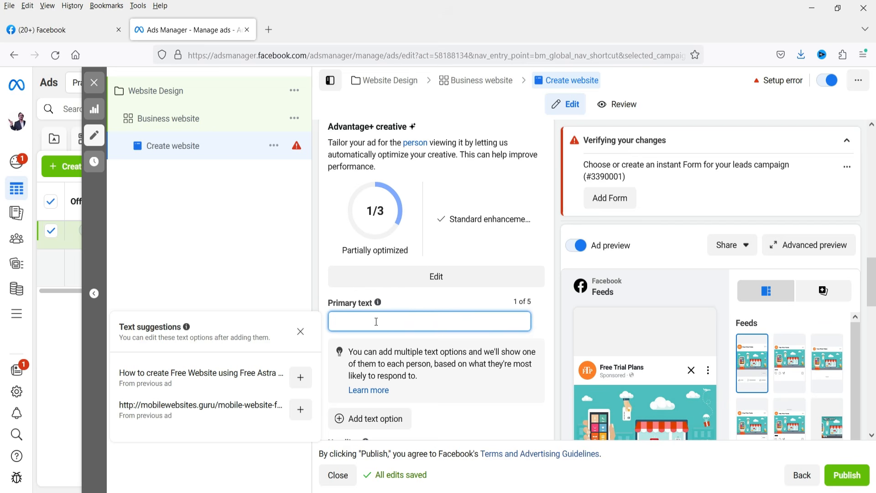
pyautogui.write('Get your business online')
pyautogui.scroll(-3, 369, 315)
pyautogui.click(361, 307)
pyautogui.write('Increat')
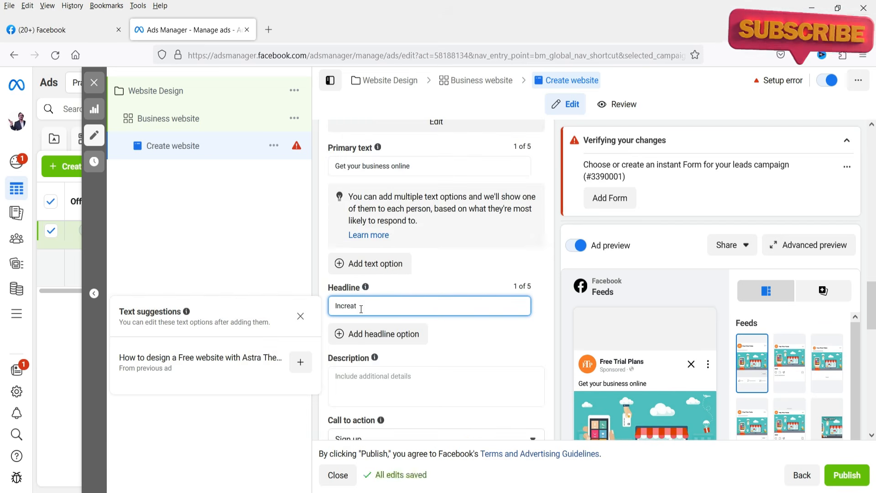
pyautogui.press('BackSpace')
pyautogui.write('se revenue by getting your store online')
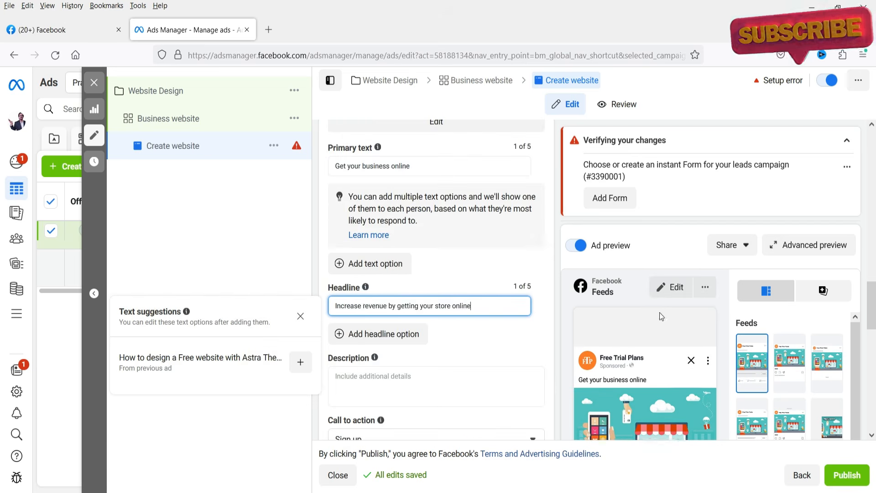
# Set the ad's call to action to Get offer
pyautogui.scroll(-3, 658, 312)
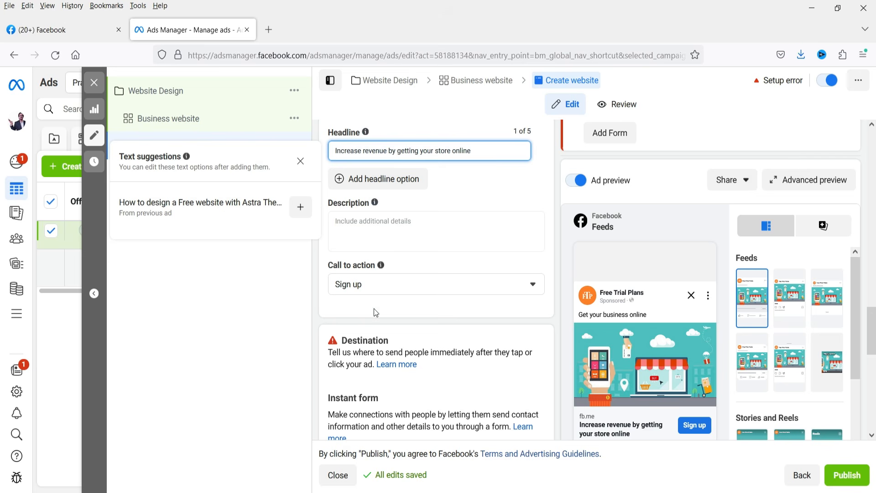
pyautogui.click(362, 287)
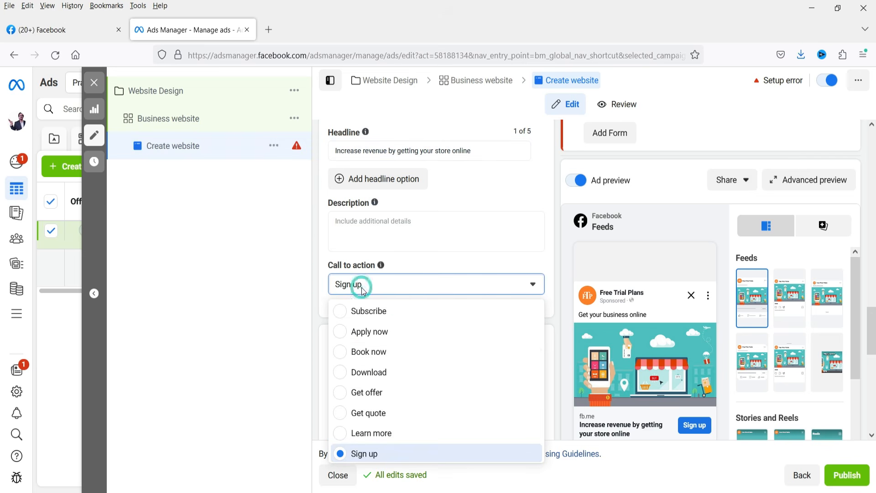
pyautogui.click(367, 392)
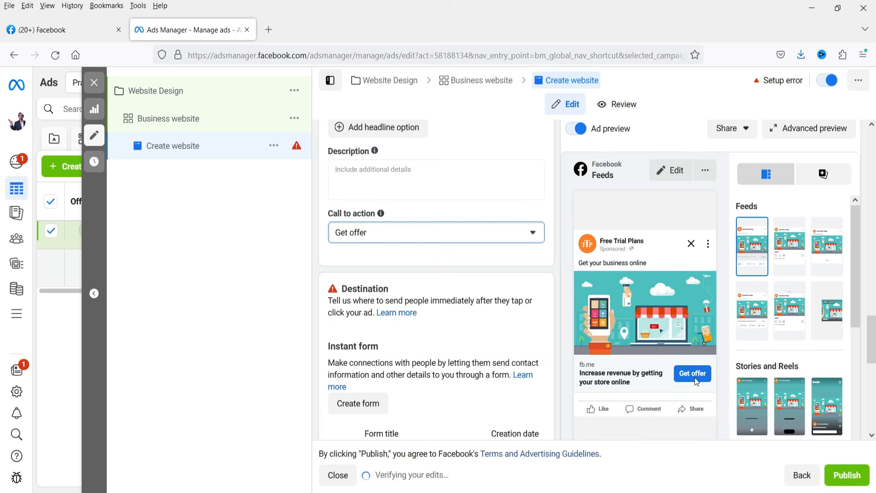
# Start a new instant form for the ad and upload the ecommerce image as the intro's background image
pyautogui.scroll(-3, 450, 241)
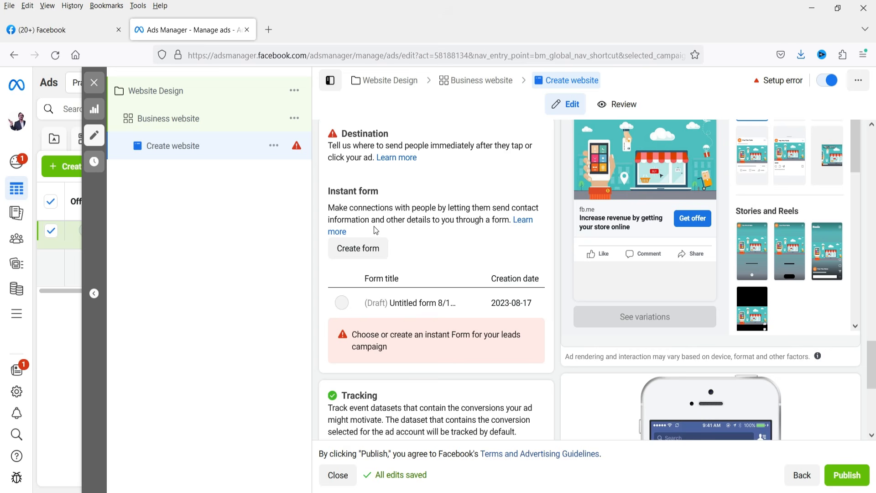
pyautogui.click(360, 250)
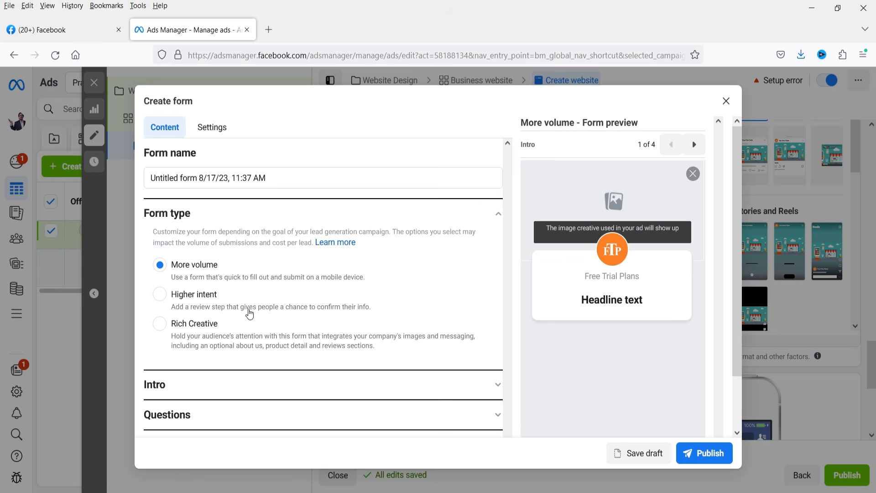
pyautogui.scroll(-2, 251, 300)
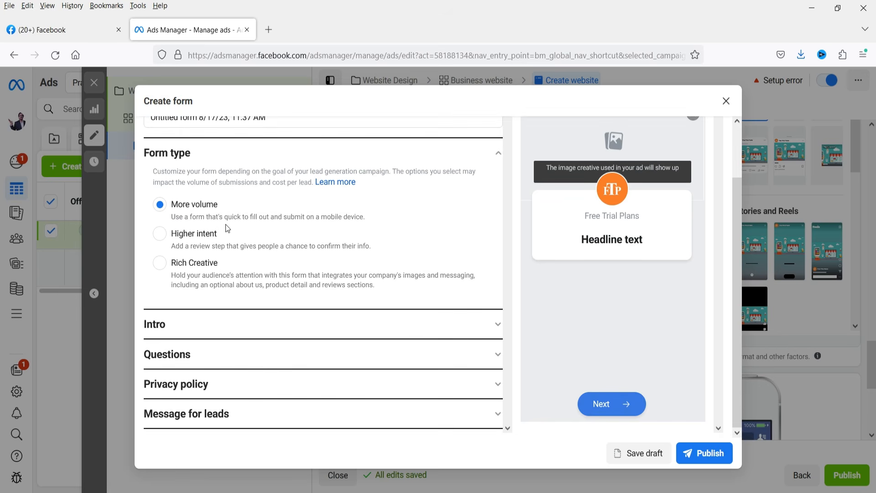
pyautogui.click(212, 323)
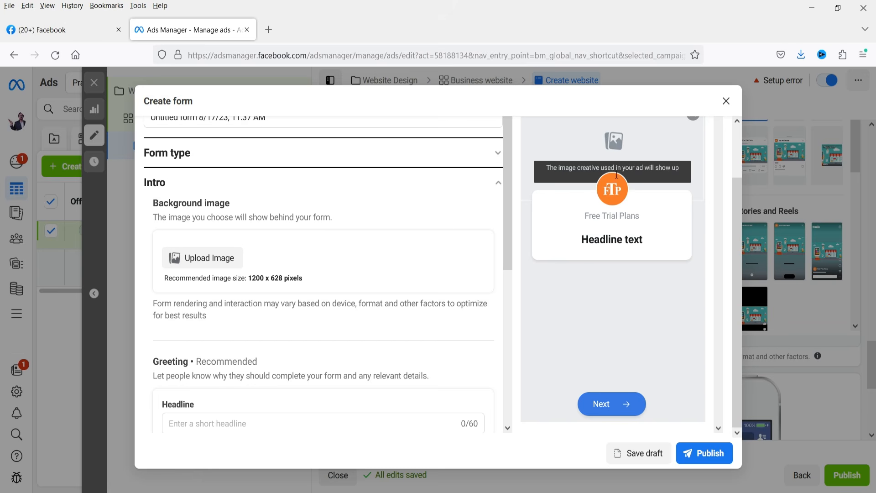
pyautogui.click(188, 259)
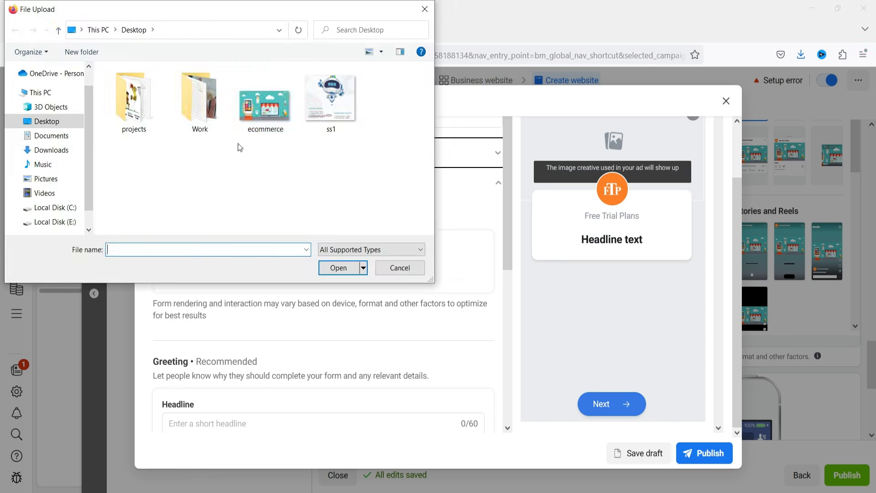
pyautogui.click(263, 114)
pyautogui.doubleClick(263, 114)
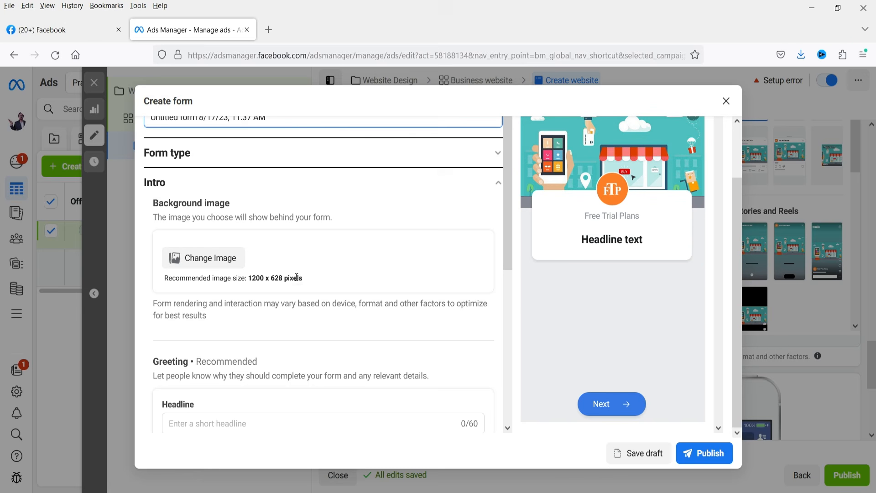
# Enter "Get Professionale website" as the headline of the form's greeting
pyautogui.scroll(-2, 296, 277)
pyautogui.click(224, 320)
pyautogui.write('Design professionale w')
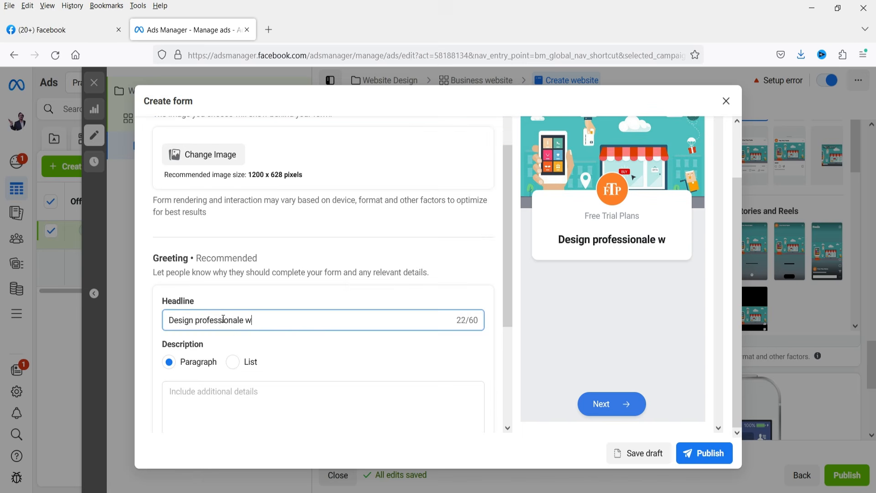
pyautogui.write('ebsite')
pyautogui.moveTo(201, 320); pyautogui.dragTo(169, 320)
pyautogui.write('Get P')
# Write the greeting description "Get your store online with our website design services. Affordable website design for online stores."
pyautogui.scroll(-2, 219, 305)
pyautogui.click(219, 305)
pyautogui.write('Get your store online in')
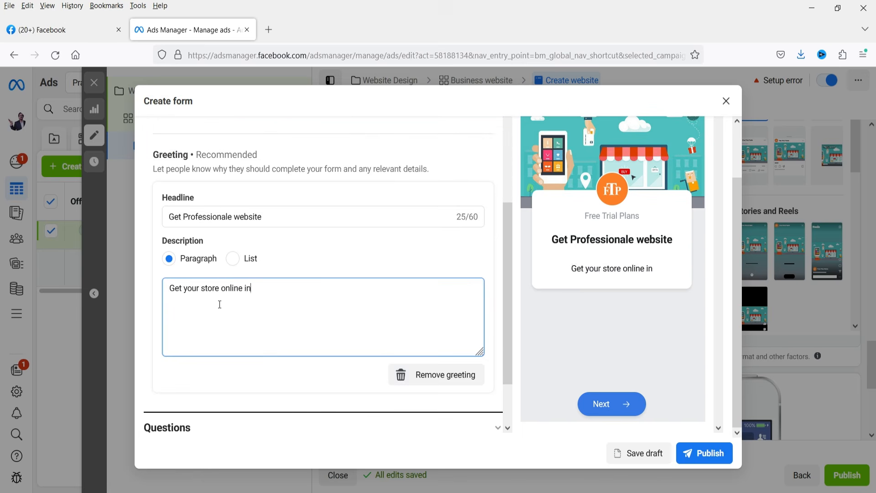
pyautogui.press('BackSpace')
pyautogui.press('BackSpace')
pyautogui.write('with our website design services. Affordable website design for online stores')
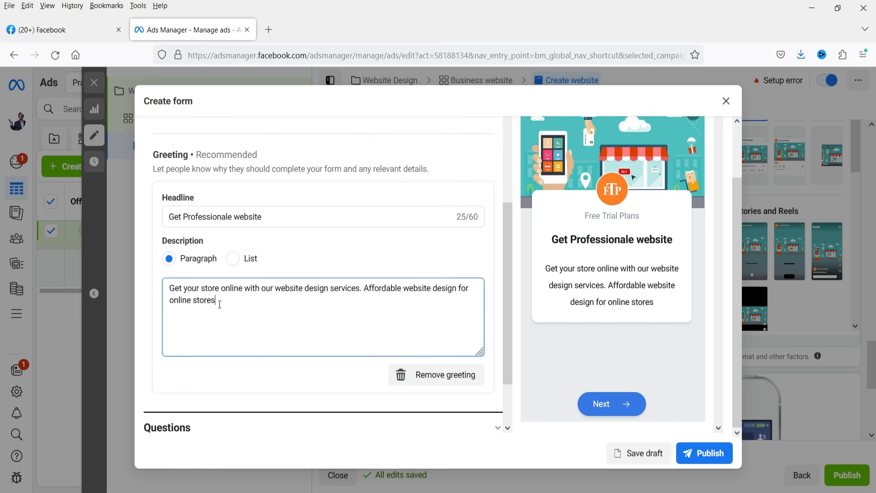
pyautogui.write('.')
pyautogui.scroll(-2, 358, 297)
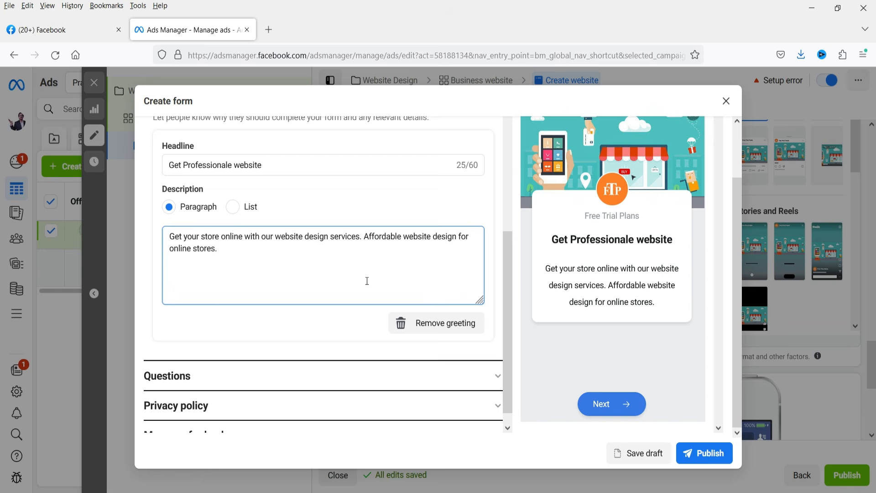
# Open the form's Questions section and add Phone number from the contact fields to the prefill questions
pyautogui.scroll(-1, 368, 280)
pyautogui.click(210, 357)
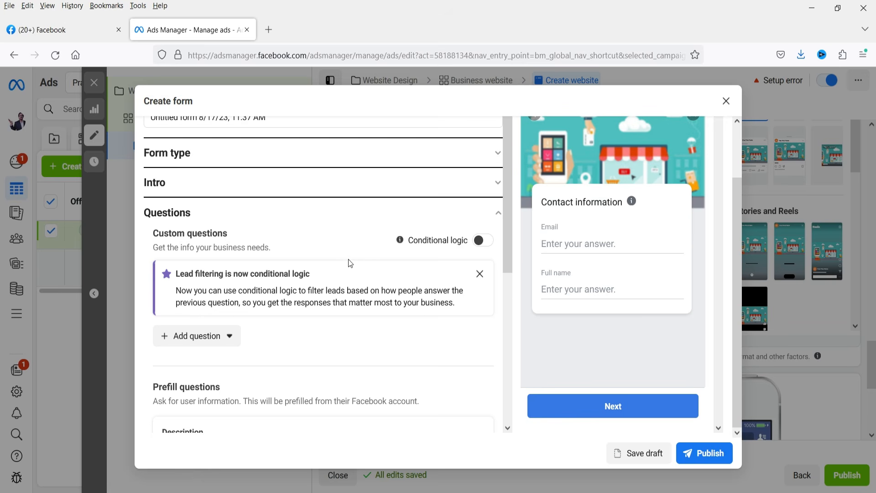
pyautogui.scroll(-5, 350, 262)
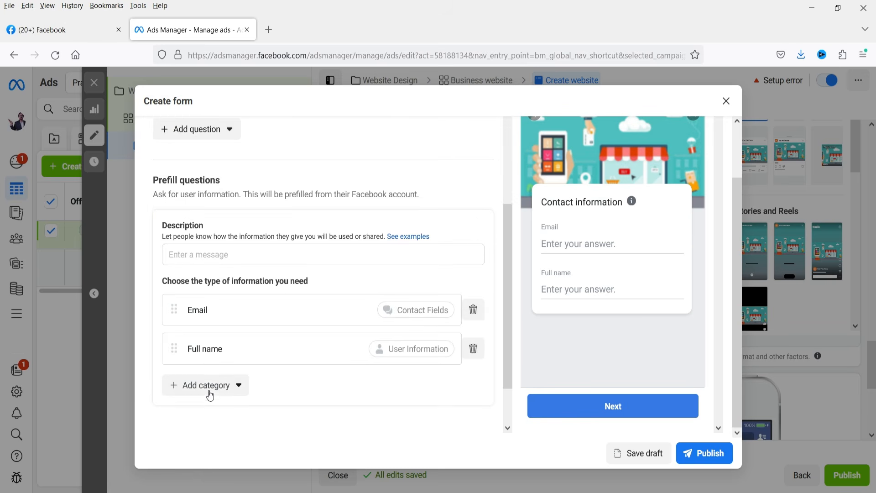
pyautogui.click(211, 386)
pyautogui.moveTo(226, 281)
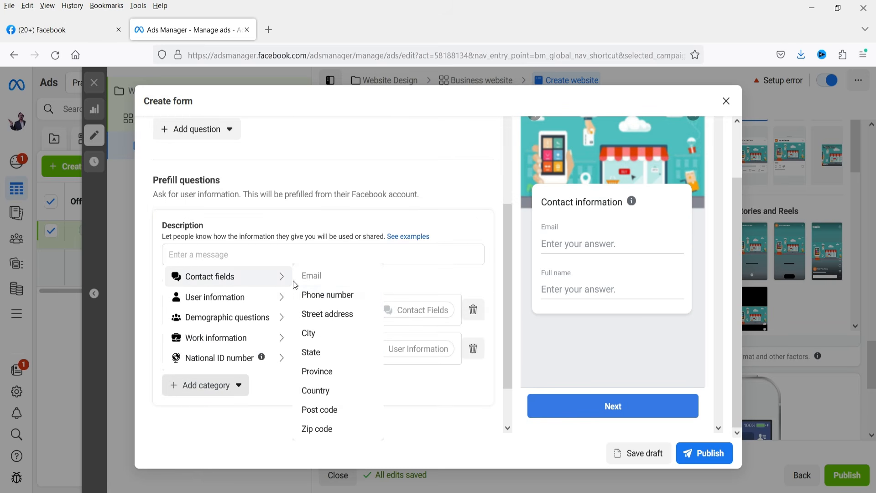
pyautogui.click(326, 297)
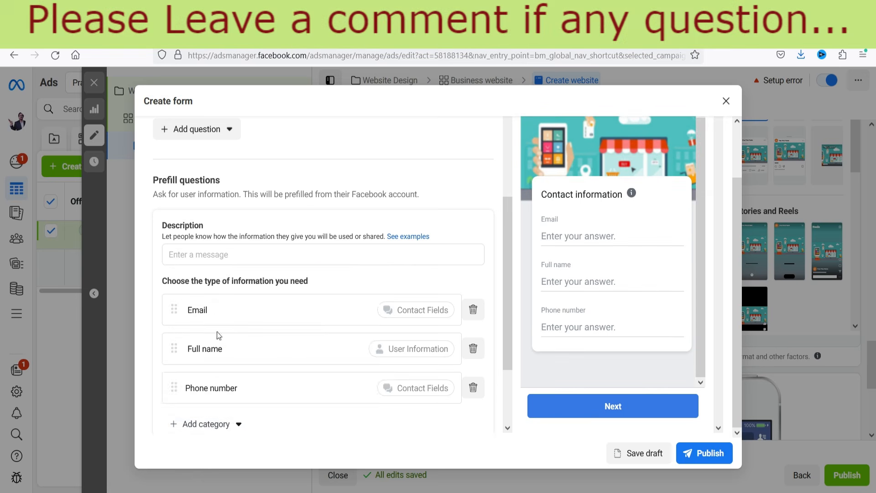
# Examine the contact, user, demographic, work and national ID categories available for more prefill questions
pyautogui.scroll(-2, 273, 330)
pyautogui.click(237, 325)
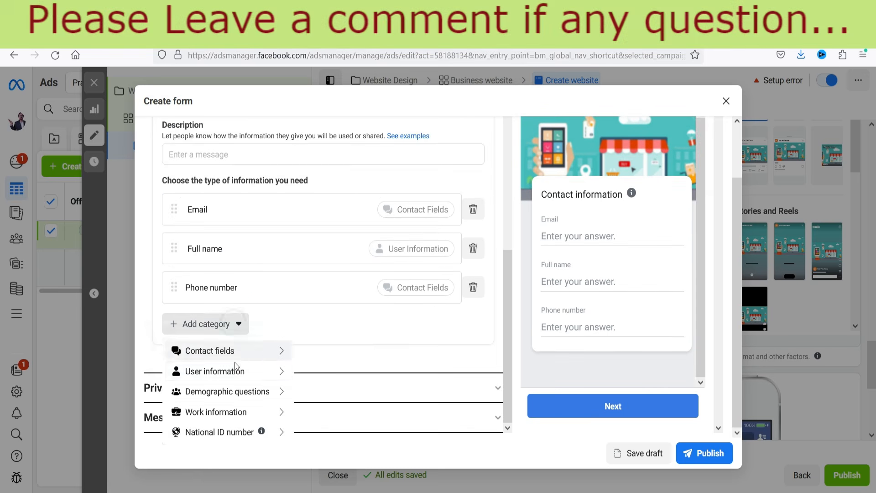
pyautogui.moveTo(244, 350)
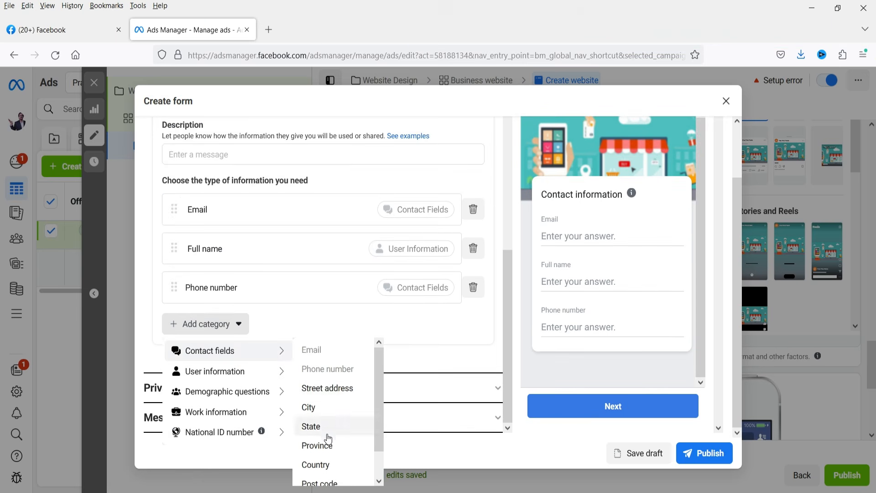
pyautogui.moveTo(215, 373)
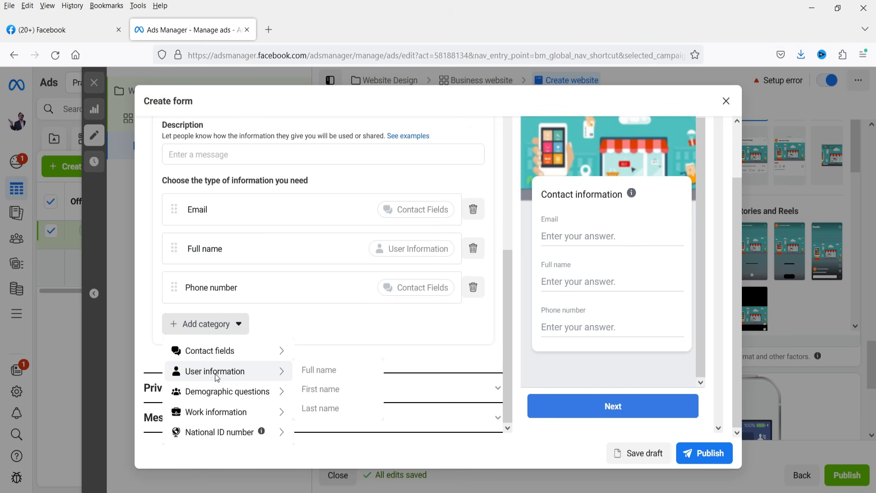
pyautogui.moveTo(225, 393)
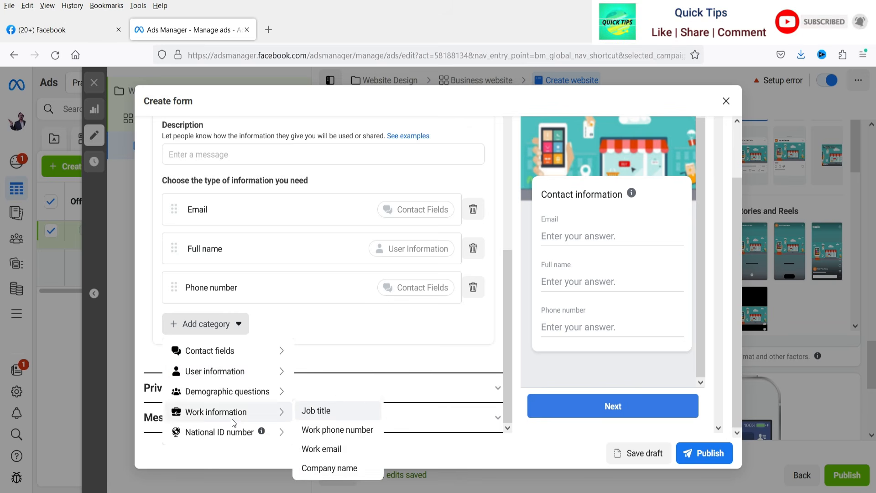
pyautogui.moveTo(241, 437)
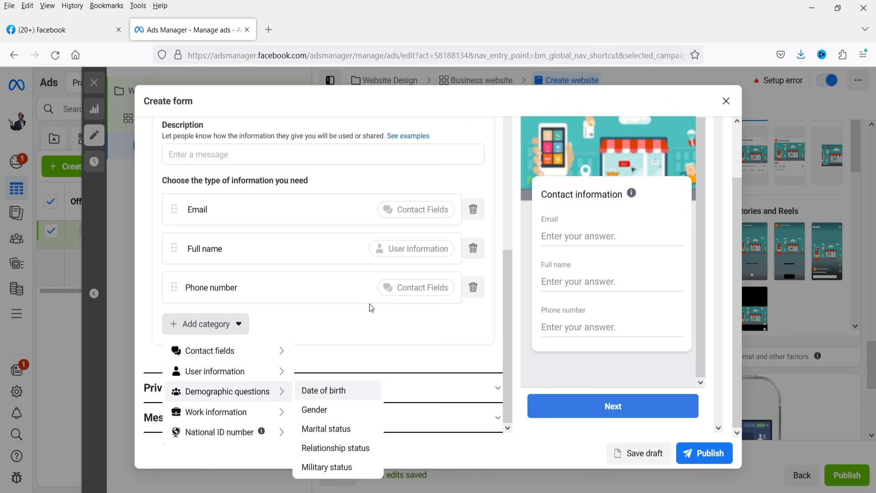
pyautogui.click(346, 327)
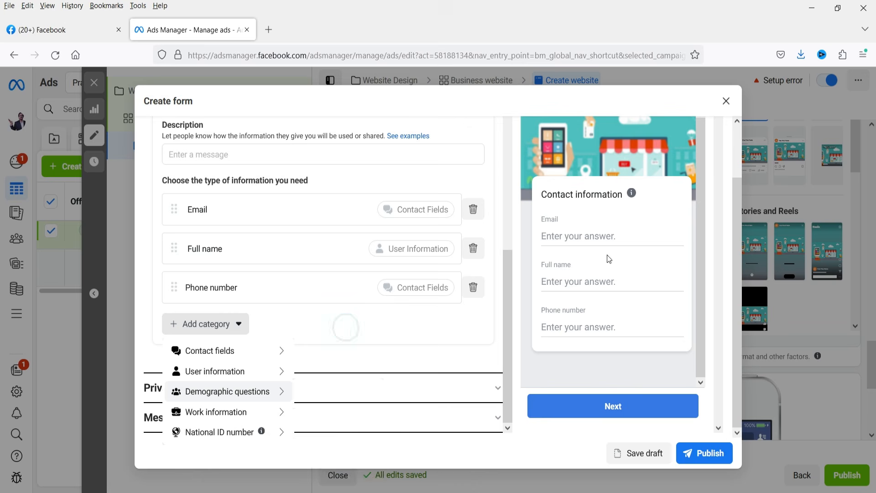
# Add a short-answer custom question reading "Type of your business?" to the form
pyautogui.scroll(5, 322, 278)
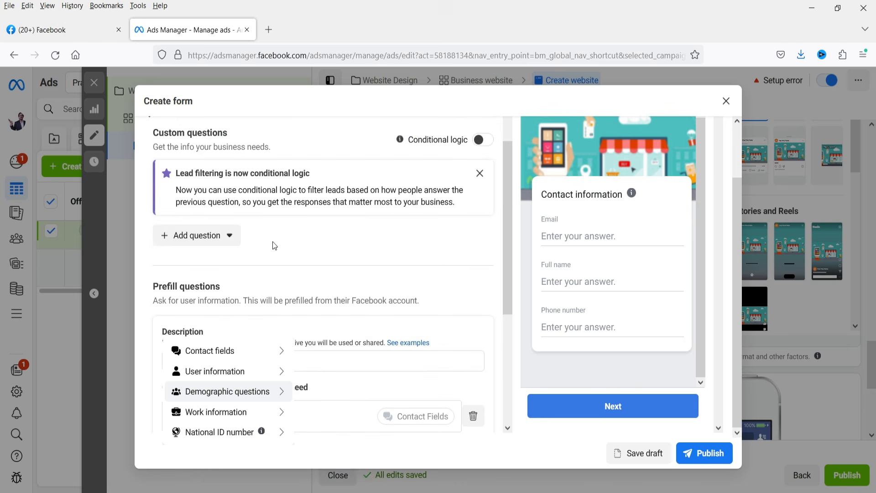
pyautogui.click(199, 243)
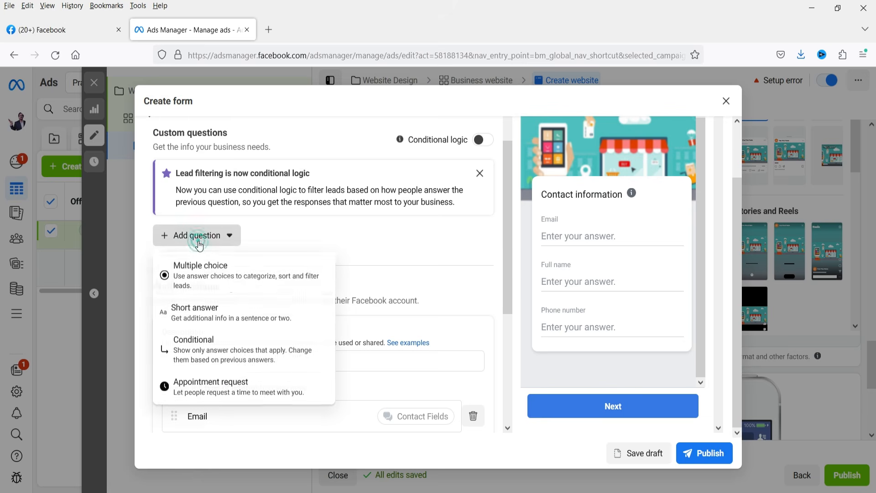
pyautogui.click(218, 315)
pyautogui.write('Type of your business?')
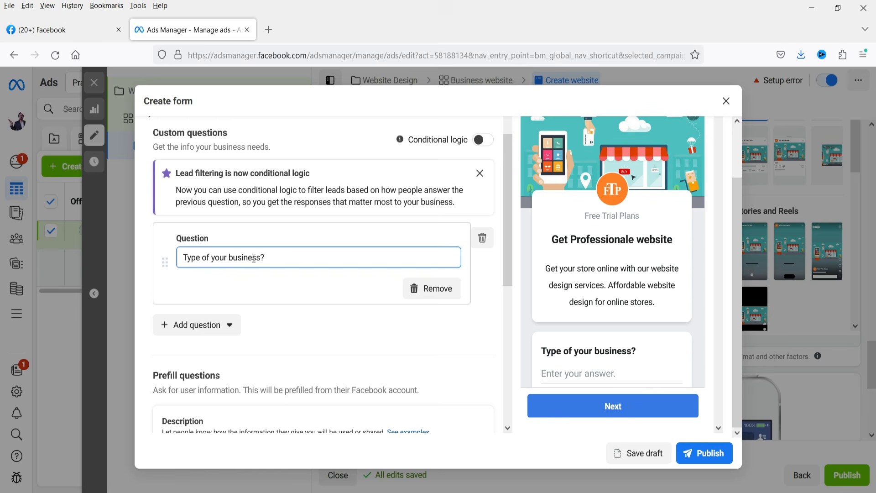
pyautogui.scroll(-1, 665, 322)
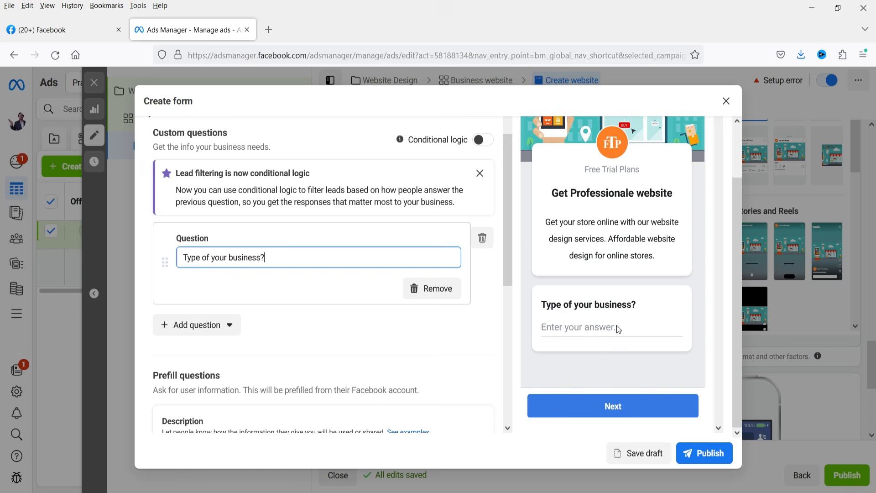
# Add a multiple-choice custom question reading "Do you want e-commerce website?"
pyautogui.click(198, 325)
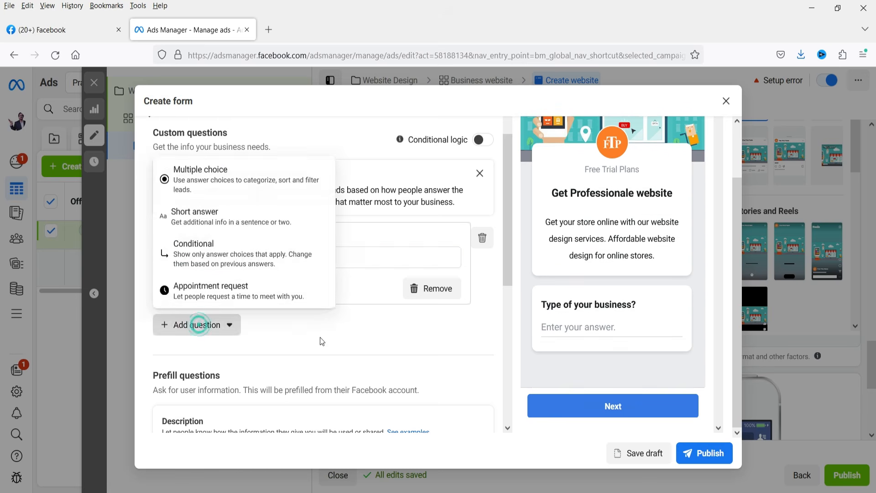
pyautogui.click(219, 183)
pyautogui.click(261, 279)
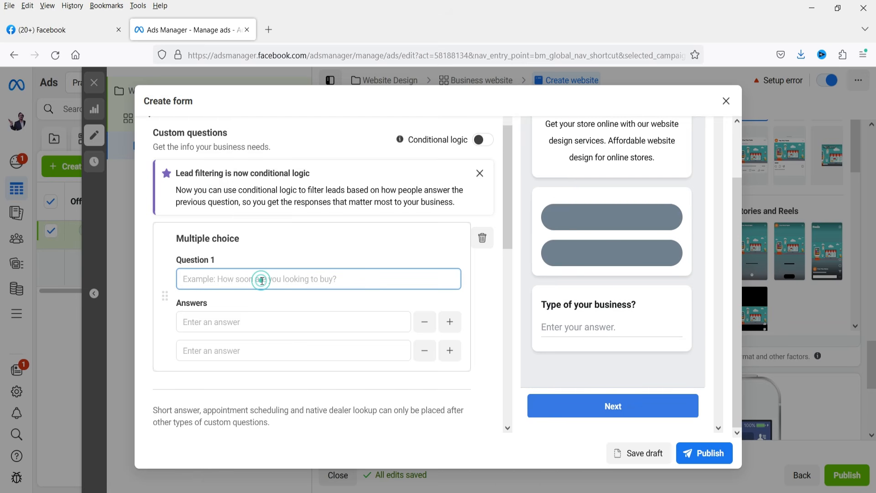
pyautogui.write('Do you want ')
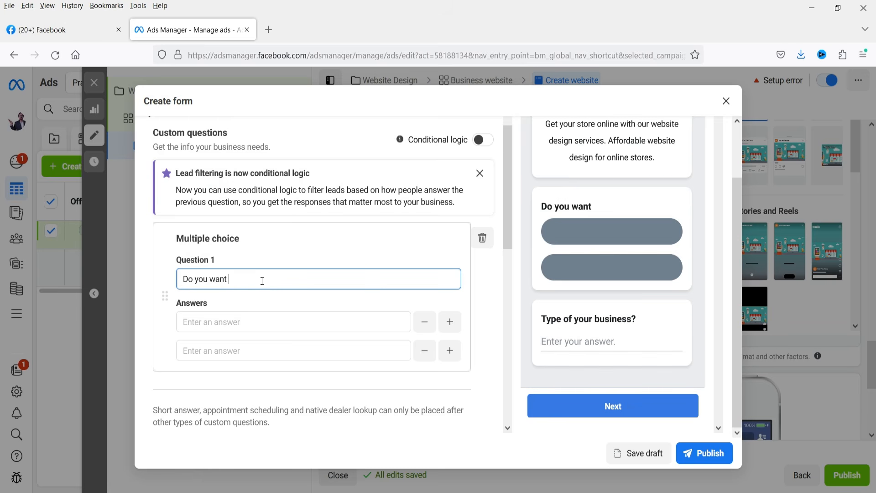
pyautogui.write('e-commerc')
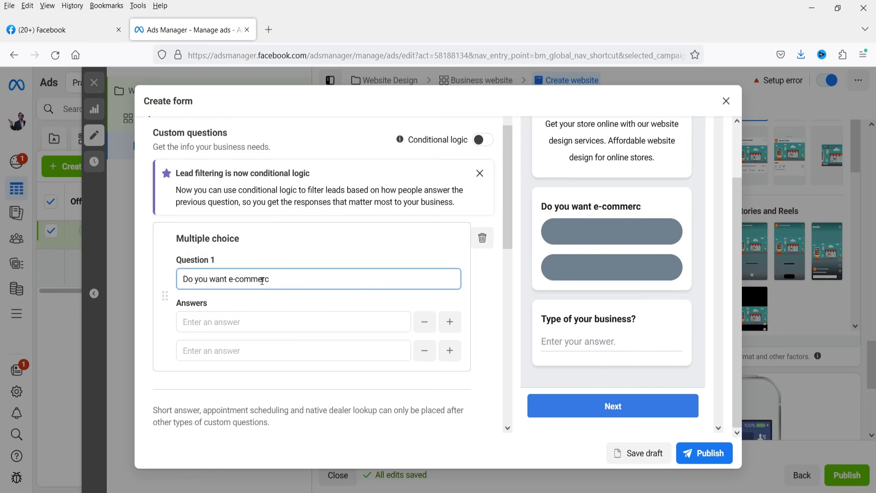
pyautogui.write('e website')
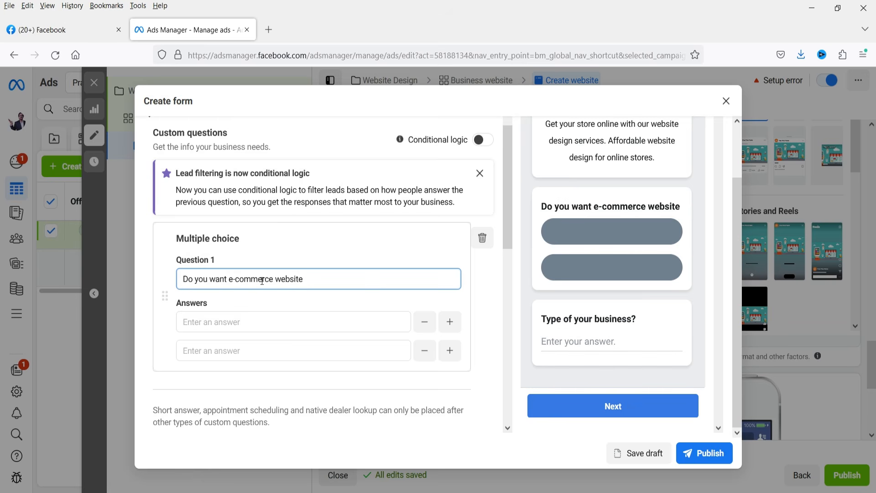
pyautogui.write('?')
# Fill in "Yes" and "No" as the two answers of the multiple-choice question
pyautogui.click(226, 325)
pyautogui.write('Yes')
pyautogui.click(243, 349)
pyautogui.write('No')
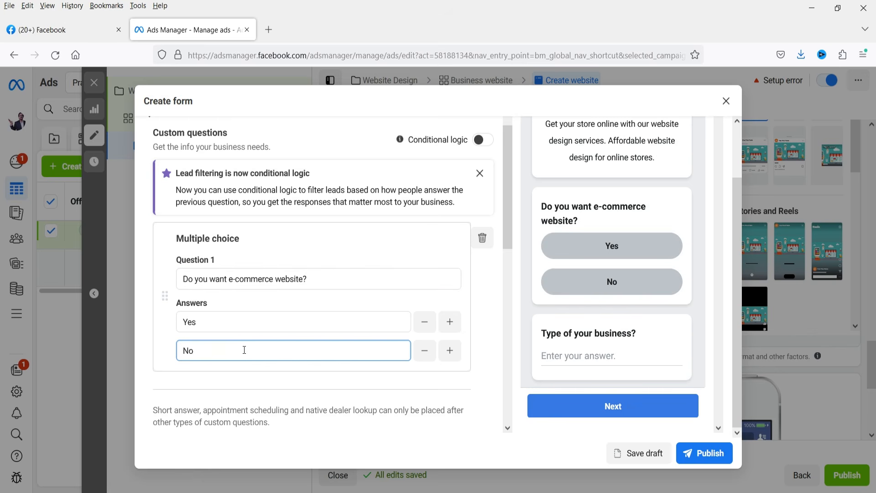
# Go past the custom and prefill questions and open the form's Privacy policy section
pyautogui.scroll(-7, 411, 280)
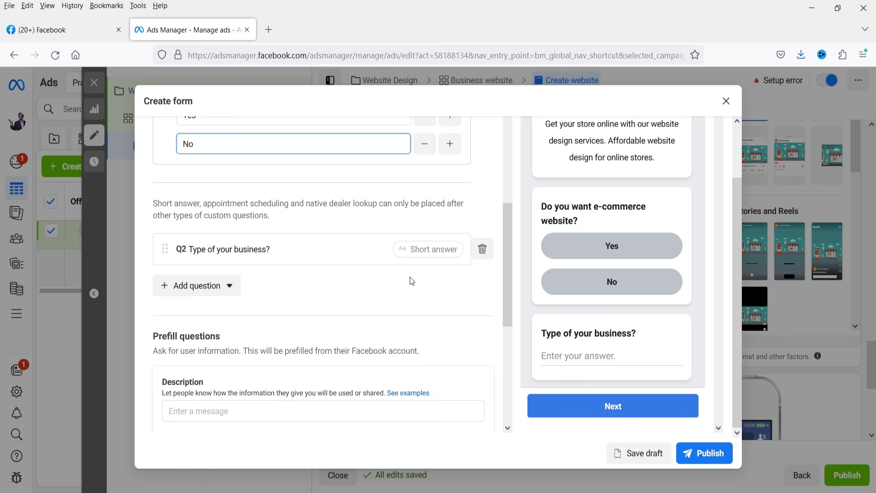
pyautogui.click(275, 239)
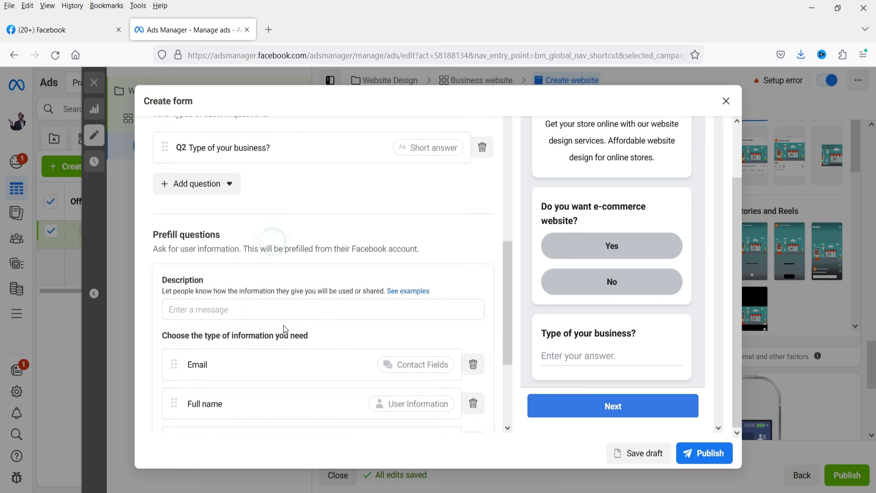
pyautogui.click(284, 336)
pyautogui.scroll(-2, 387, 299)
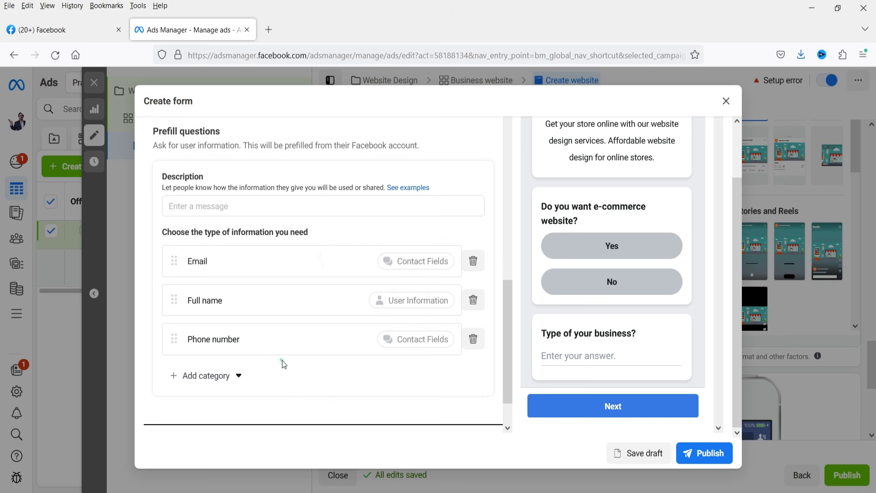
pyautogui.click(282, 360)
pyautogui.click(332, 258)
pyautogui.scroll(-1, 266, 209)
pyautogui.click(188, 393)
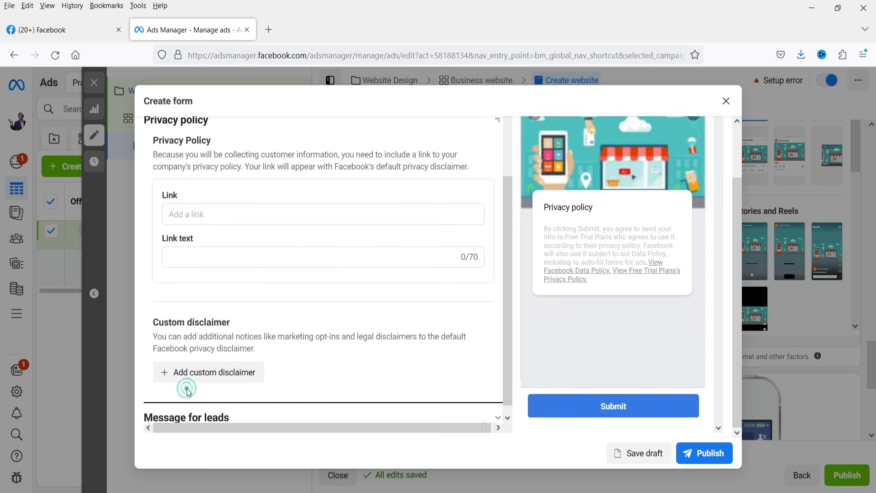
# Copy the Privacy Policy link from the Param Freelance website's footer and paste it as the form's privacy policy link
pyautogui.click(207, 213)
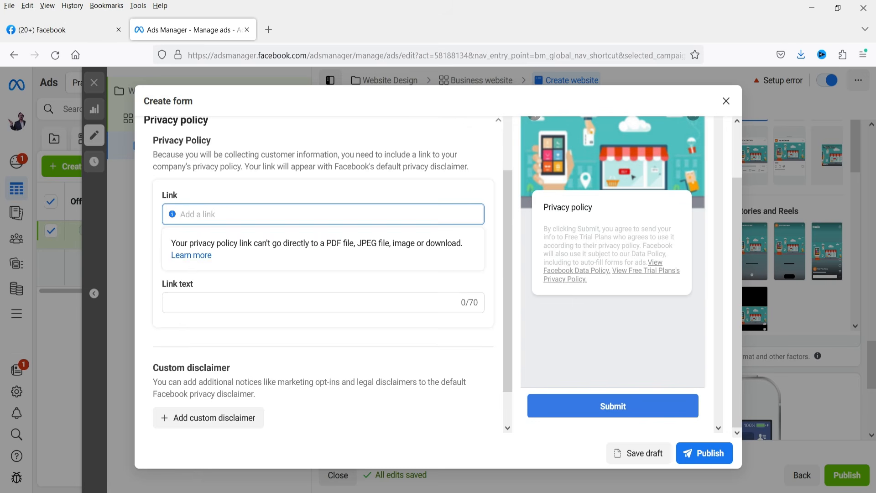
pyautogui.hotkey('alt', 'Tab')
pyautogui.moveTo(874, 94); pyautogui.dragTo(873, 478)
pyautogui.rightClick(491, 335)
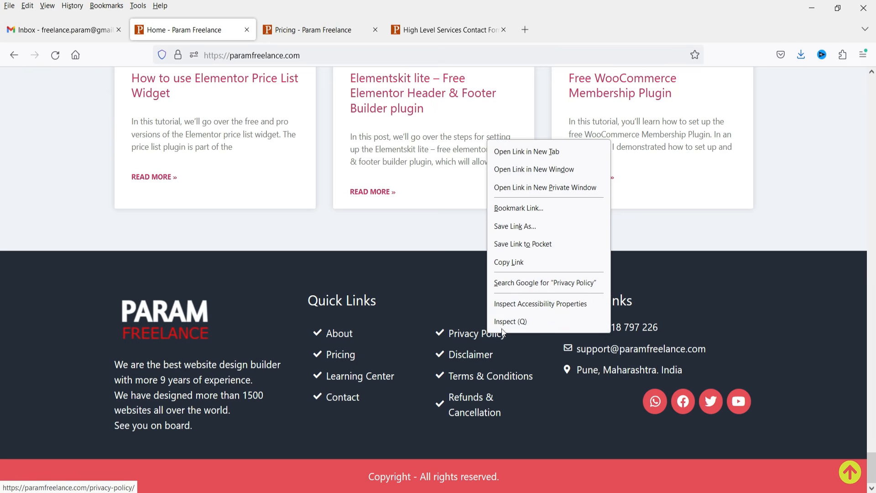
pyautogui.click(520, 260)
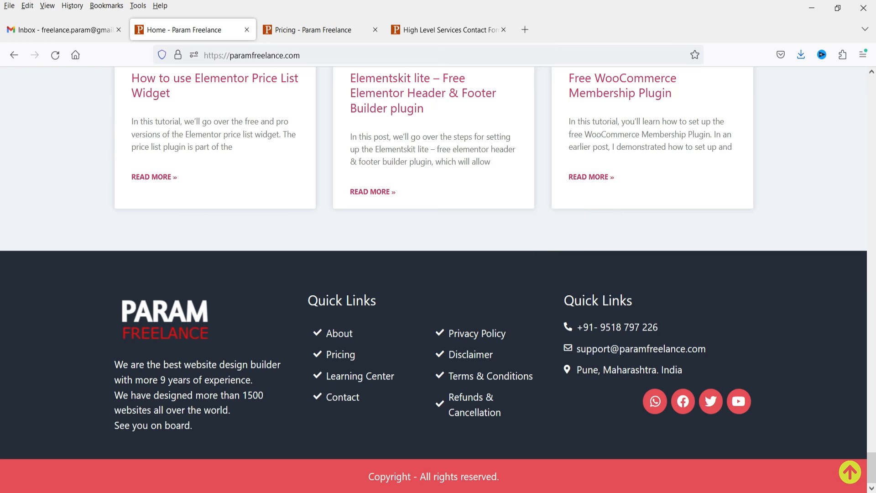
pyautogui.hotkey('alt', 'Tab')
pyautogui.hotkey('ctrl', 'v')
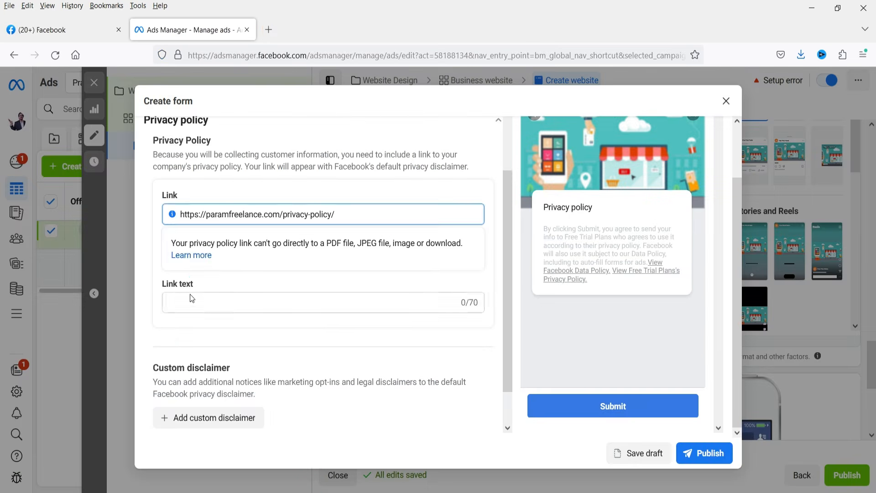
# Set the privacy policy link text to "Privacy Policy"
pyautogui.click(190, 295)
pyautogui.click(190, 256)
pyautogui.write('Priva')
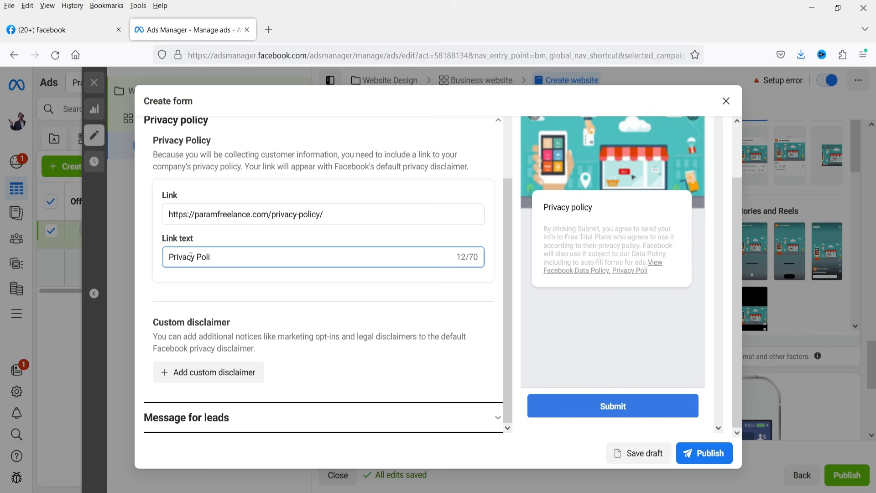
pyautogui.write('cy')
# Open the form's Message for leads section and copy the address of Param Freelance's High Level Services contact form leads page
pyautogui.click(208, 418)
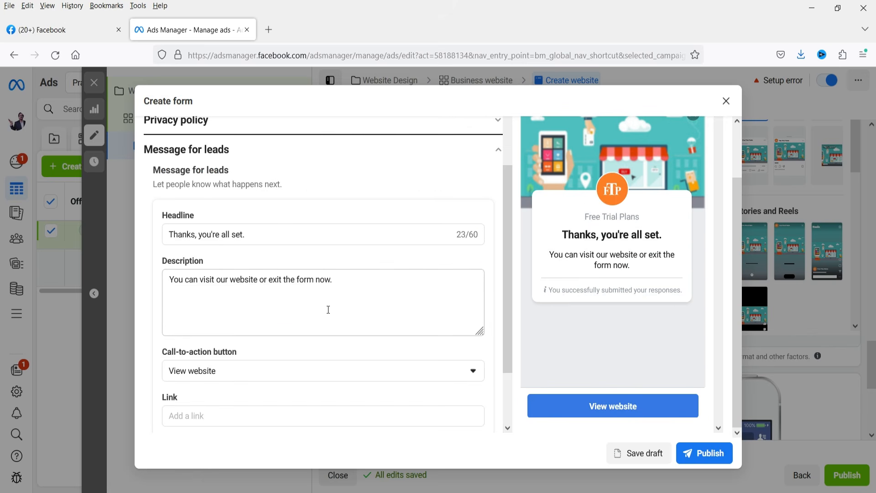
pyautogui.scroll(-3, 324, 302)
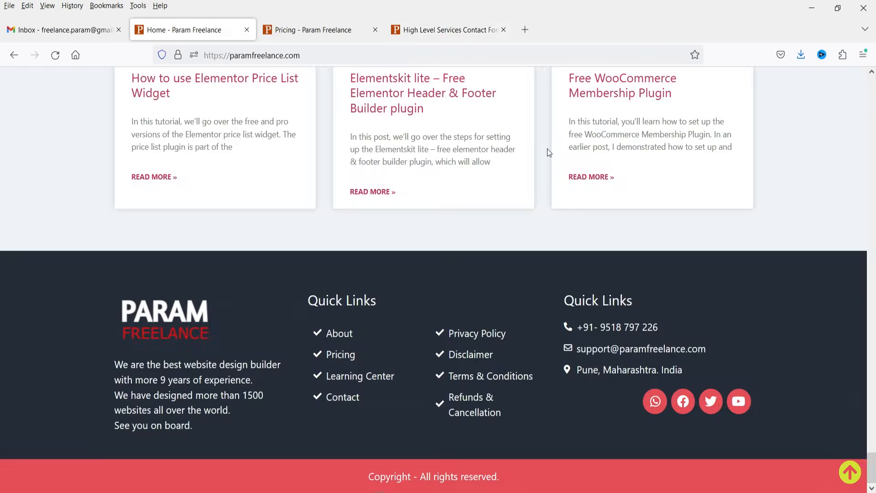
pyautogui.scroll(1, 548, 152)
pyautogui.click(450, 29)
pyautogui.click(384, 56)
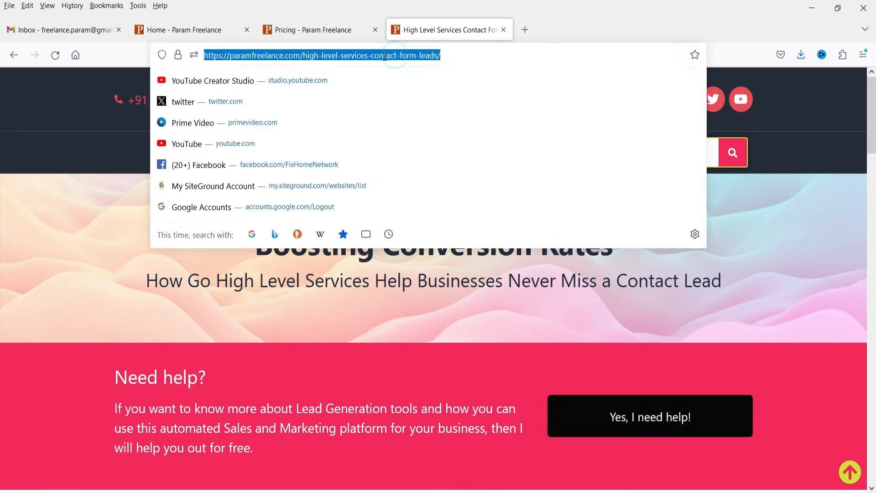
pyautogui.click(81, 210)
pyautogui.scroll(-5, 390, 250)
pyautogui.scroll(5, 391, 251)
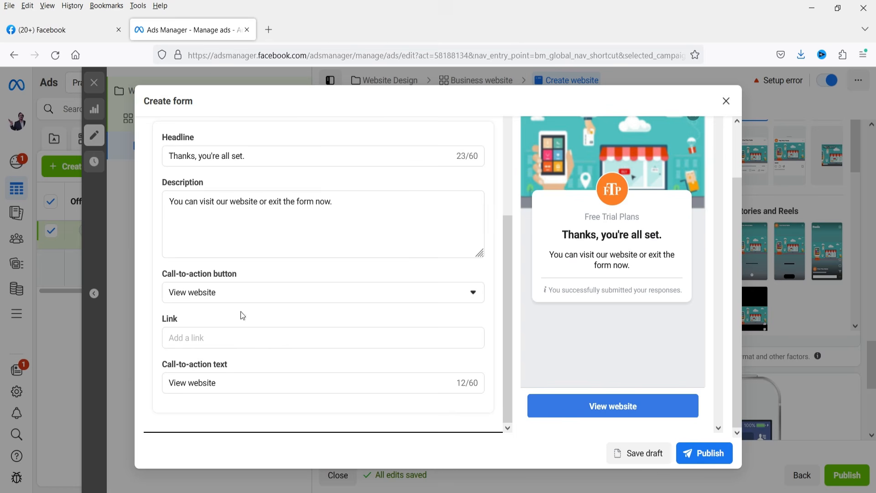
pyautogui.click(188, 333)
pyautogui.hotkey('ctrl', 'v')
pyautogui.click(234, 383)
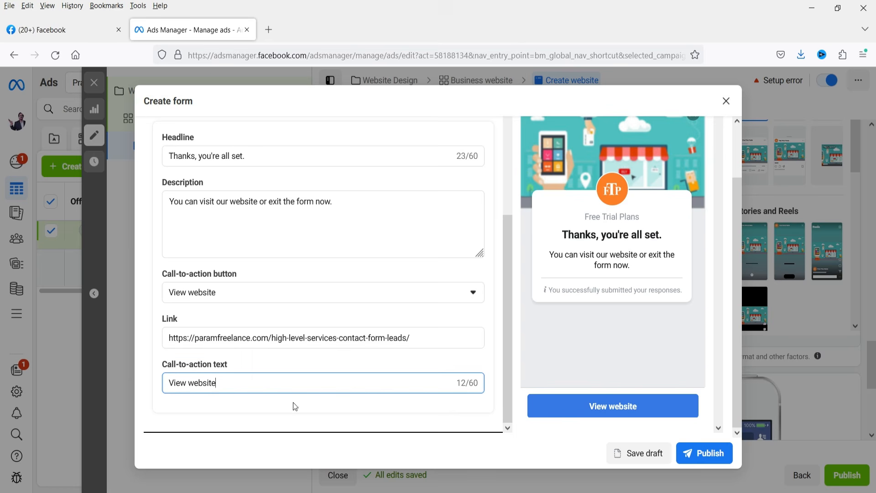
pyautogui.click(258, 308)
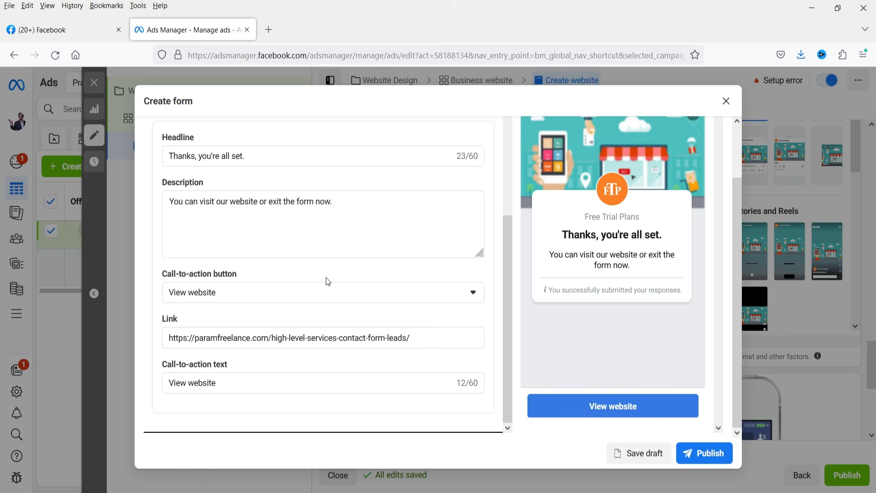
# Add the prefill questions description "Please fill in your contact details." and publish the instant form
pyautogui.click(698, 453)
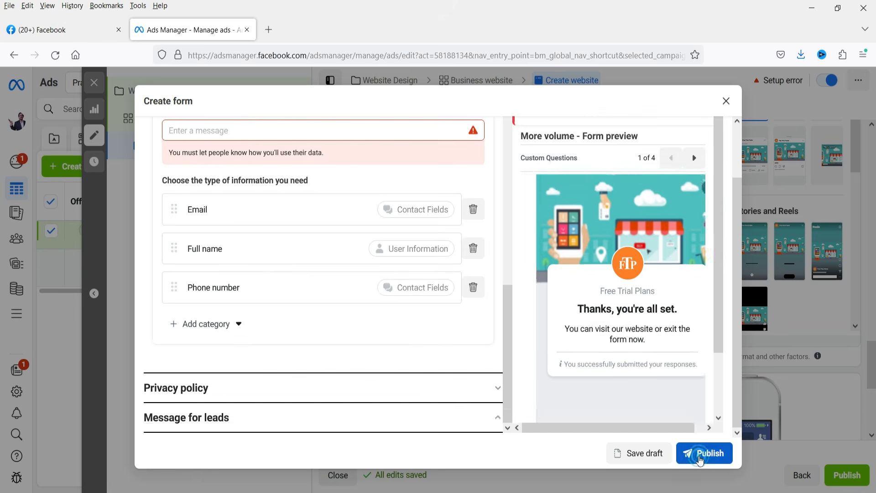
pyautogui.scroll(4, 302, 245)
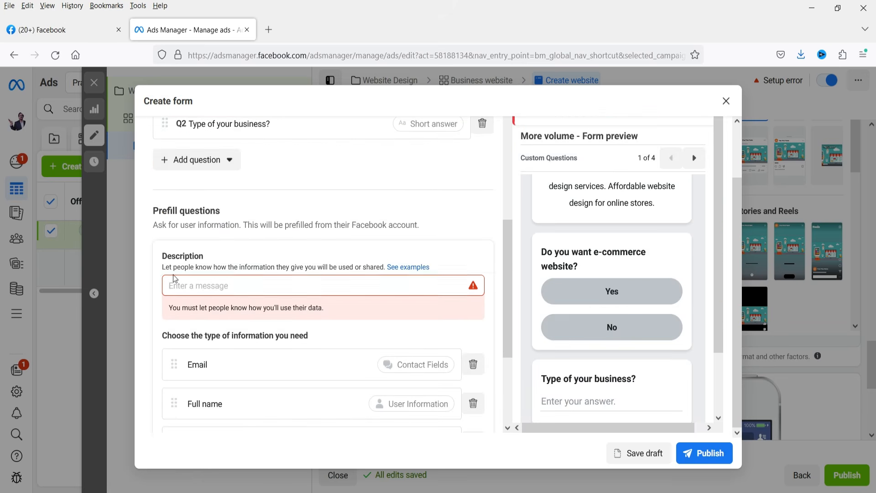
pyautogui.click(205, 285)
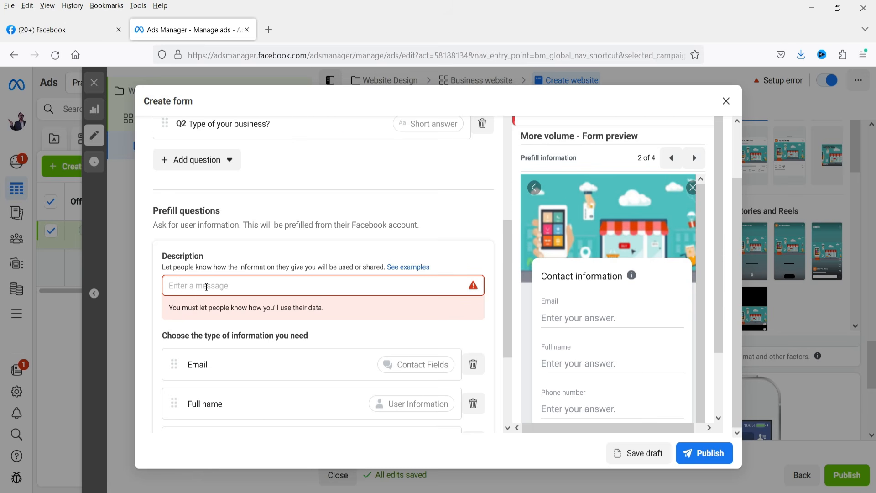
pyautogui.write('Please fill in your contact details.')
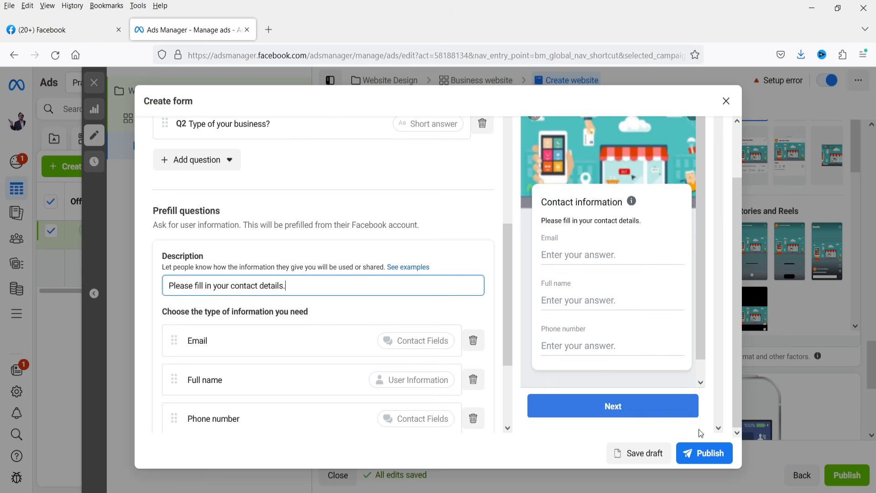
pyautogui.click(698, 452)
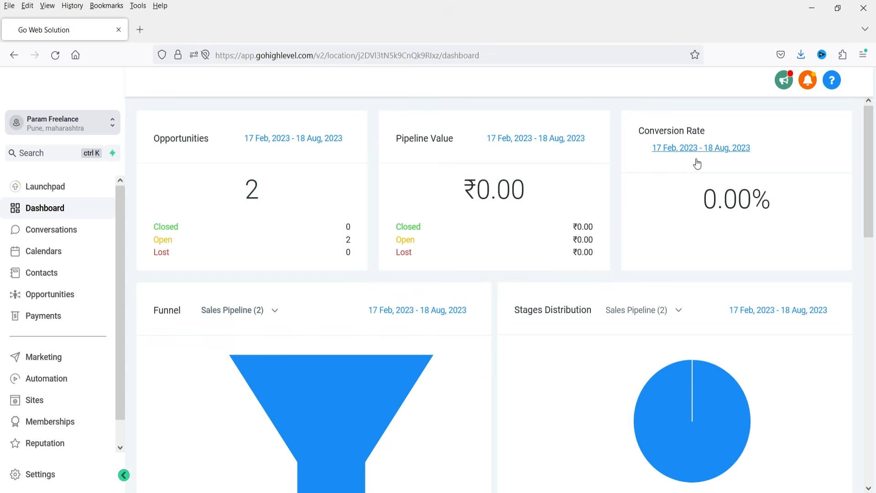
# Switch to HighLevel, open the Integrations settings, and connect the location's Facebook account, granting LeadConnector all requested access
pyautogui.click(50, 479)
pyautogui.scroll(-4, 57, 347)
pyautogui.click(51, 353)
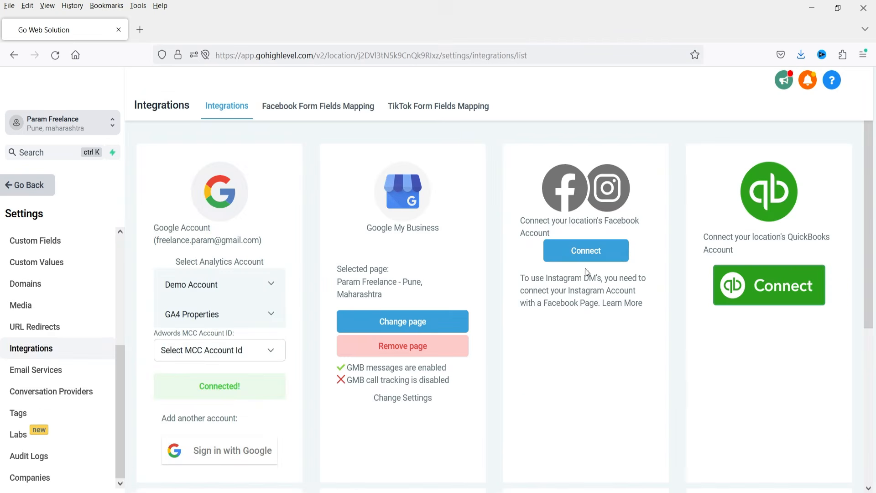
pyautogui.click(597, 255)
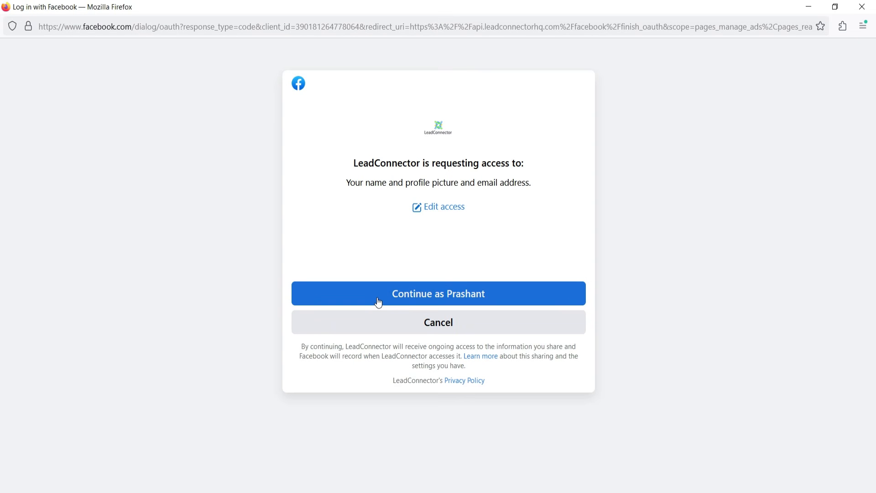
pyautogui.click(453, 294)
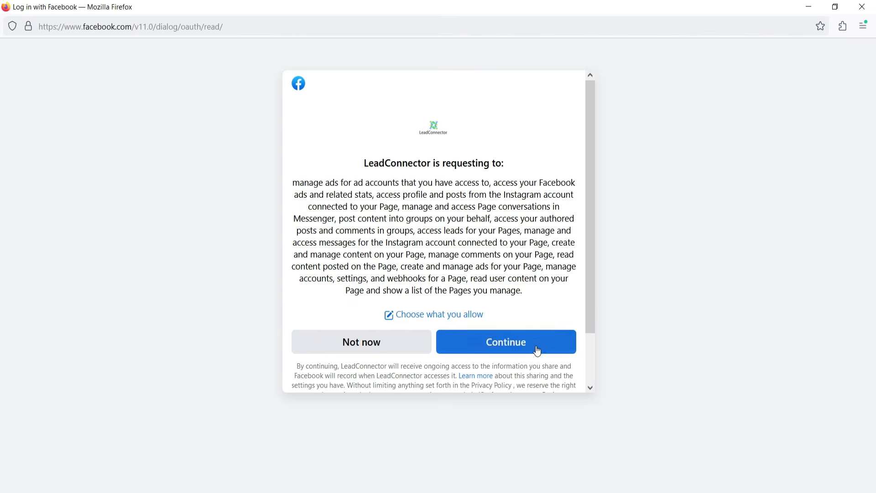
pyautogui.click(482, 351)
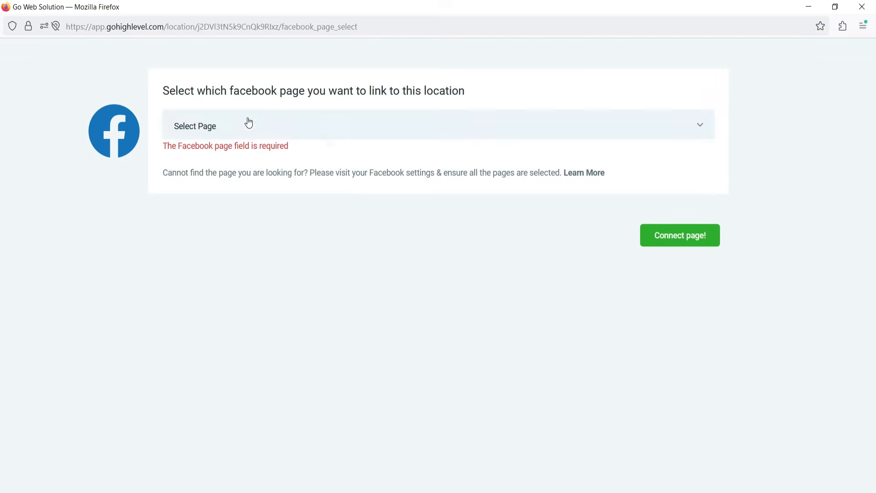
# Link the Free Trial Plans Facebook page to the location and check the ad account selection
pyautogui.click(385, 136)
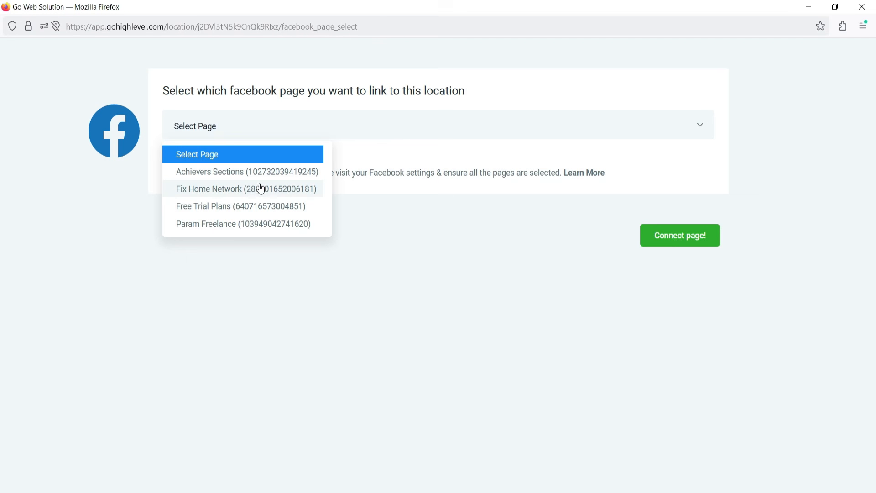
pyautogui.click(260, 204)
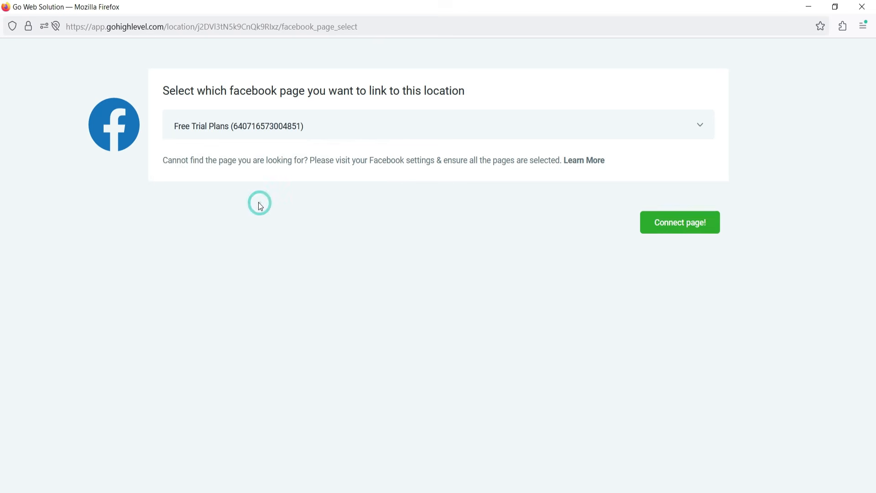
pyautogui.click(688, 226)
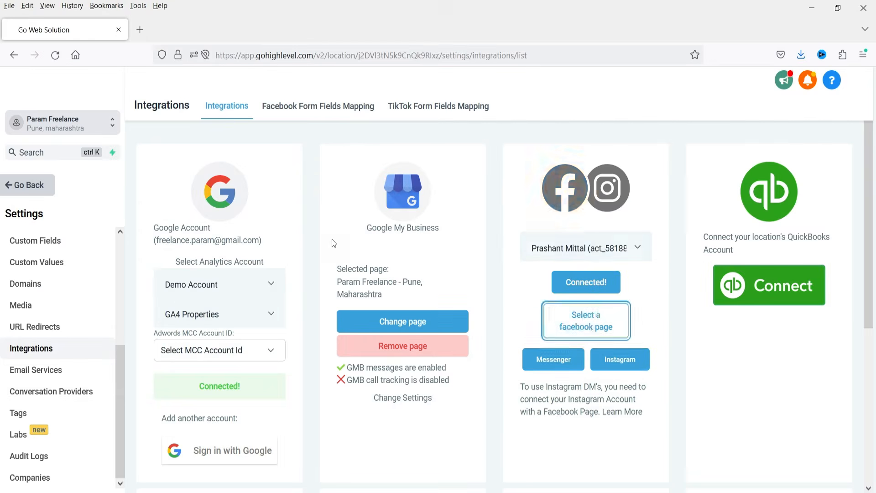
pyautogui.click(602, 249)
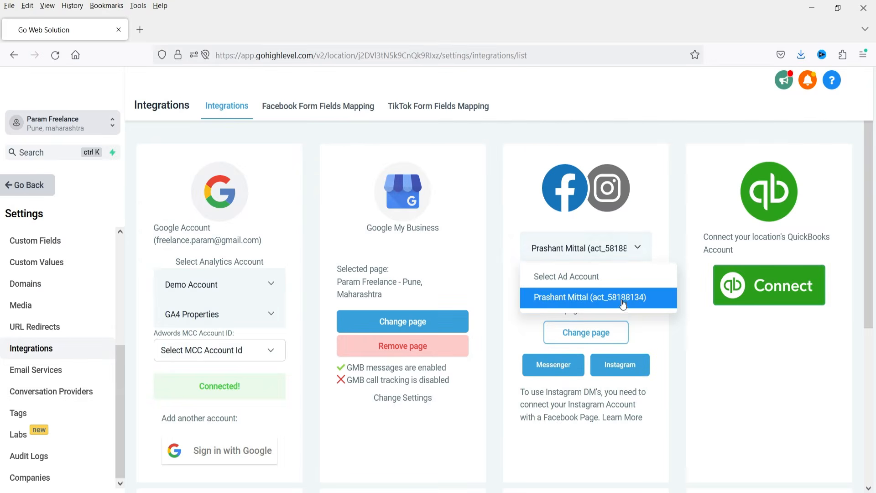
pyautogui.click(641, 252)
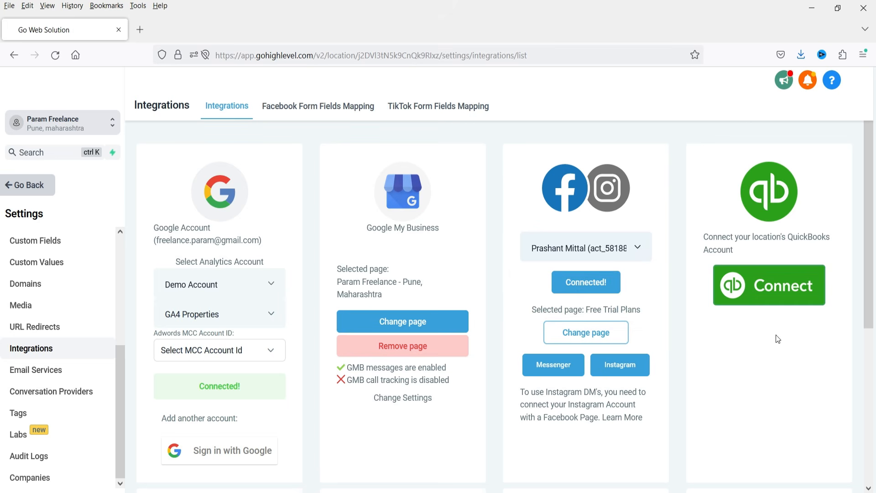
# Examine the Facebook form's field mapping and the HighLevel fields available for its e-commerce website and business type questions, leaving the mapping unsaved
pyautogui.click(305, 114)
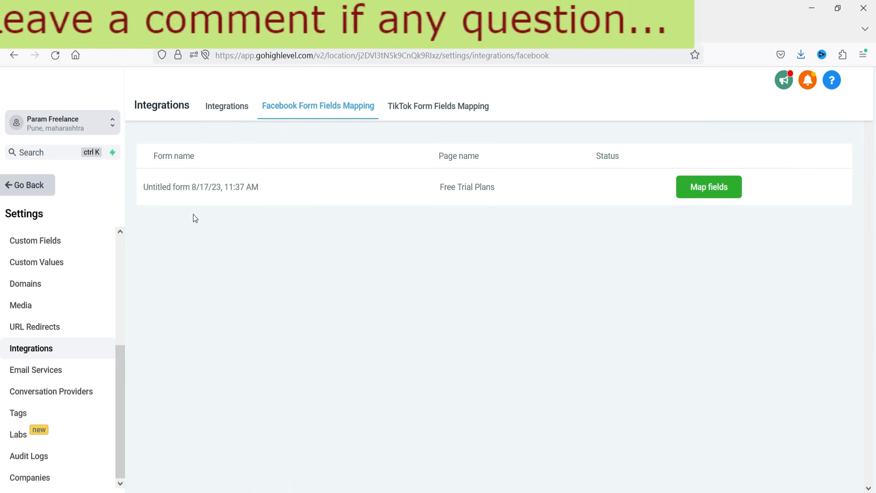
pyautogui.click(709, 187)
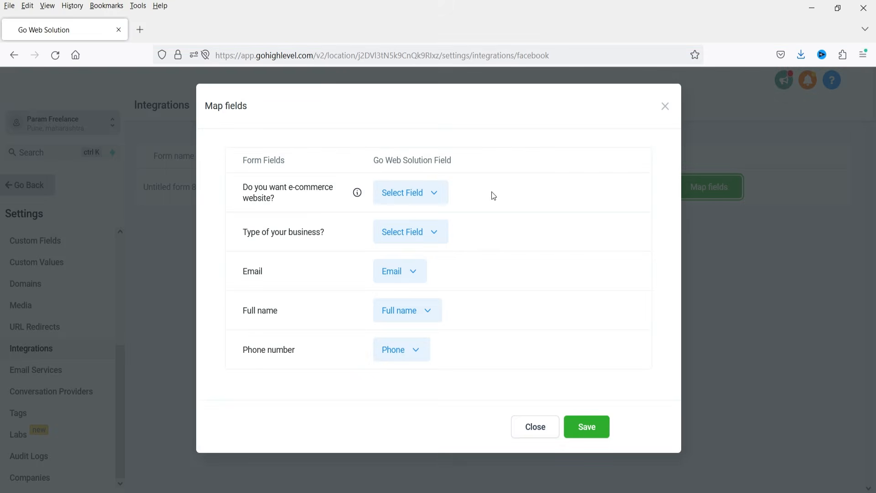
pyautogui.tripleClick(280, 200)
pyautogui.click(277, 201)
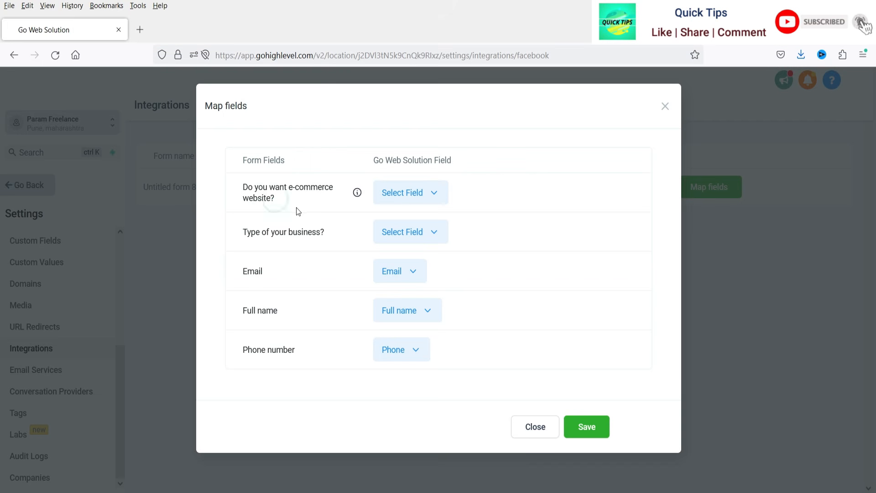
pyautogui.click(411, 192)
pyautogui.click(519, 199)
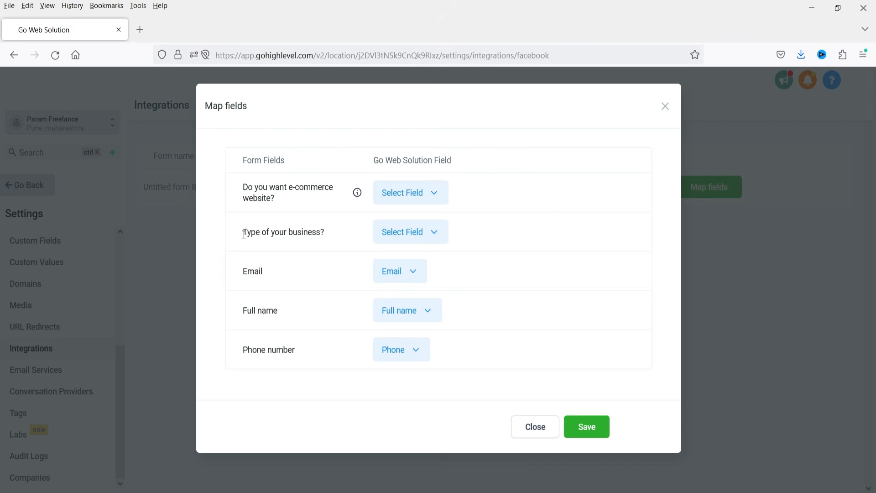
pyautogui.moveTo(244, 235); pyautogui.dragTo(330, 234)
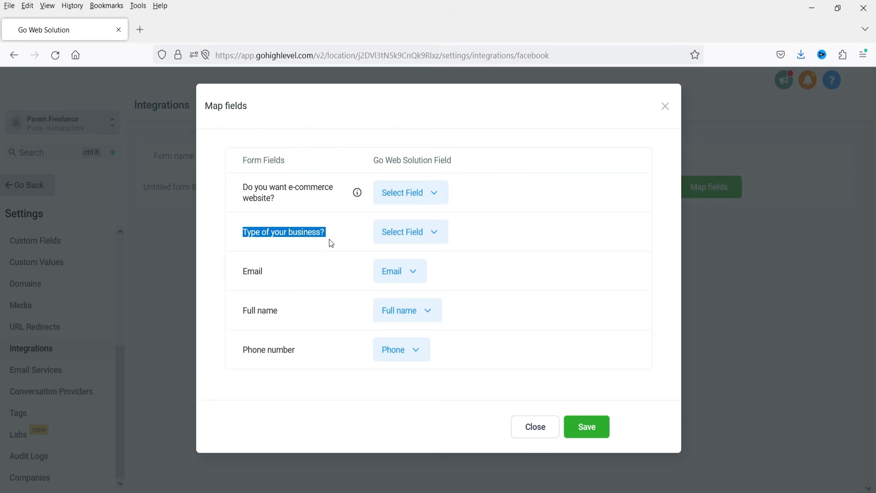
pyautogui.click(331, 235)
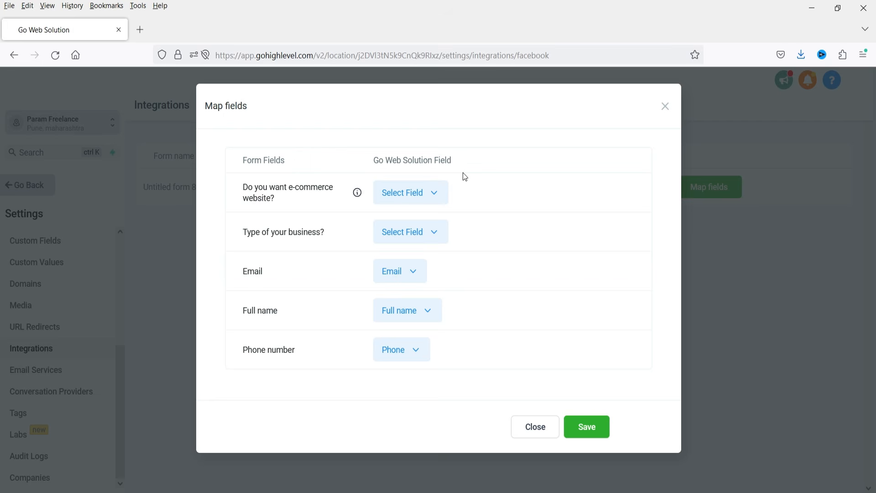
pyautogui.moveTo(234, 188); pyautogui.dragTo(283, 200)
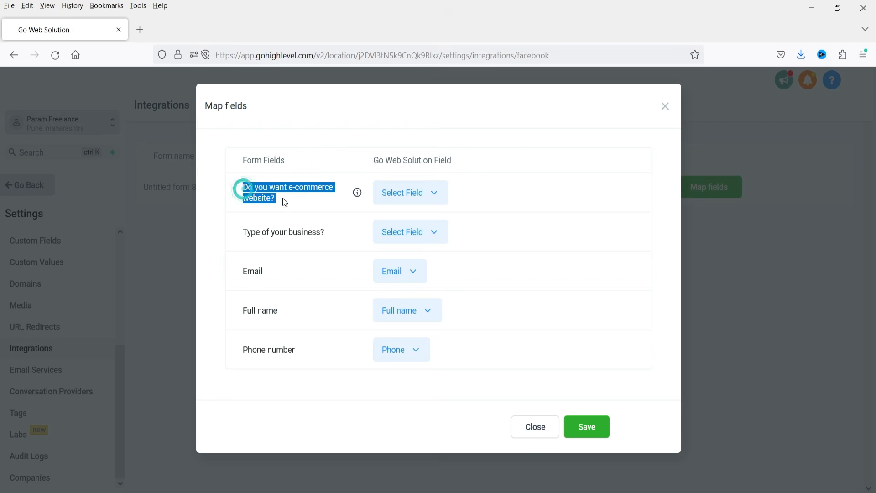
pyautogui.click(430, 197)
pyautogui.scroll(5, 416, 247)
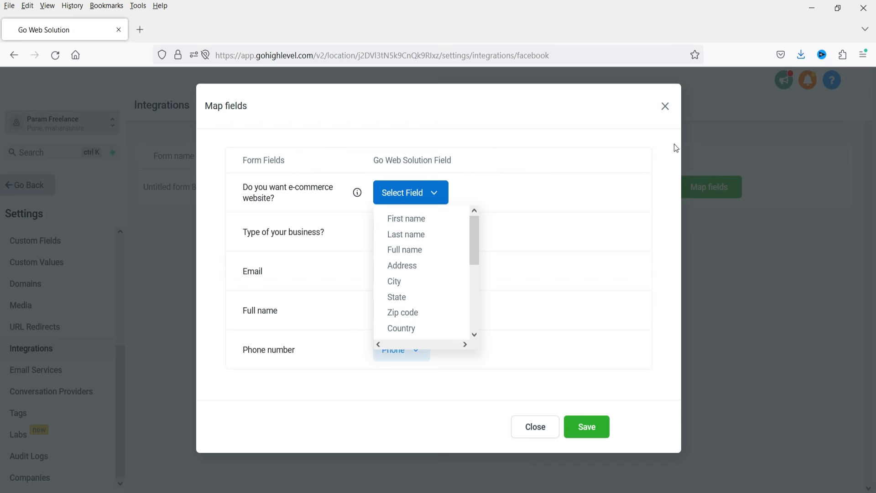
pyautogui.click(666, 108)
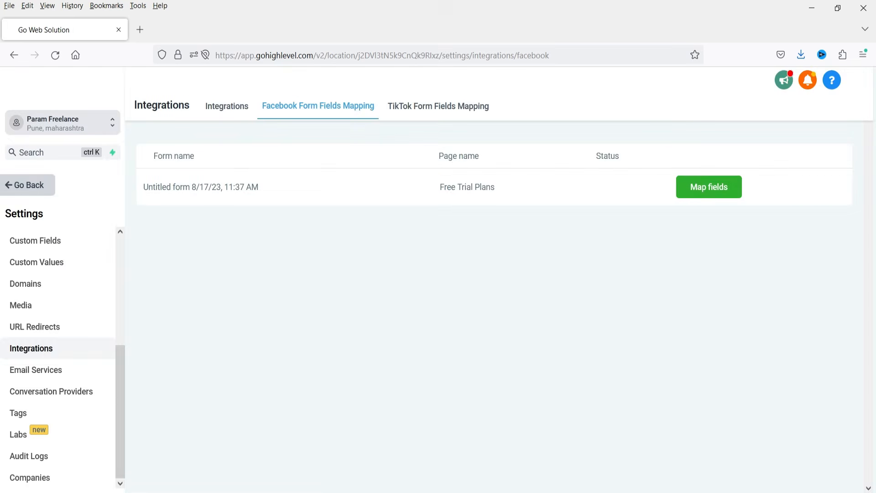
# Open the Custom Fields settings in a separate browser tab, look through the existing fields and dismiss the missing phone configurations banner
pyautogui.rightClick(44, 244)
pyautogui.click(89, 252)
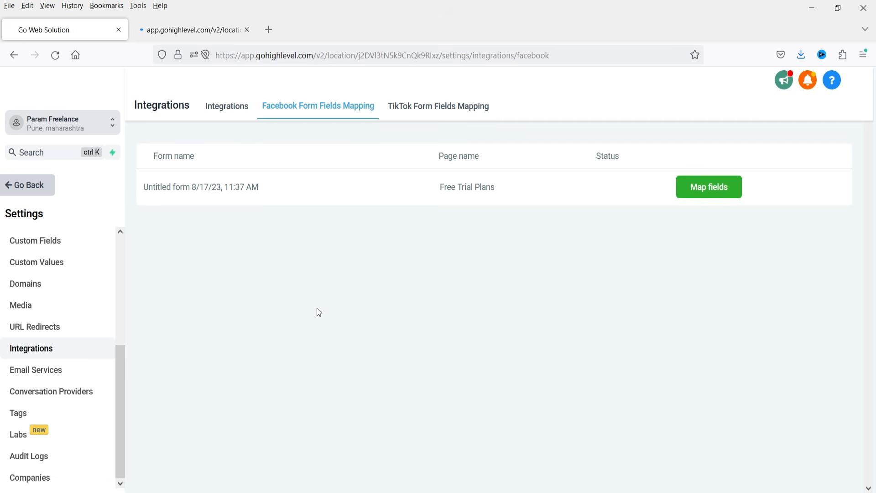
pyautogui.hotkey('ctrl', 'Tab')
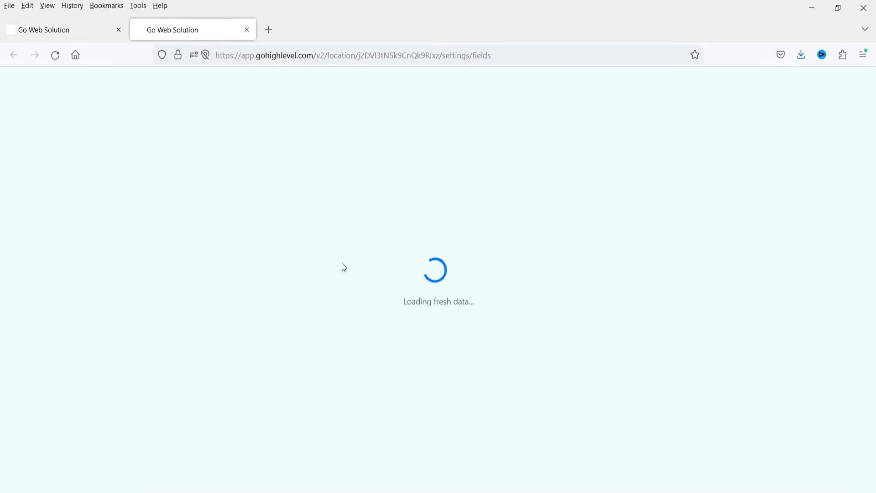
pyautogui.click(67, 29)
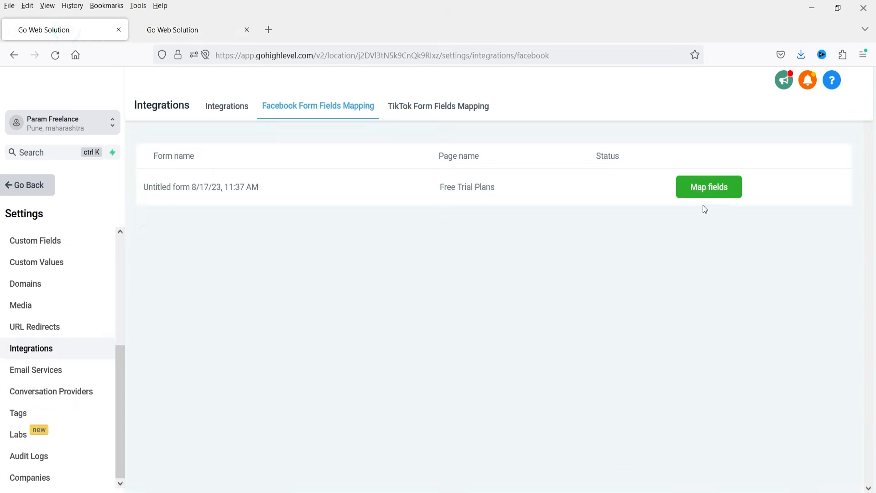
pyautogui.click(197, 30)
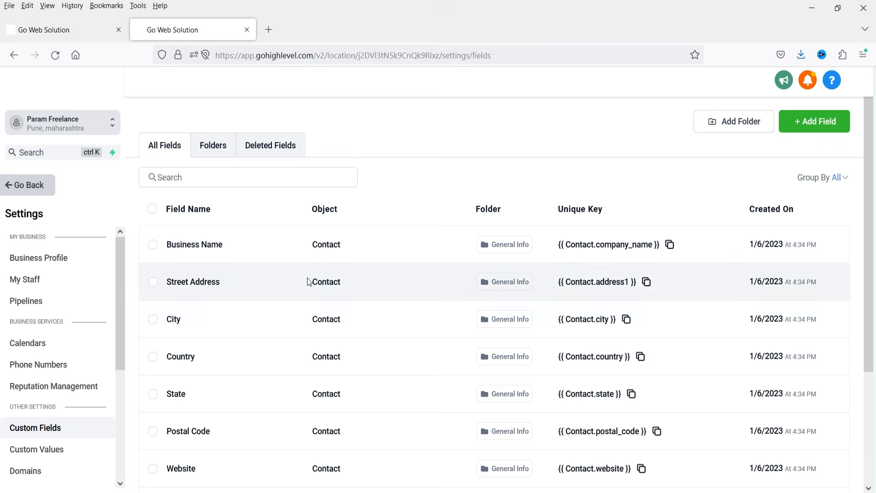
pyautogui.scroll(-3, 260, 270)
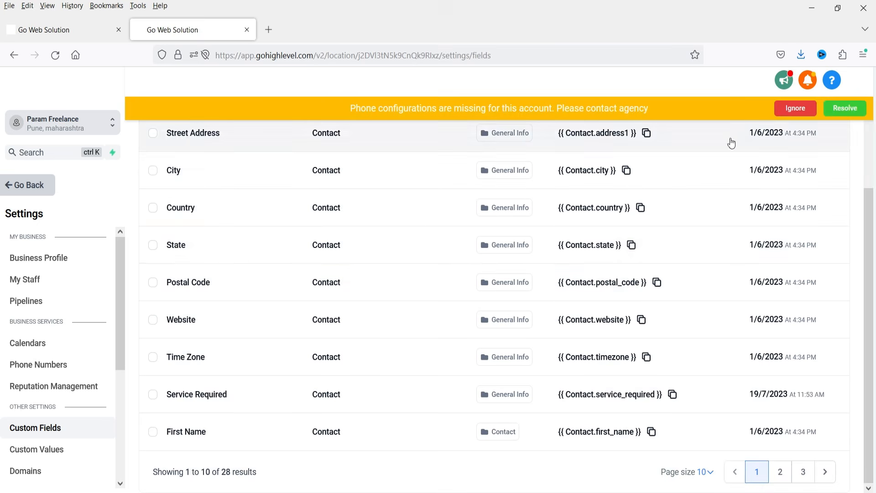
pyautogui.click(794, 108)
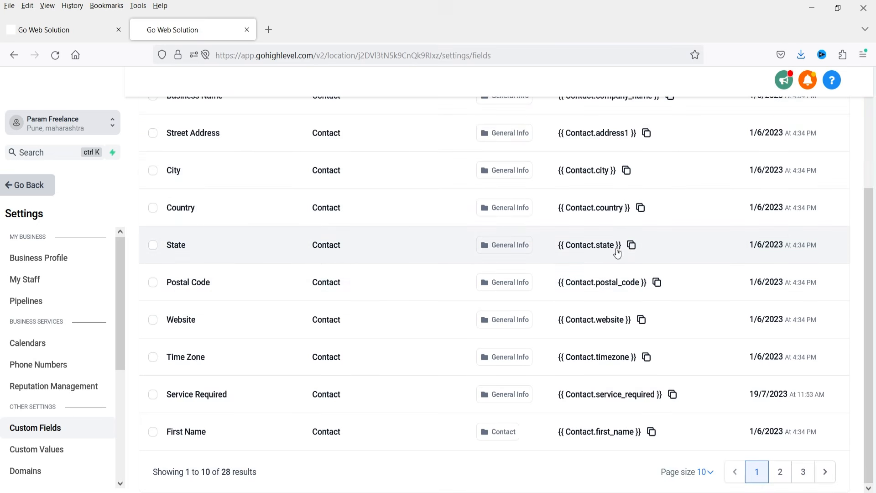
pyautogui.scroll(3, 617, 254)
# Start a new custom field of the Radio Select type
pyautogui.click(814, 128)
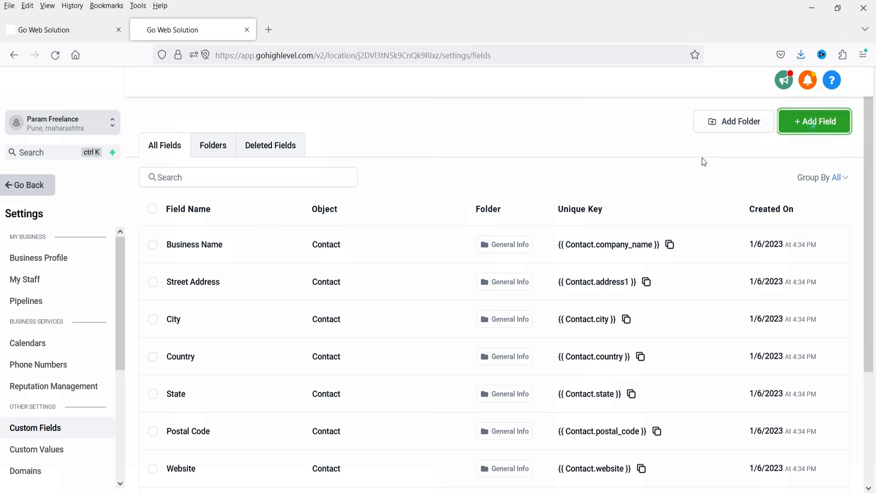
pyautogui.click(226, 343)
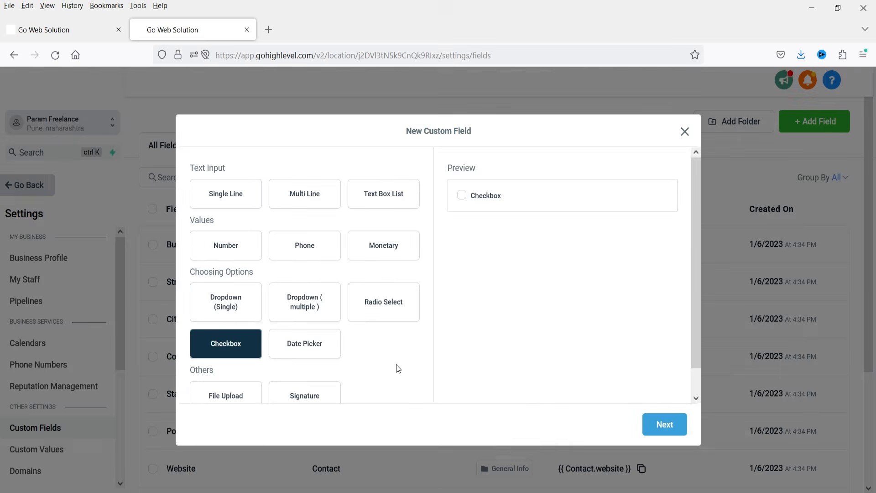
pyautogui.click(383, 314)
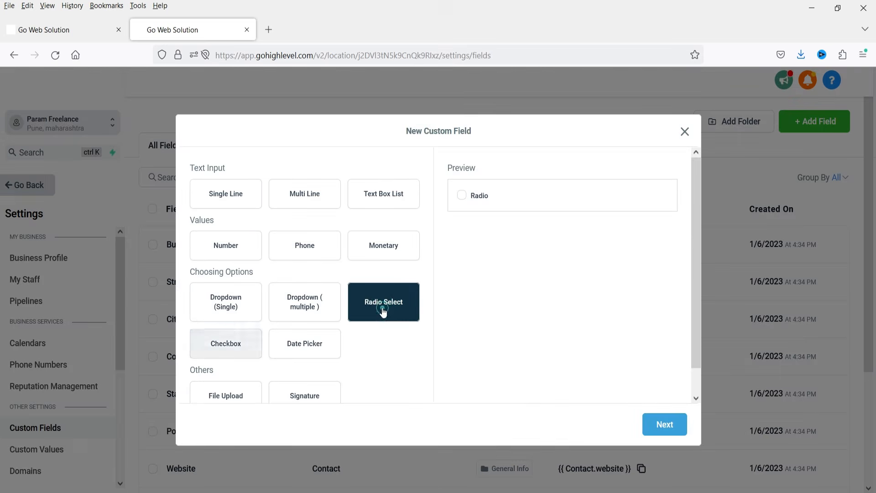
pyautogui.click(666, 429)
# Name the new radio field "Do you want ecommerce website" and assign it to the General Info group
pyautogui.click(245, 238)
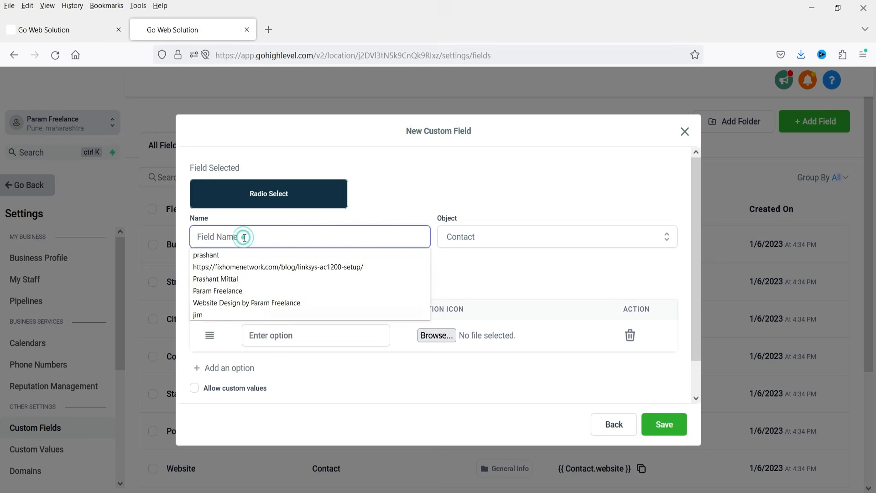
pyautogui.write('Do you want ')
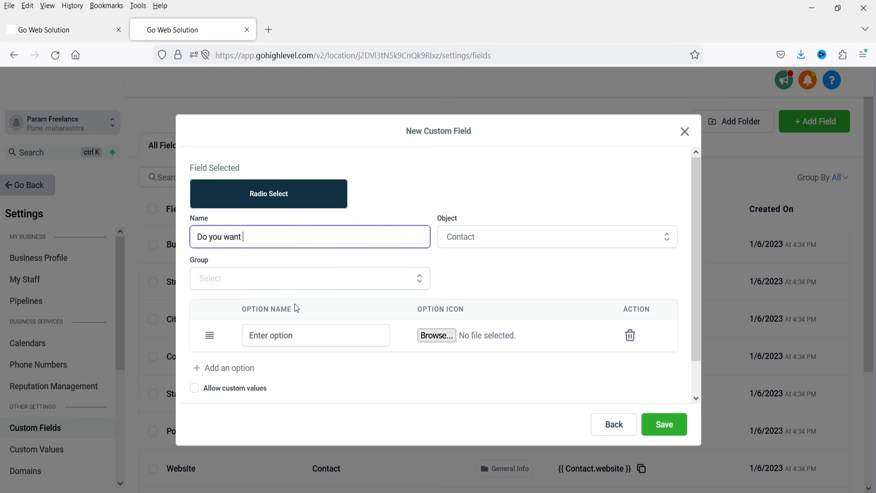
pyautogui.write('ecommerce website')
pyautogui.click(219, 280)
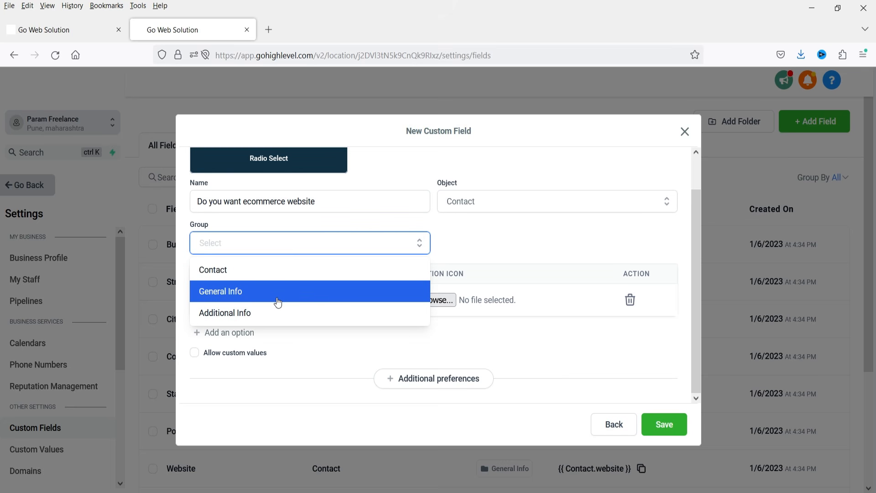
pyautogui.click(278, 300)
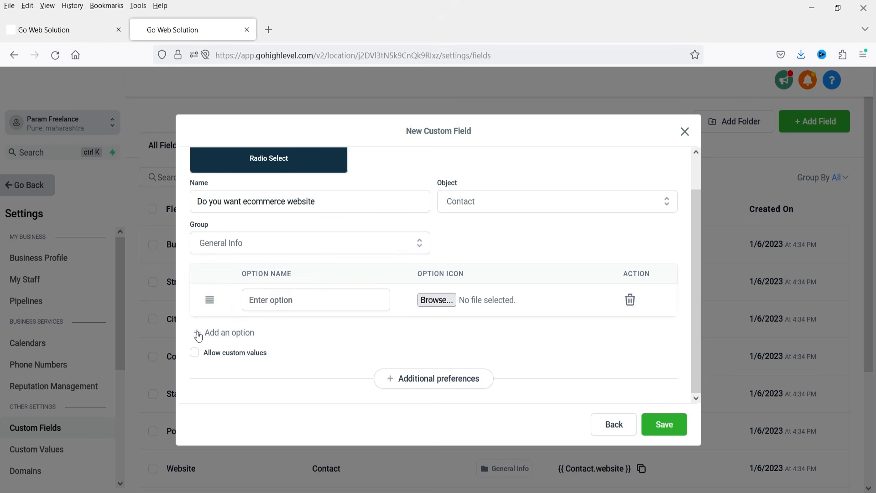
# Give the radio field the options Yes and No, and save it
pyautogui.click(291, 298)
pyautogui.write('Yes')
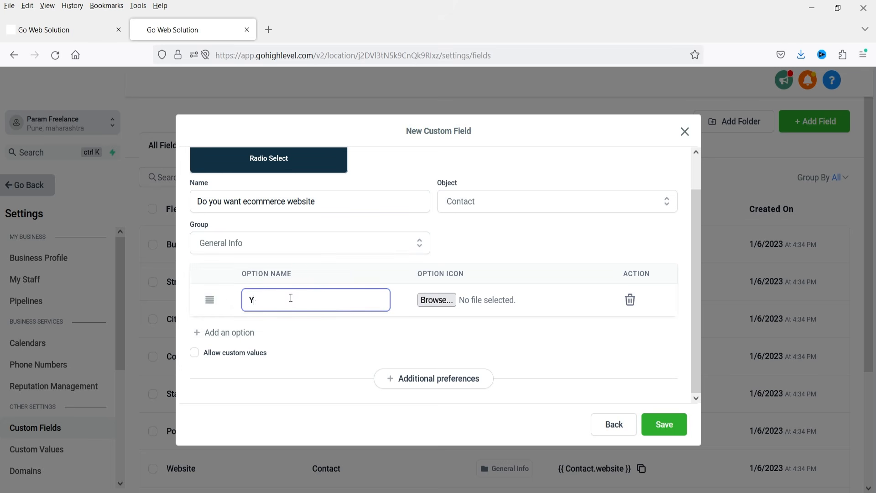
pyautogui.click(235, 332)
pyautogui.click(299, 332)
pyautogui.write('N')
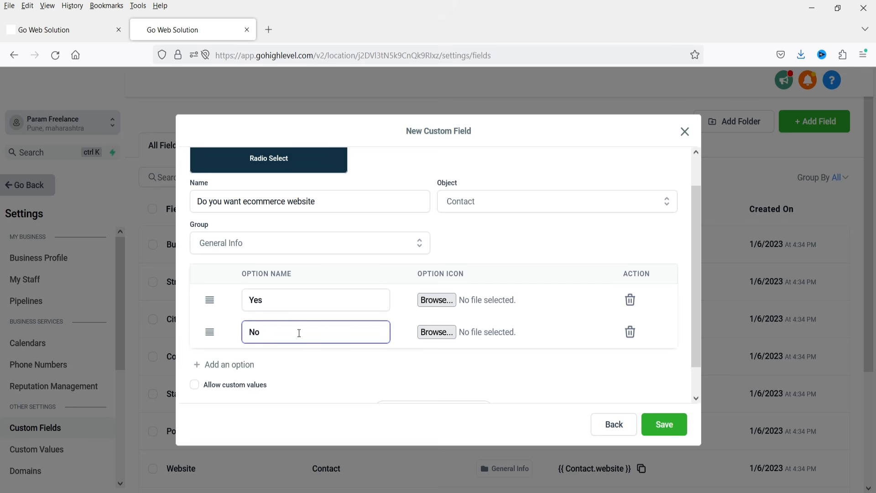
pyautogui.write('o')
pyautogui.click(658, 431)
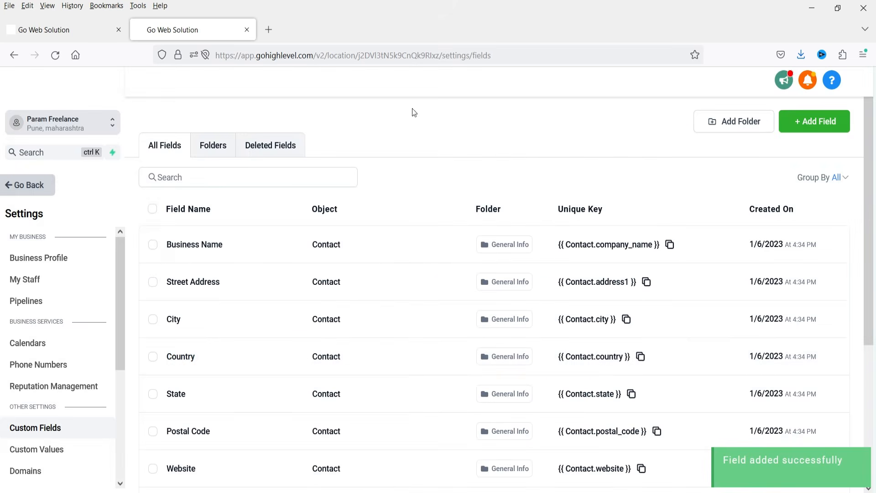
# Create a Single Line custom field named "Business Type" in the General Info group and save it
pyautogui.click(819, 122)
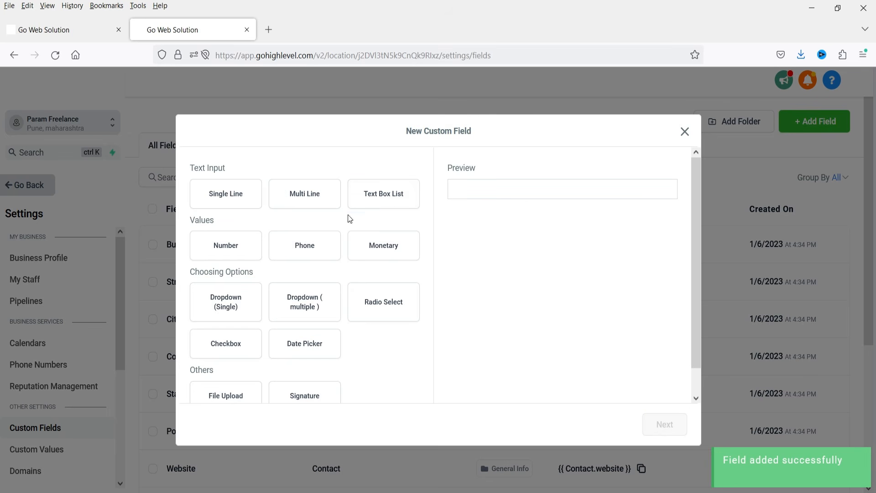
pyautogui.click(237, 193)
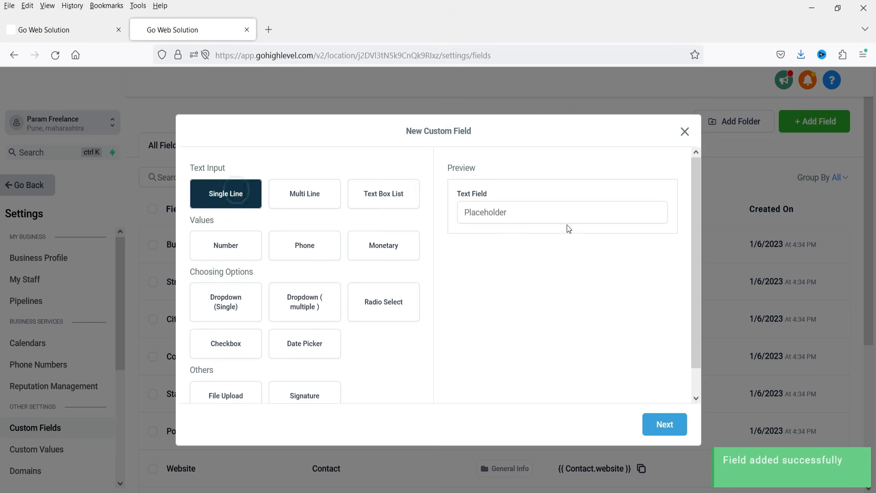
pyautogui.click(675, 426)
pyautogui.click(267, 251)
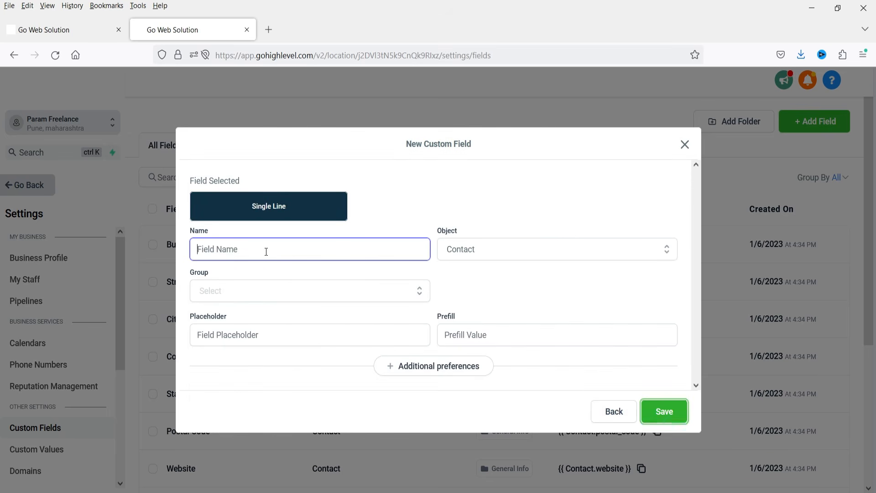
pyautogui.write('Business Type')
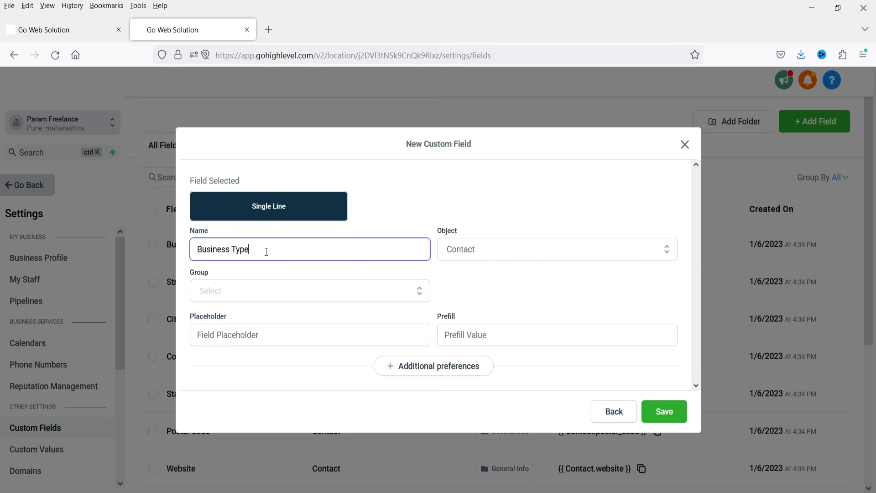
pyautogui.click(254, 289)
pyautogui.click(253, 335)
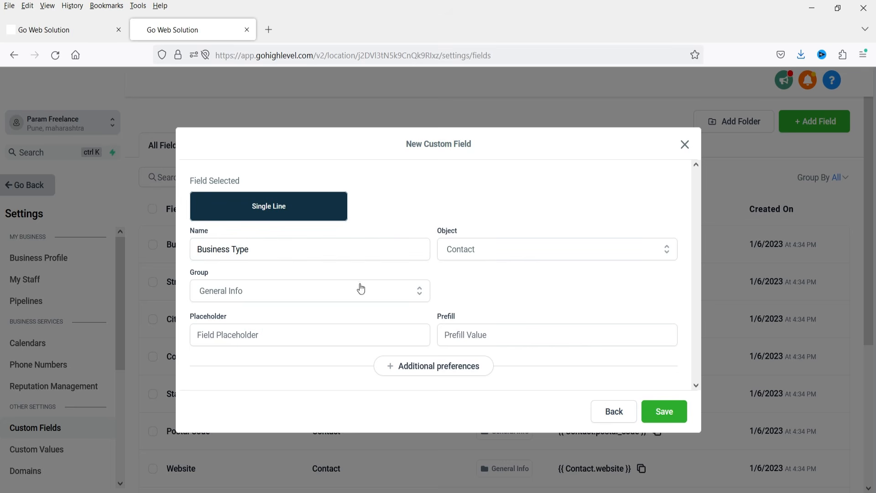
pyautogui.click(660, 416)
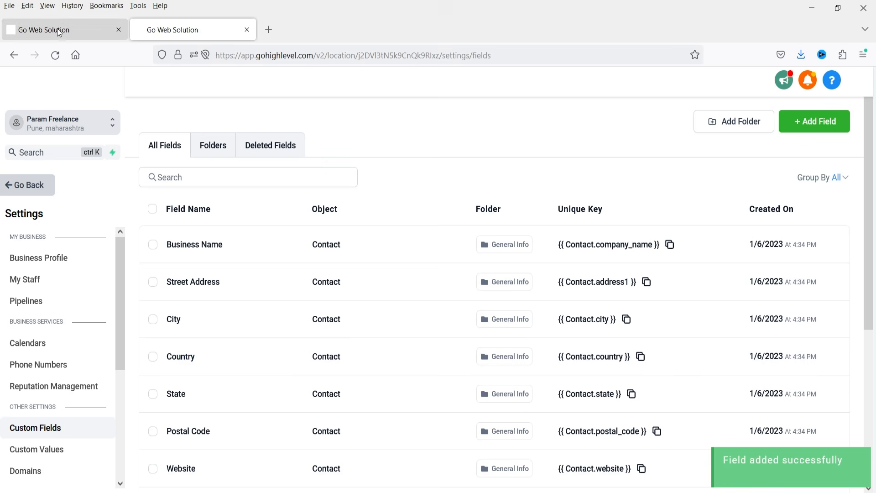
# Reload the Facebook form fields mapping page and map the e-commerce website question to the "Do you want ecommerce website" field
pyautogui.click(58, 30)
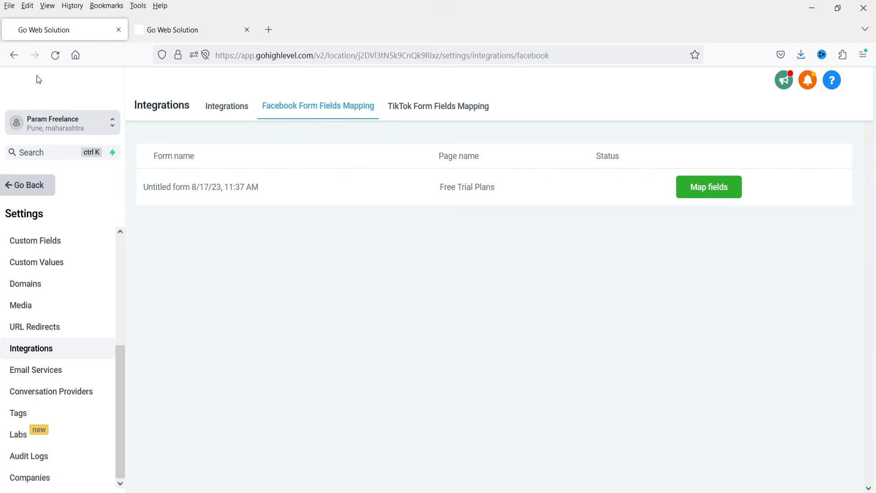
pyautogui.click(55, 55)
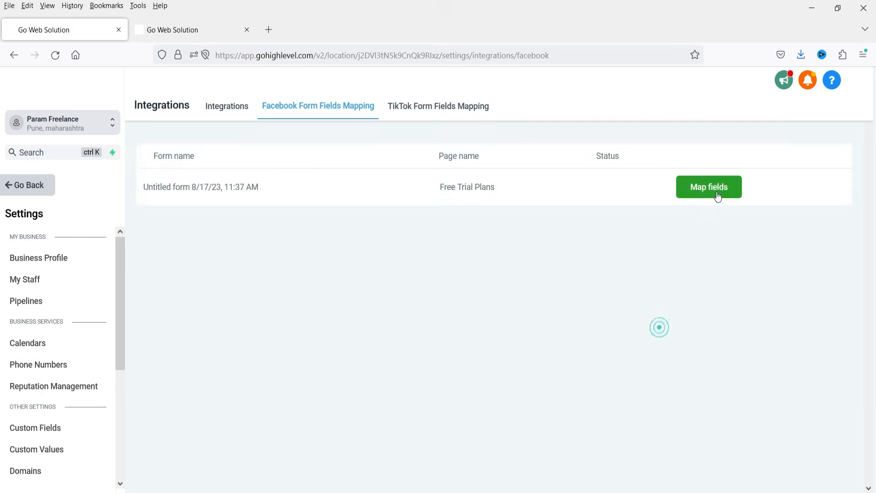
pyautogui.click(716, 197)
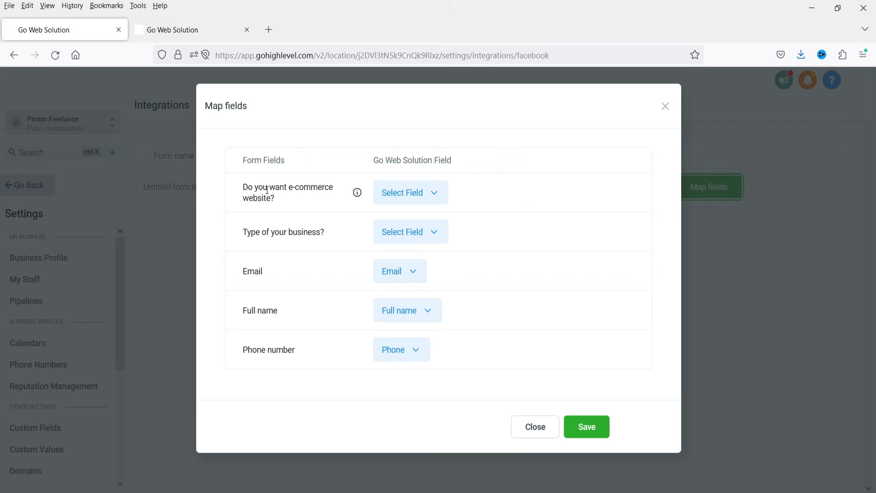
pyautogui.click(422, 192)
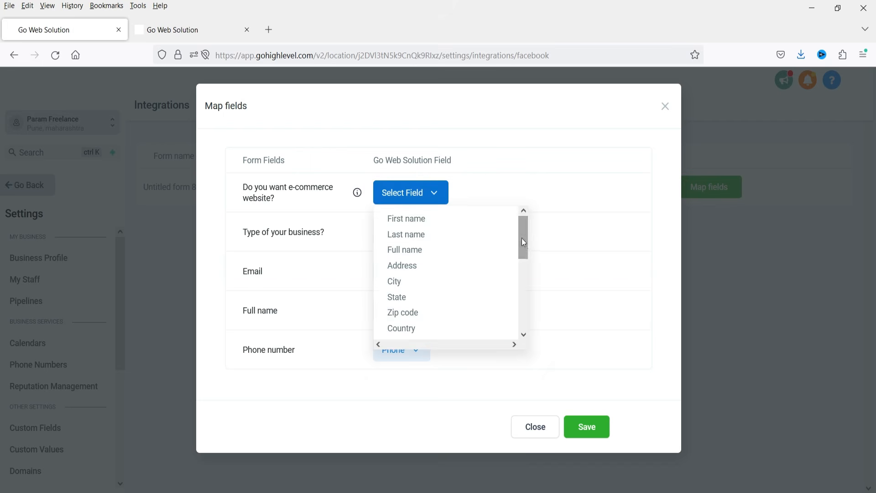
pyautogui.moveTo(523, 242); pyautogui.dragTo(518, 292)
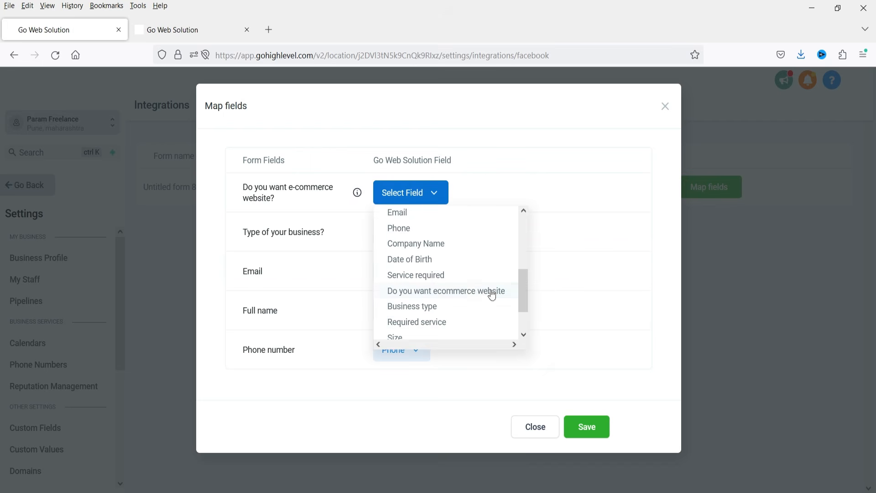
pyautogui.click(492, 293)
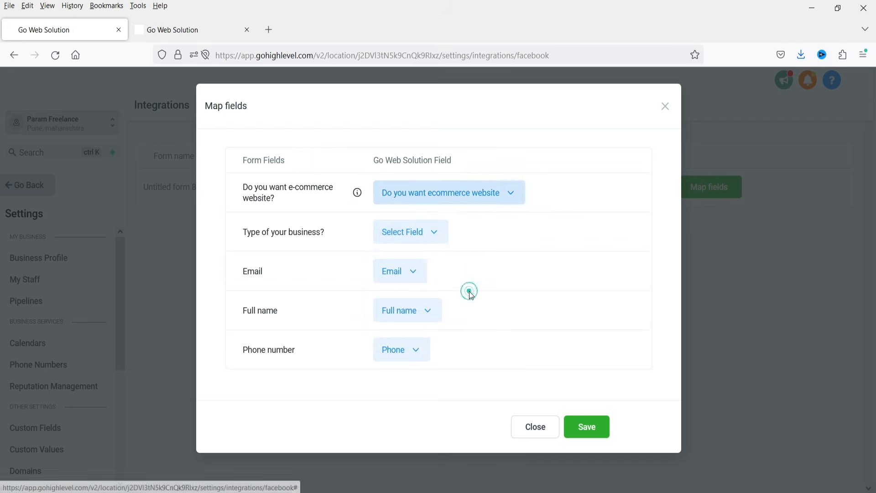
# Map the "Type of your business?" question to the Business type field and save the form's field mapping
pyautogui.click(422, 242)
pyautogui.moveTo(520, 289); pyautogui.dragTo(524, 337)
pyautogui.click(411, 341)
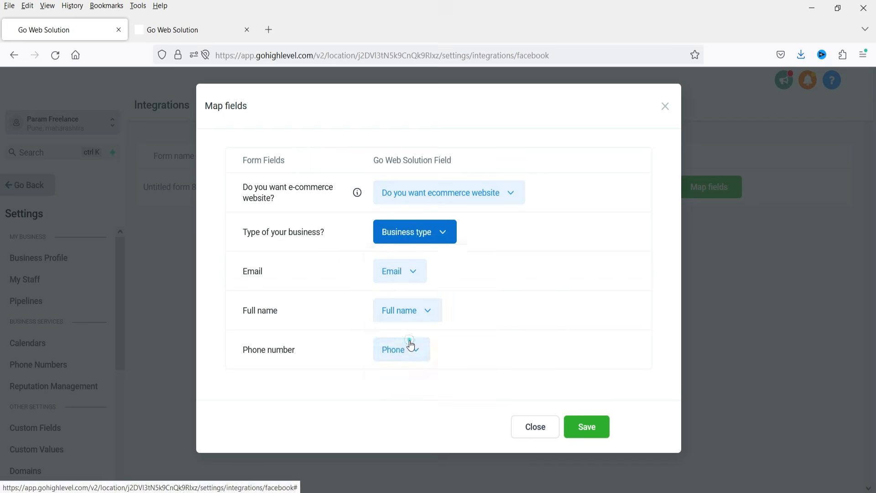
pyautogui.click(409, 273)
pyautogui.click(417, 273)
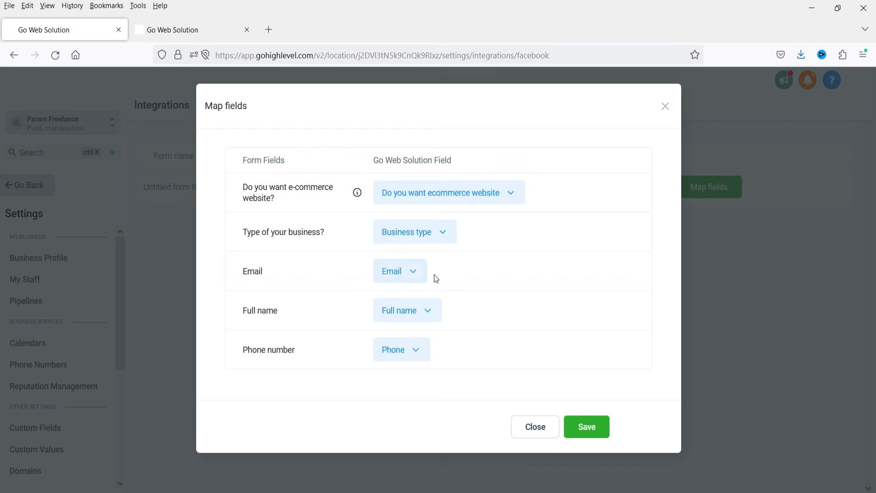
pyautogui.click(403, 357)
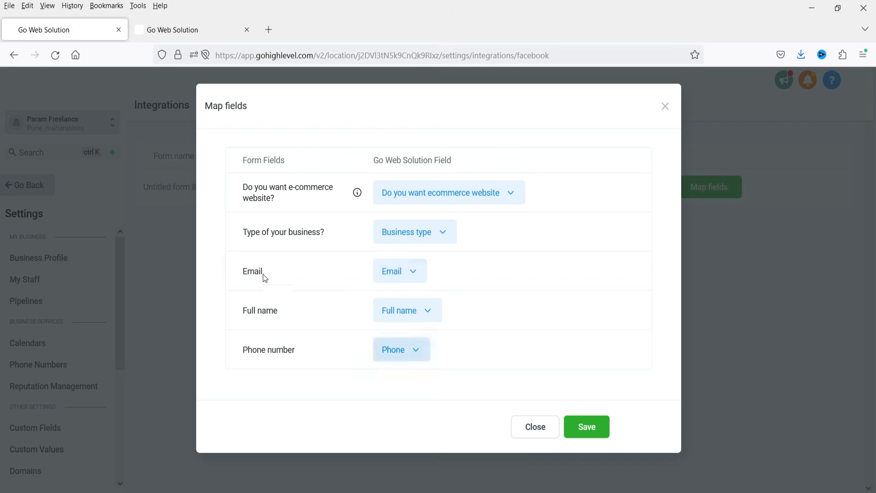
pyautogui.click(587, 432)
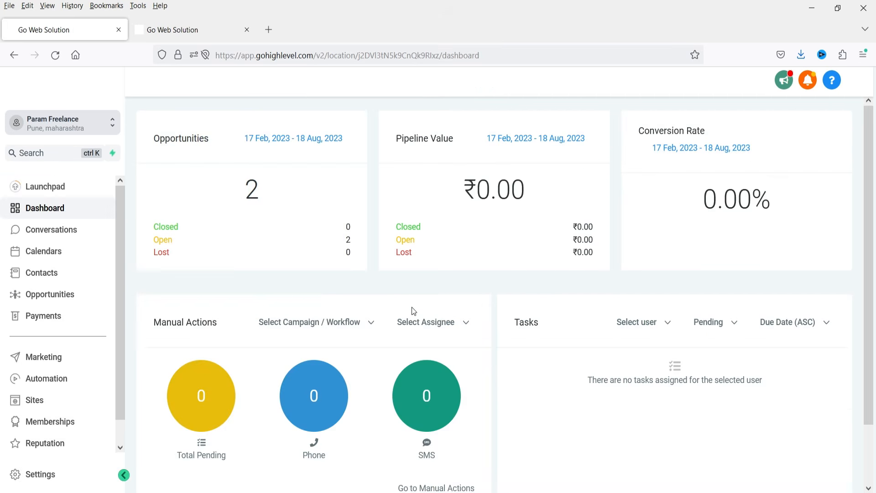
# Create a new automation workflow from scratch and name it "Facebook Lead Form"
pyautogui.click(50, 379)
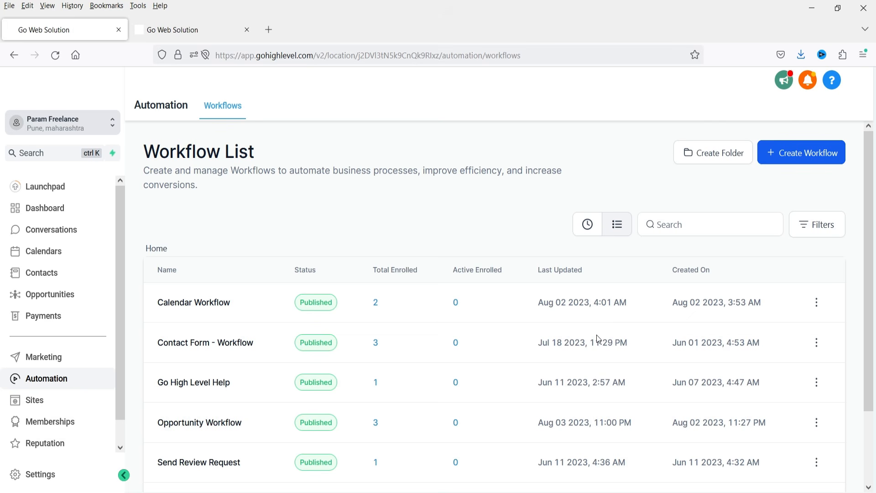
pyautogui.click(814, 159)
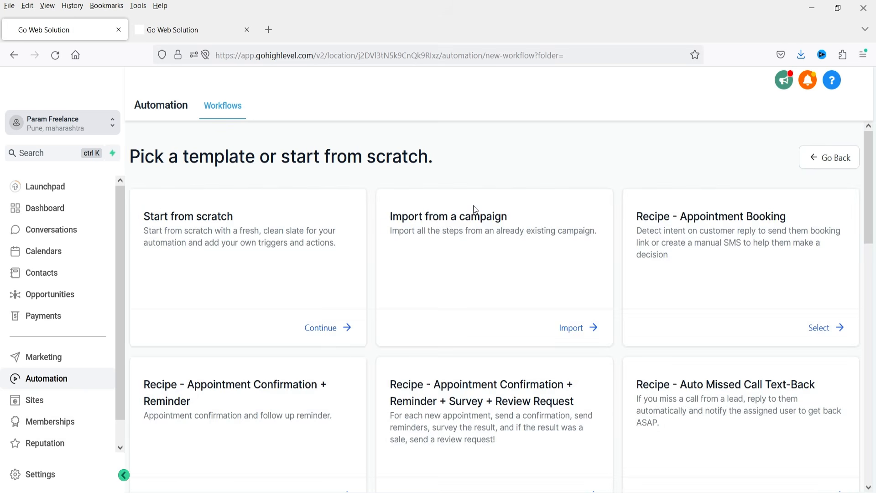
pyautogui.click(324, 328)
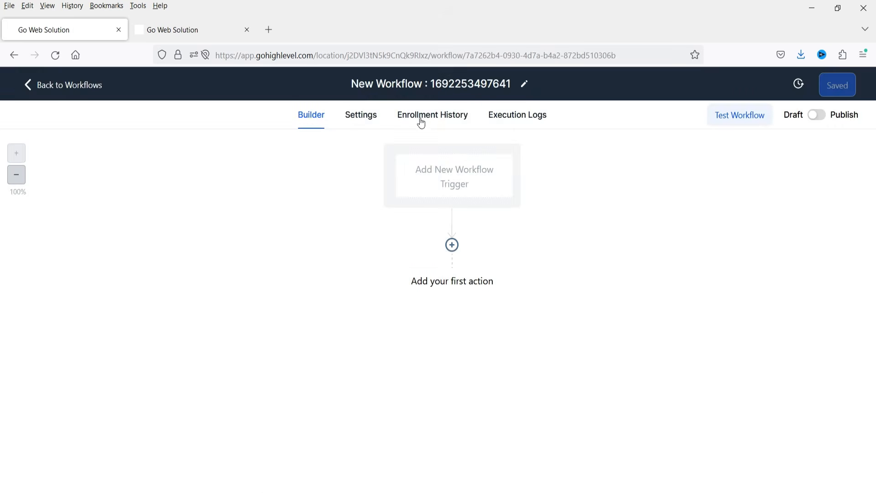
pyautogui.click(424, 85)
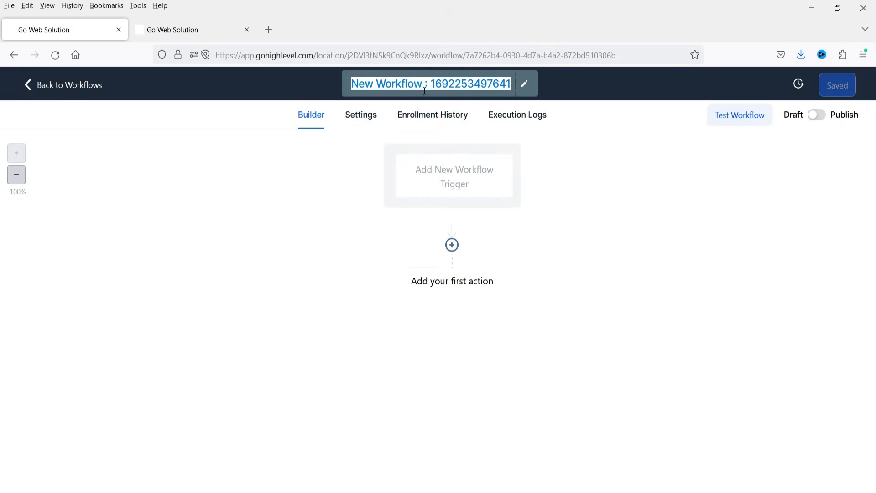
pyautogui.write('Faceb')
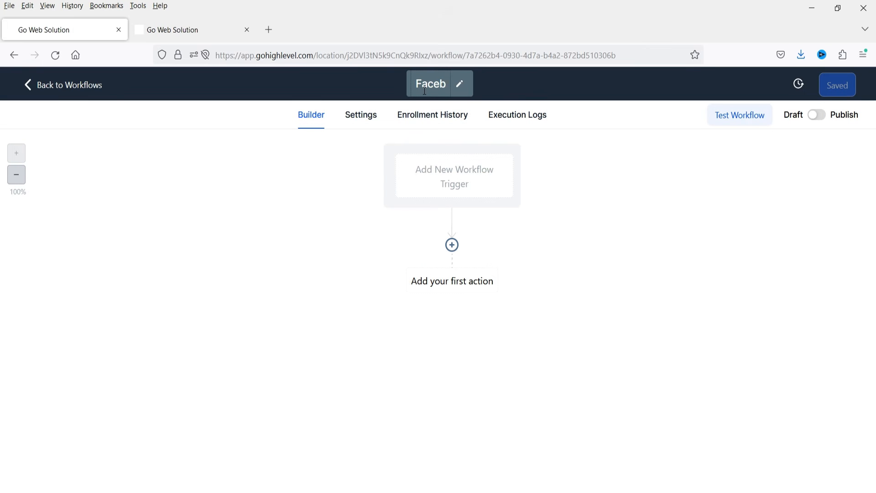
pyautogui.write('ook Lead Form')
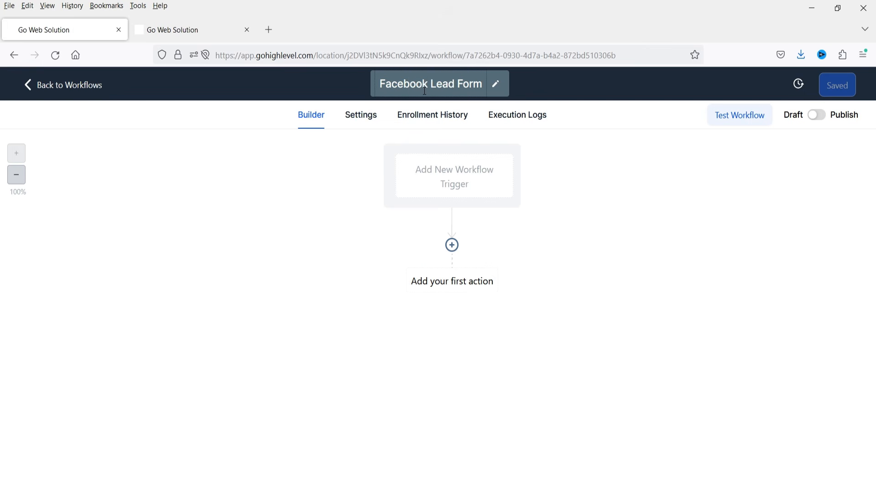
pyautogui.press('Return')
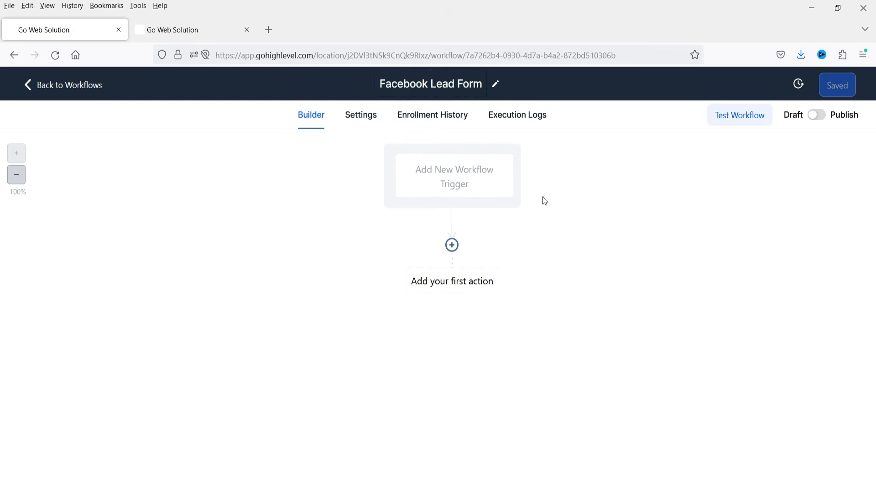
# Add a Facebook Lead Form Submitted trigger to the workflow
pyautogui.click(442, 176)
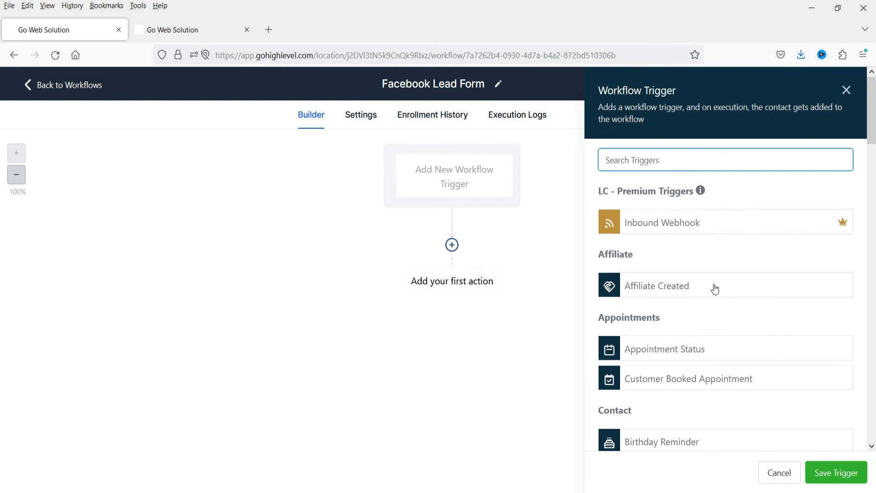
pyautogui.write('face')
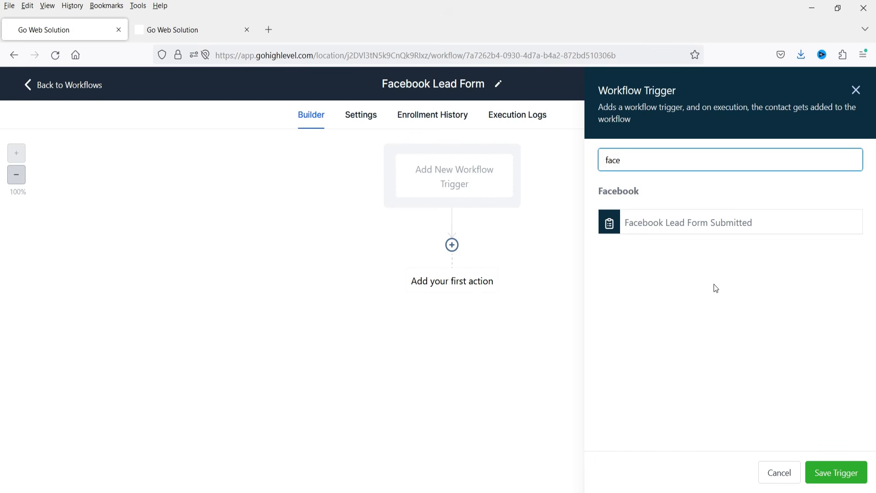
pyautogui.click(698, 224)
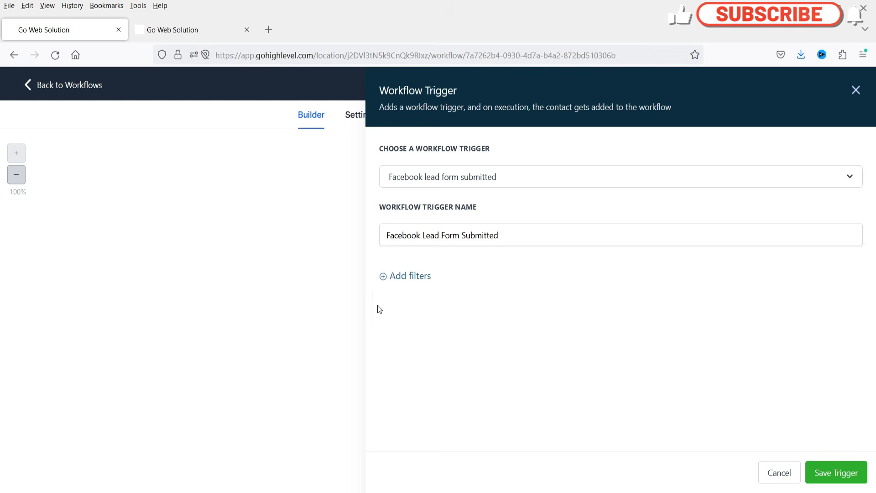
# Filter the trigger to In Form "Untitled form 8/17/23, 11:37 AM", check the form's title in Ads Manager, and save the trigger
pyautogui.click(399, 279)
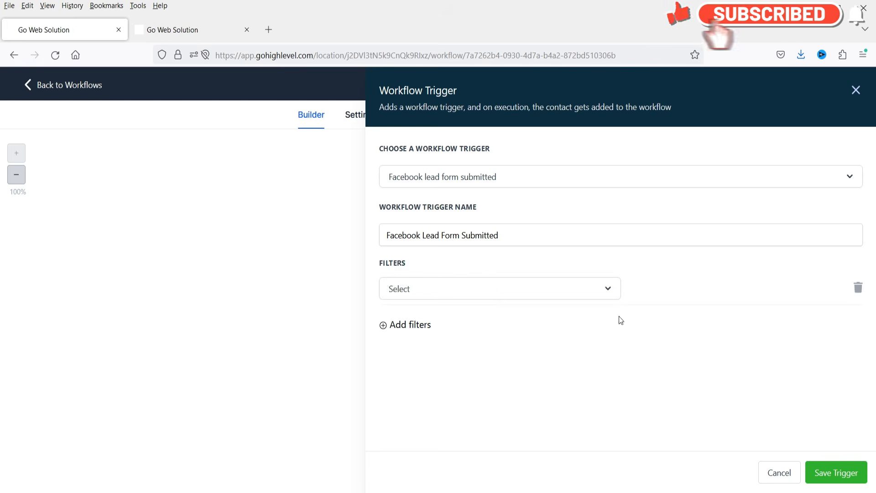
pyautogui.click(503, 297)
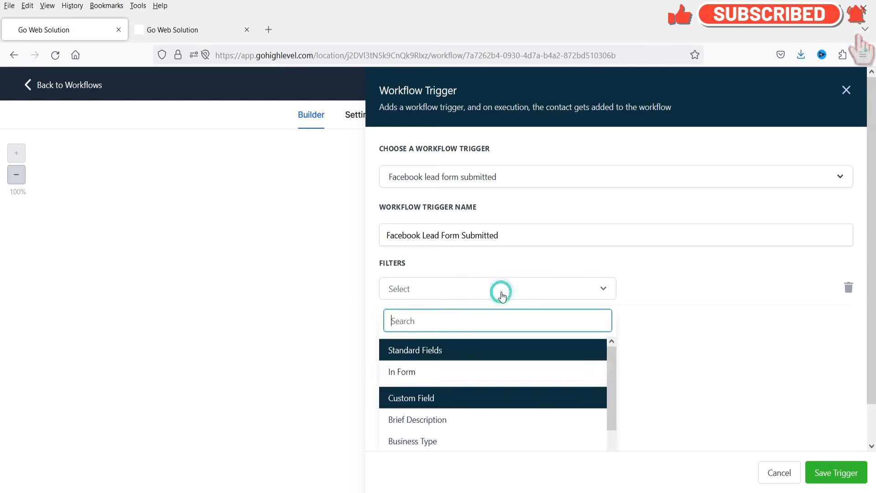
pyautogui.click(405, 371)
pyautogui.click(689, 290)
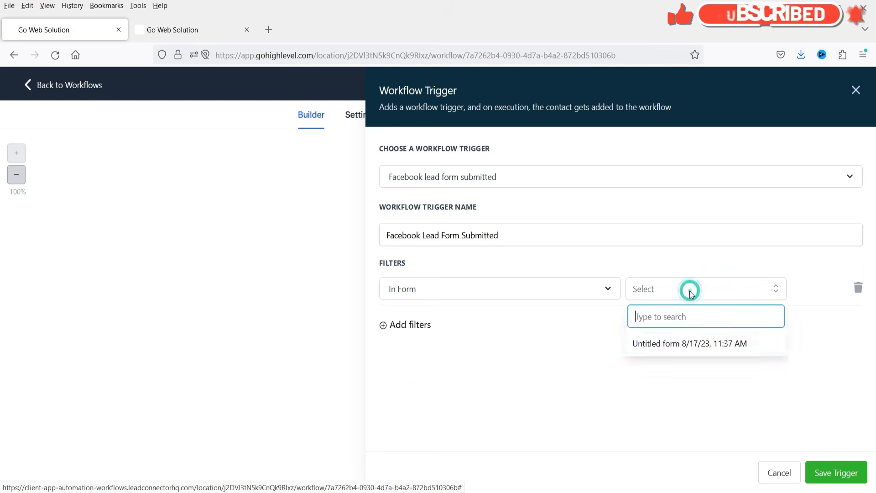
pyautogui.click(696, 347)
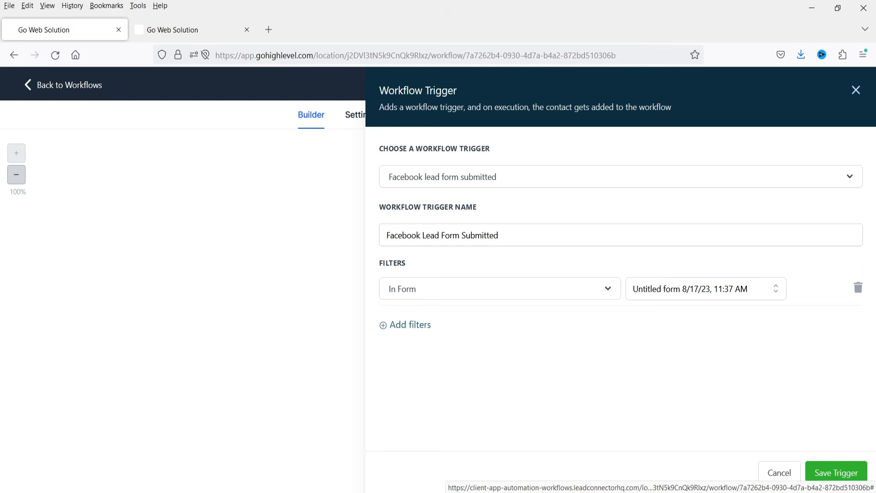
pyautogui.hotkey('alt', 'Tab')
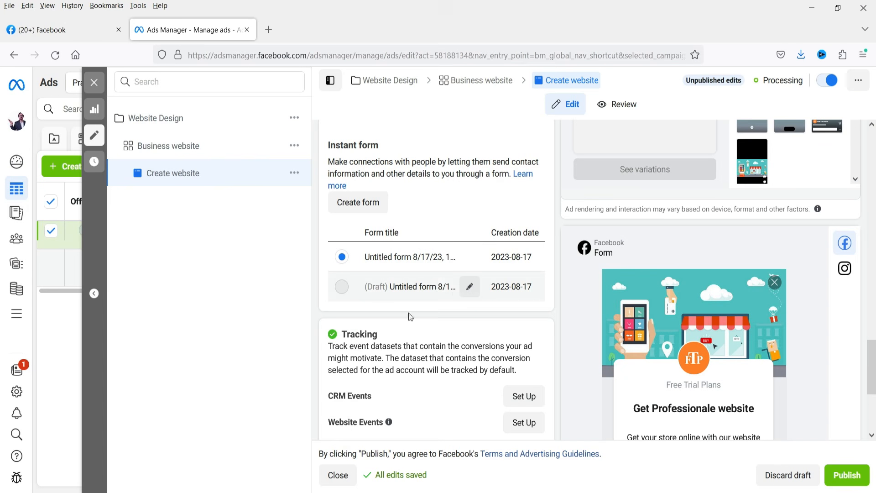
pyautogui.hotkey('alt', 'Tab')
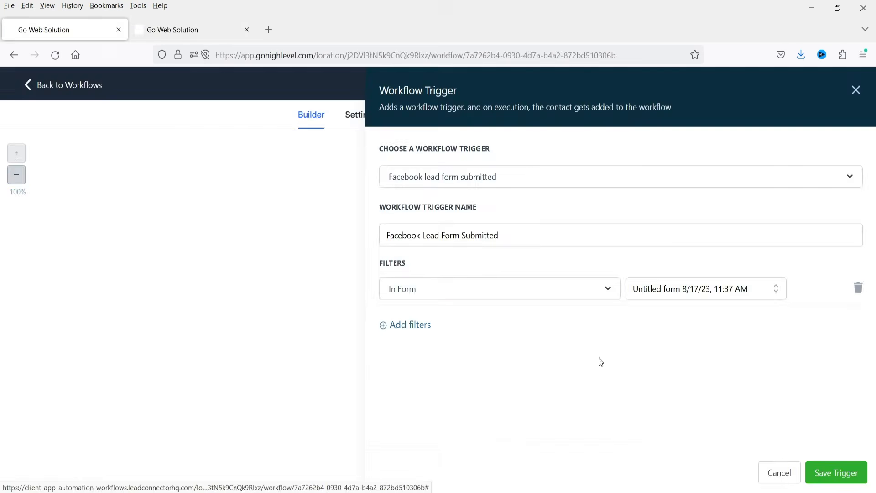
pyautogui.click(849, 472)
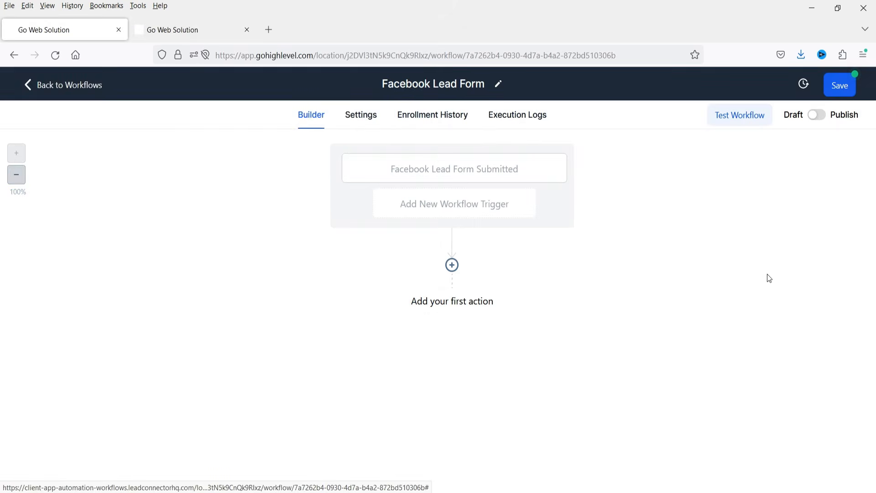
# Add a Wait action below the trigger with a time delay in minutes and save it
pyautogui.click(452, 265)
pyautogui.write('wai')
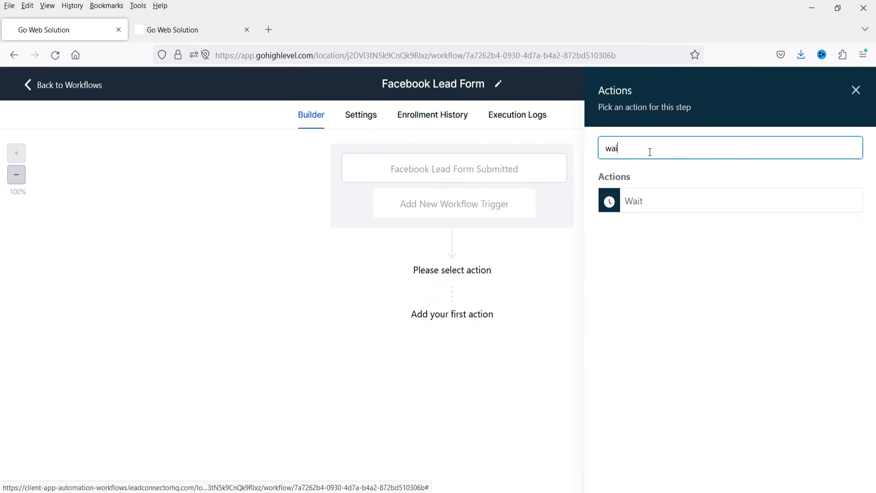
pyautogui.click(645, 199)
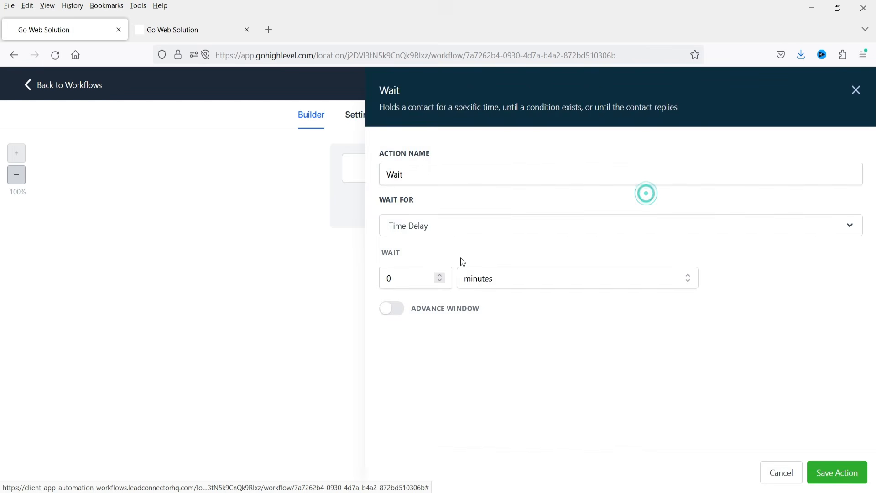
pyautogui.click(442, 275)
pyautogui.click(837, 472)
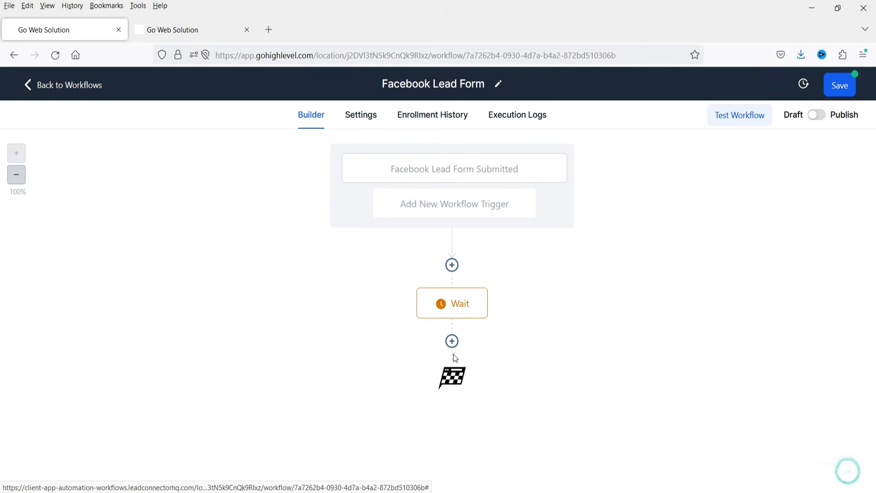
# Add an Email action after the Wait, with {{location.name}} as the from name and {{location.email}} as the from email
pyautogui.click(452, 341)
pyautogui.click(675, 445)
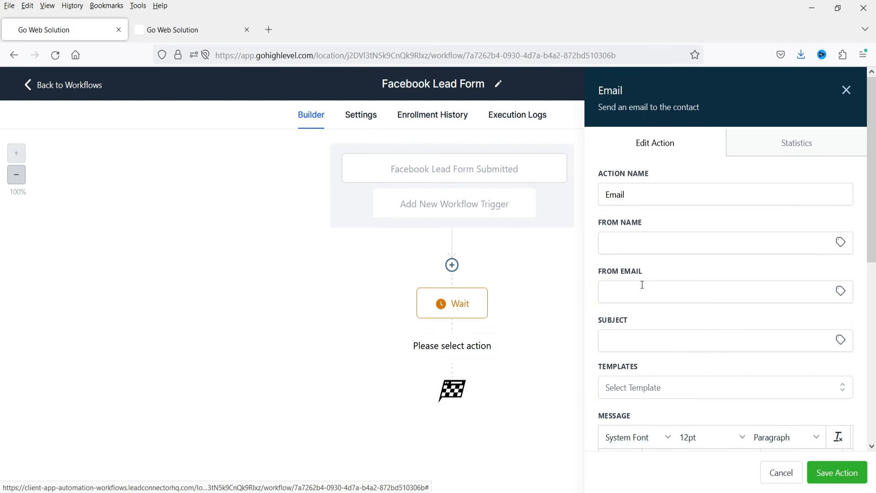
pyautogui.click(841, 243)
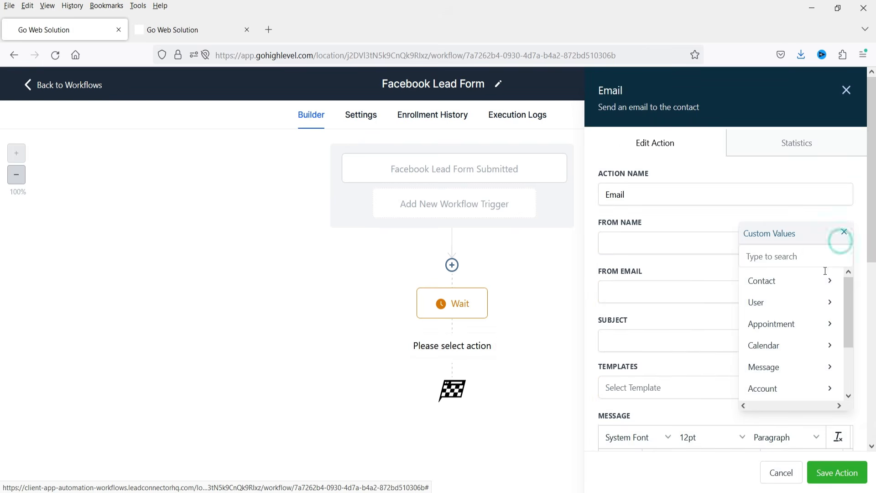
pyautogui.click(796, 389)
pyautogui.click(794, 285)
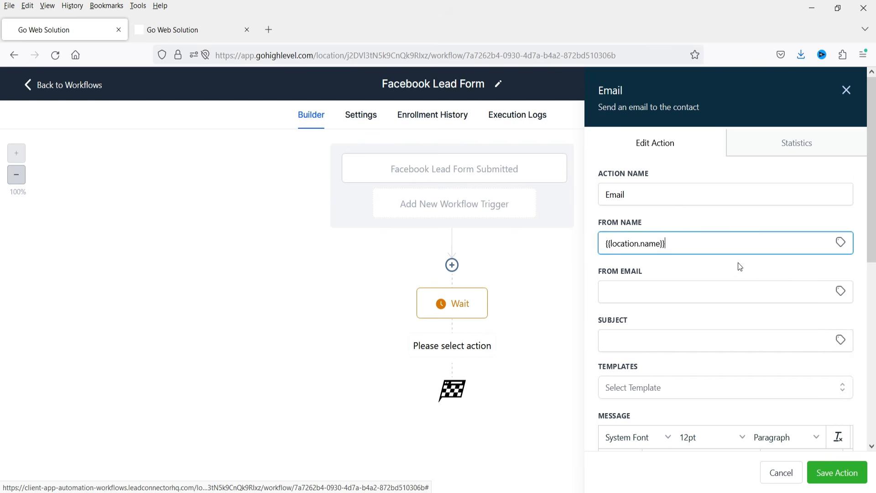
pyautogui.click(842, 297)
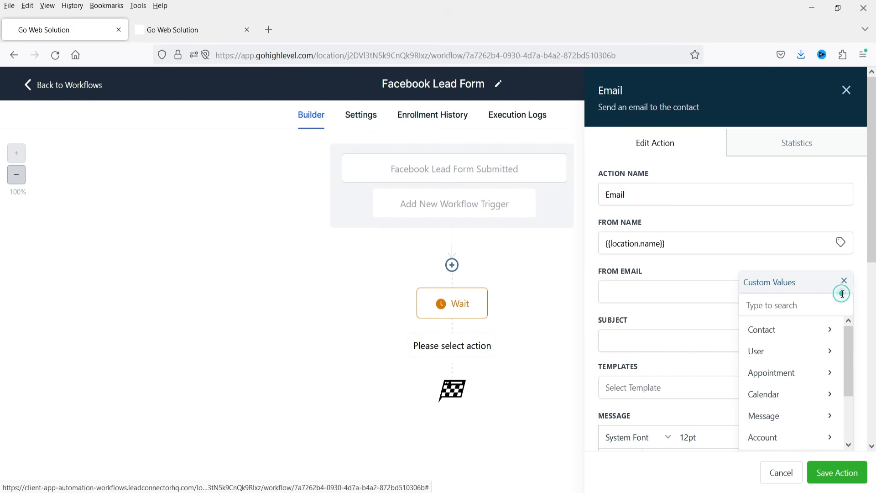
pyautogui.click(808, 438)
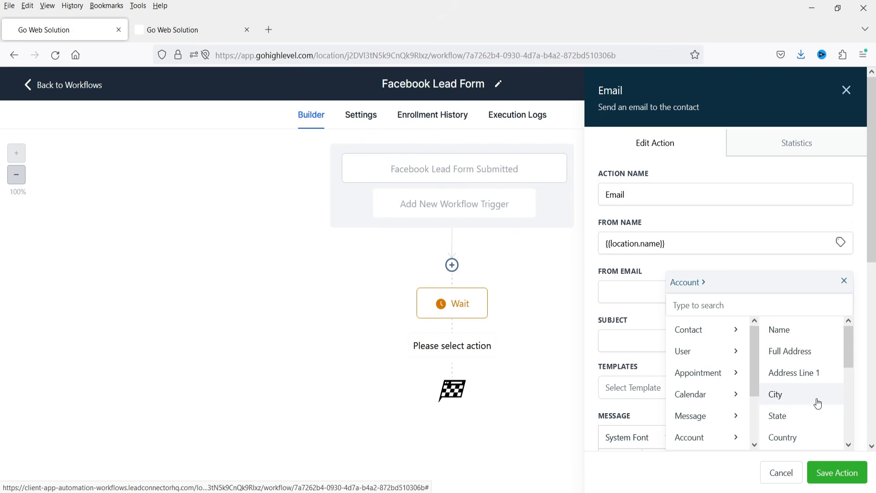
pyautogui.scroll(-5, 816, 408)
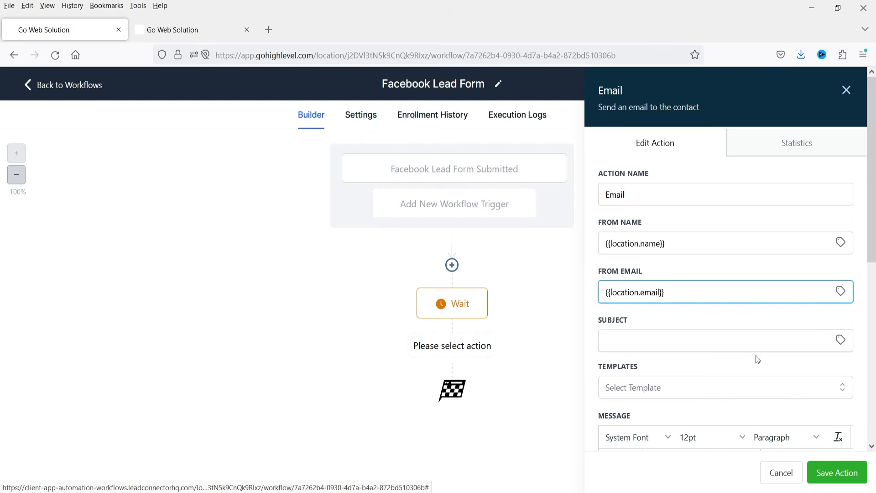
# Set the email's subject to "Create website for your business"
pyautogui.click(699, 348)
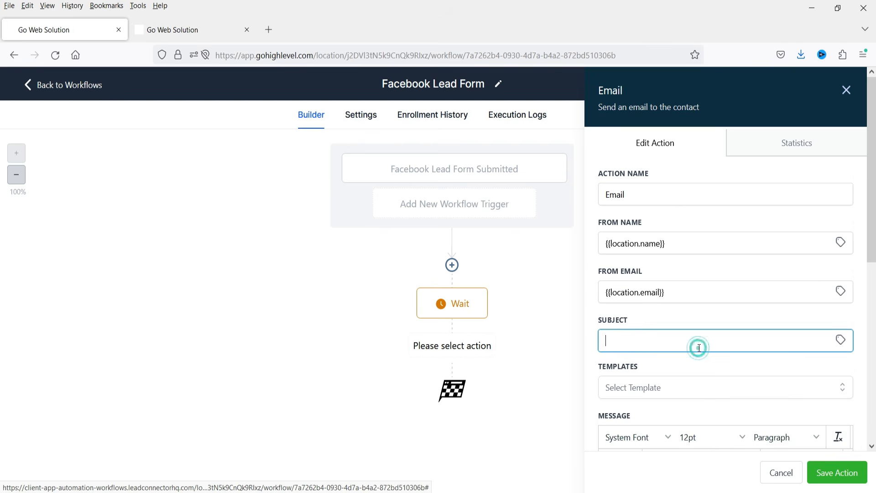
pyautogui.write('Create website you')
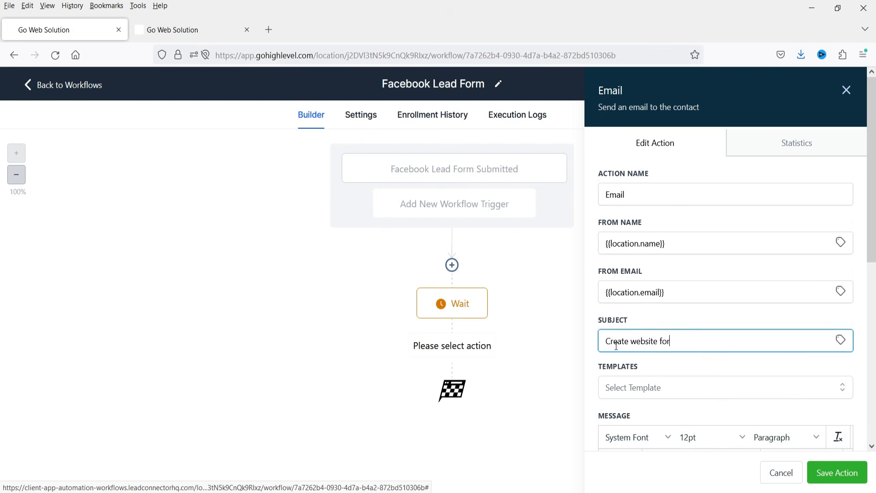
pyautogui.write(' your business')
pyautogui.scroll(-3, 721, 274)
pyautogui.click(740, 185)
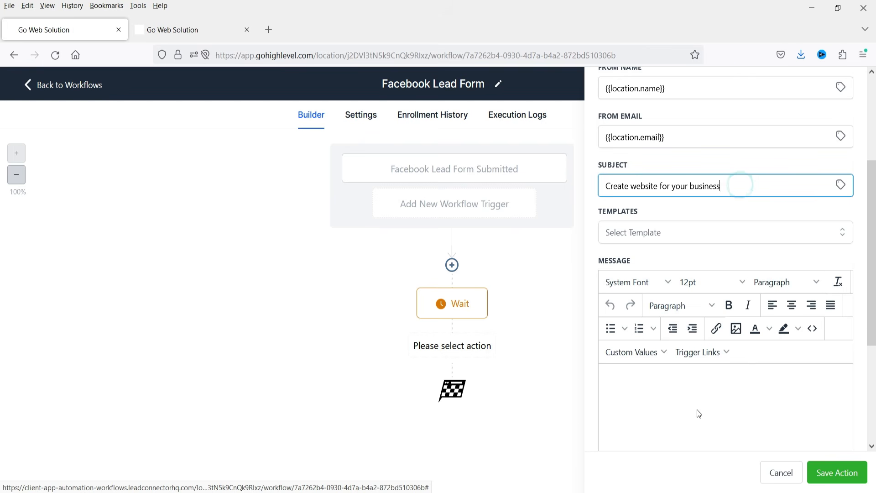
# Write the email message "Hi {{contact.name}}, Thank you for your interest in website designn services." using the contact's full name value, and save the action
pyautogui.click(658, 410)
pyautogui.write('Hi')
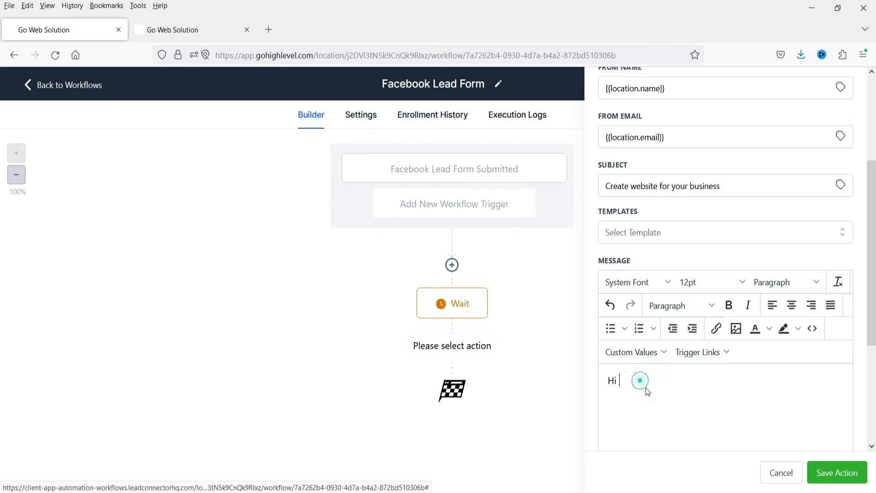
pyautogui.click(635, 352)
pyautogui.moveTo(643, 185)
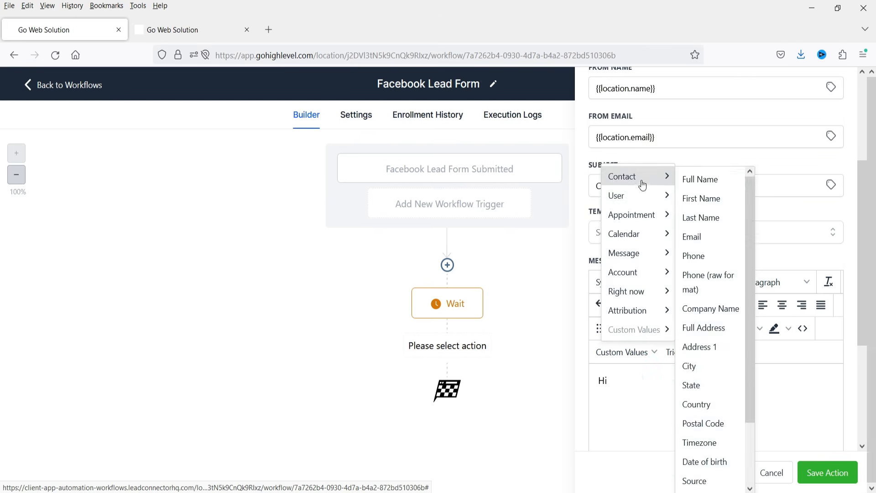
pyautogui.click(702, 179)
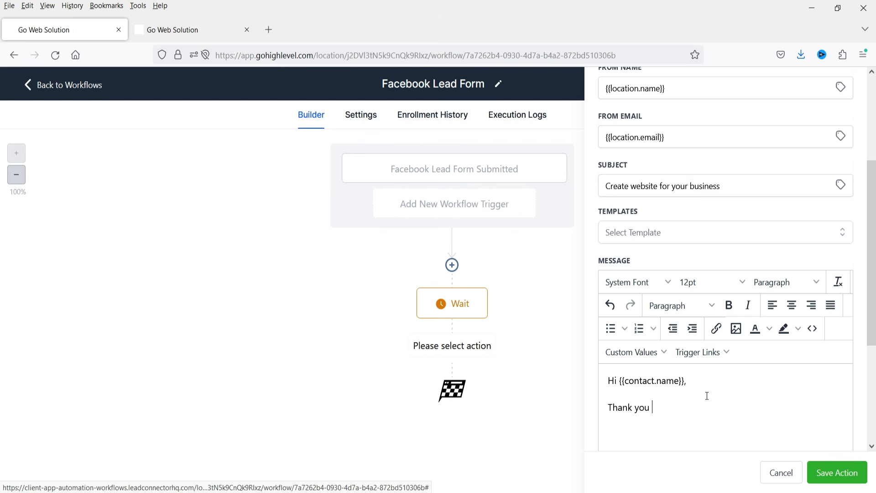
pyautogui.write('for your interest in website designn services.')
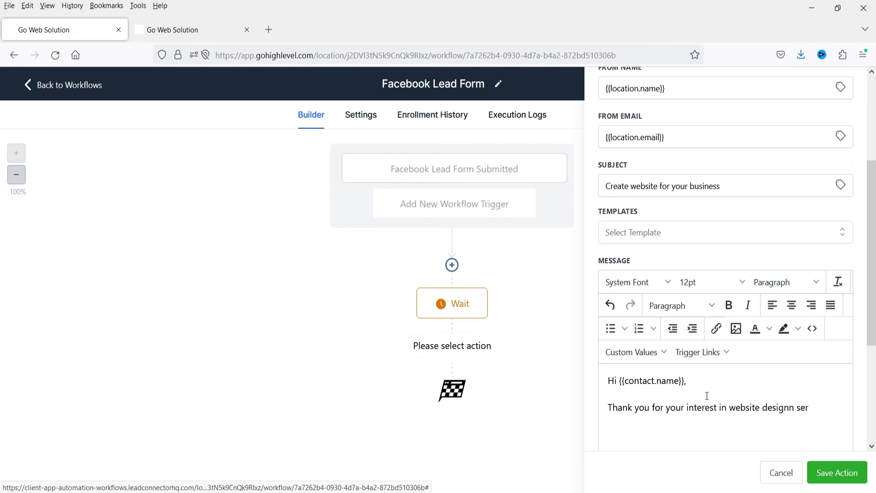
pyautogui.scroll(-4, 763, 299)
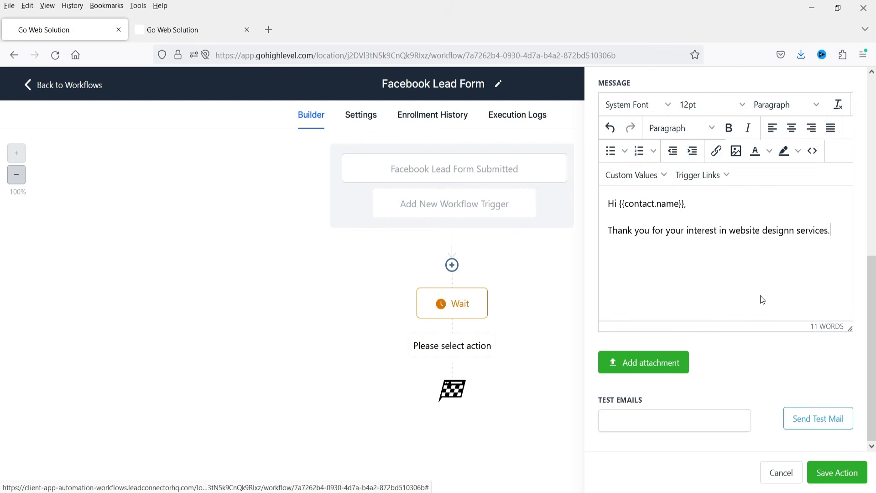
pyautogui.click(838, 473)
# Add an SMS action after the email reading "Thank you for your interest. Can we talk over phone now?" and save it
pyautogui.click(447, 408)
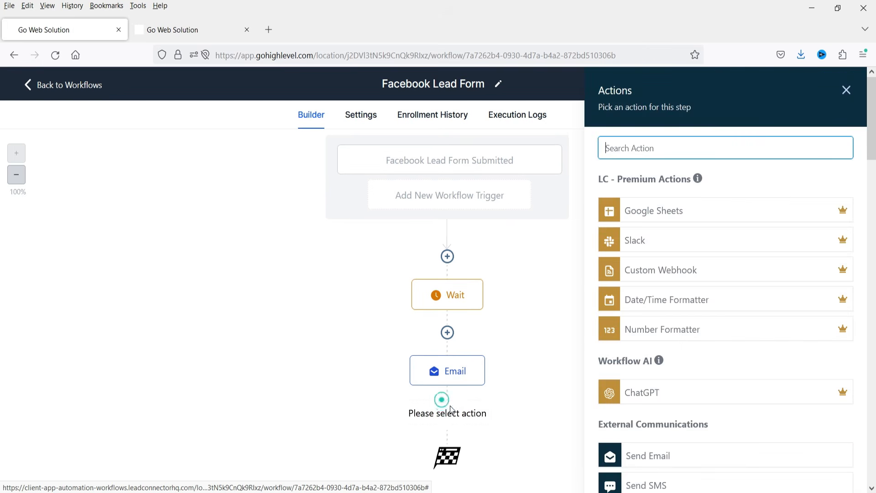
pyautogui.scroll(-5, 753, 324)
pyautogui.click(665, 257)
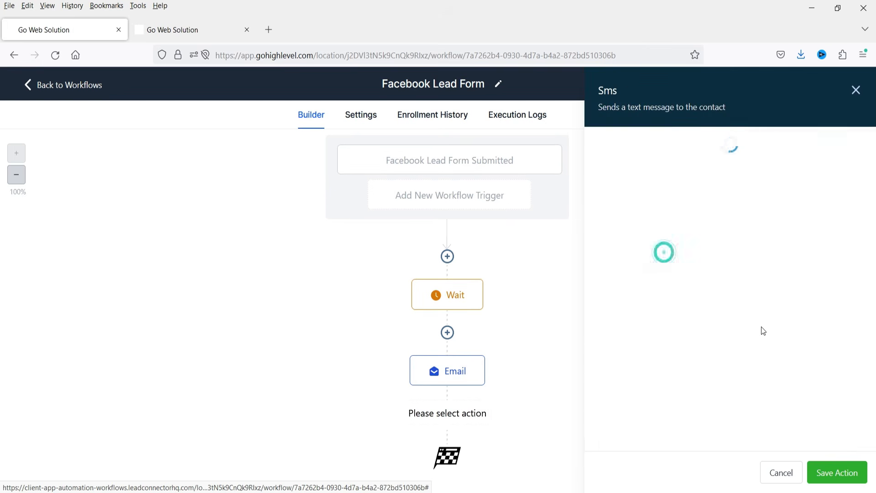
pyautogui.click(735, 340)
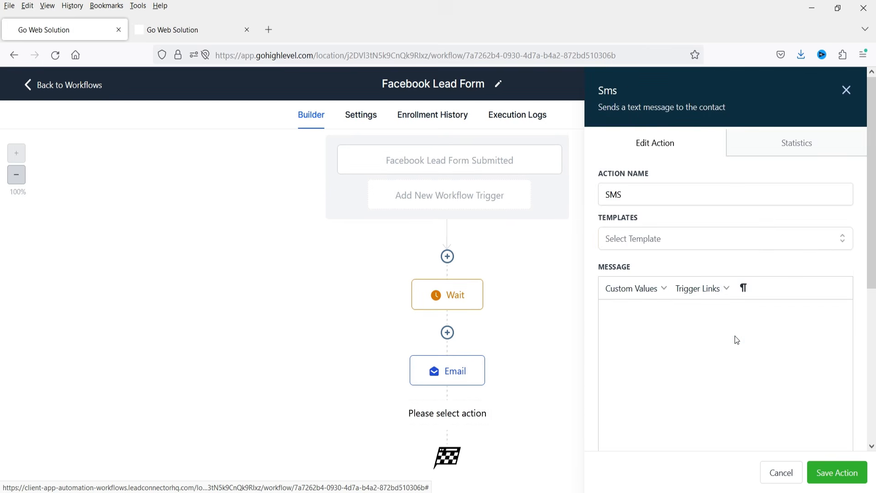
pyautogui.write('Thank you for your bsu')
pyautogui.write(' Can we talk over phone now?')
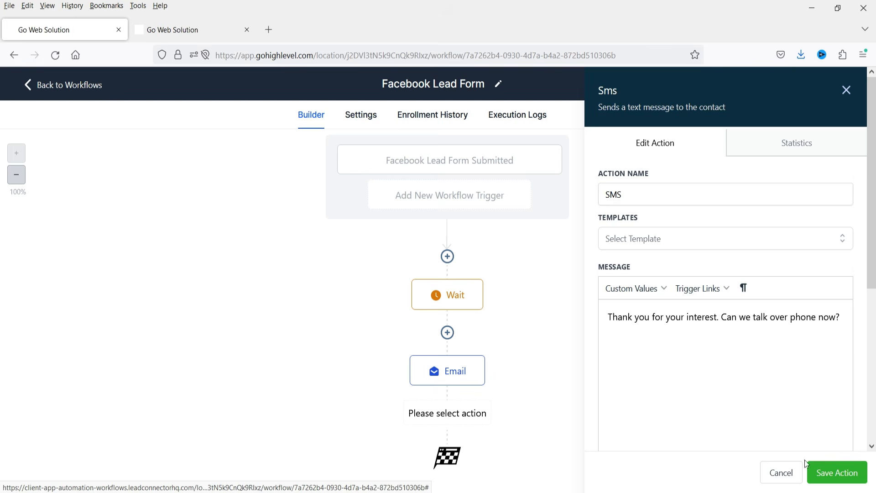
pyautogui.click(839, 475)
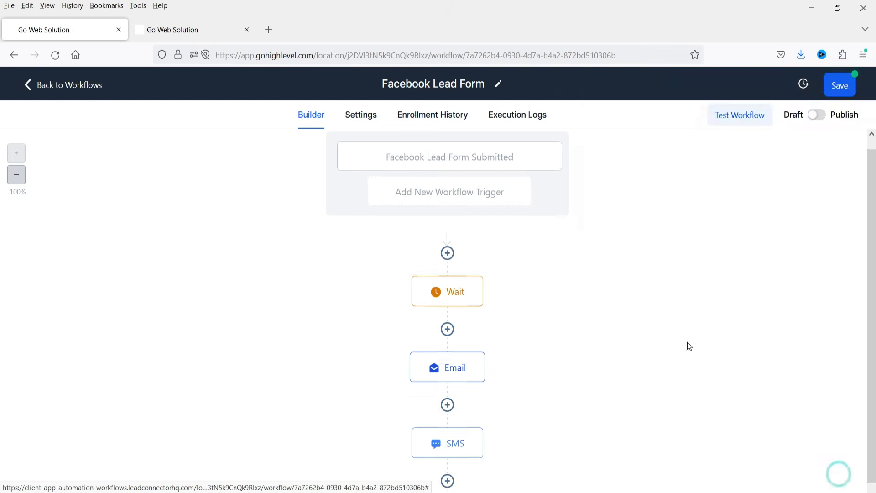
# Add a Wait action after the SMS and set it to wait for Contact Reply
pyautogui.click(447, 408)
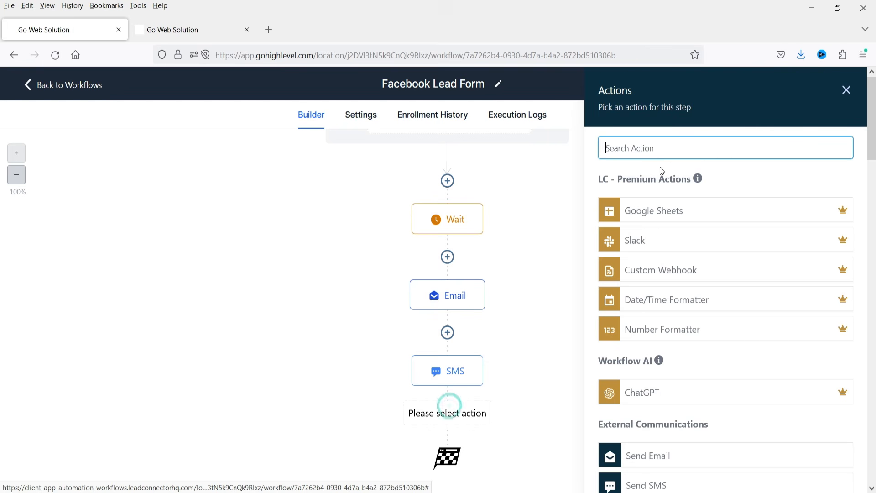
pyautogui.write('wai')
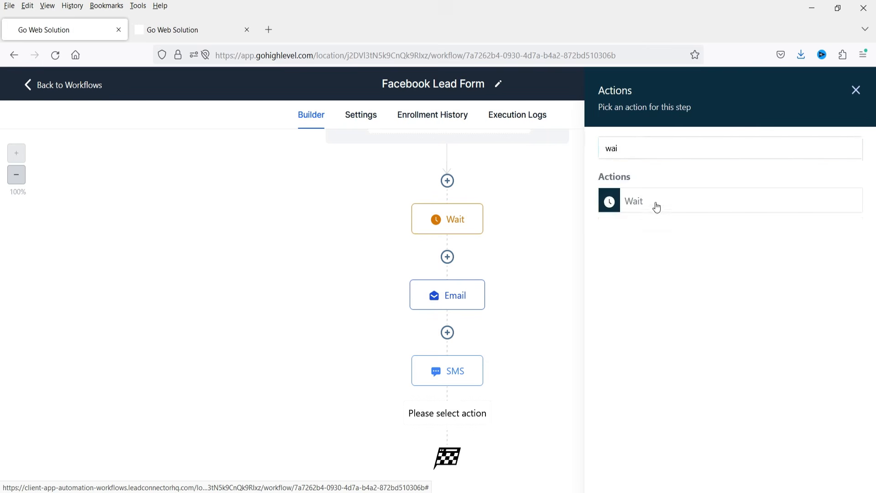
pyautogui.click(656, 206)
pyautogui.click(428, 228)
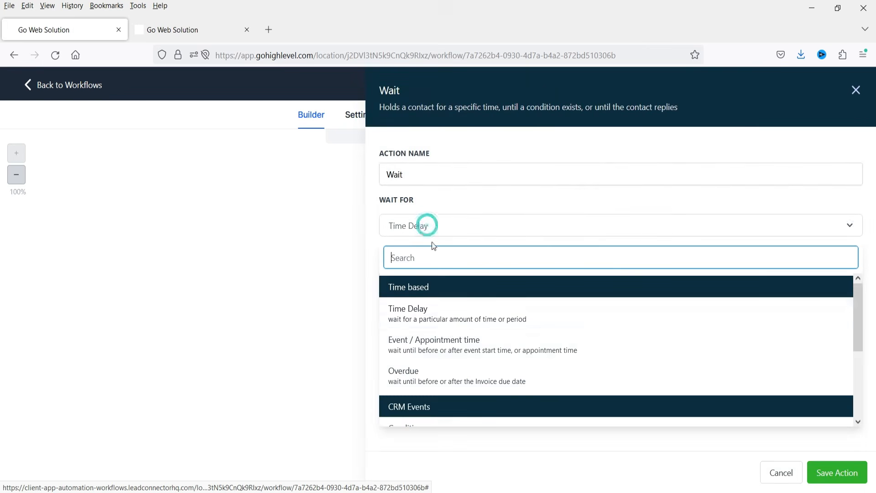
pyautogui.scroll(-3, 520, 348)
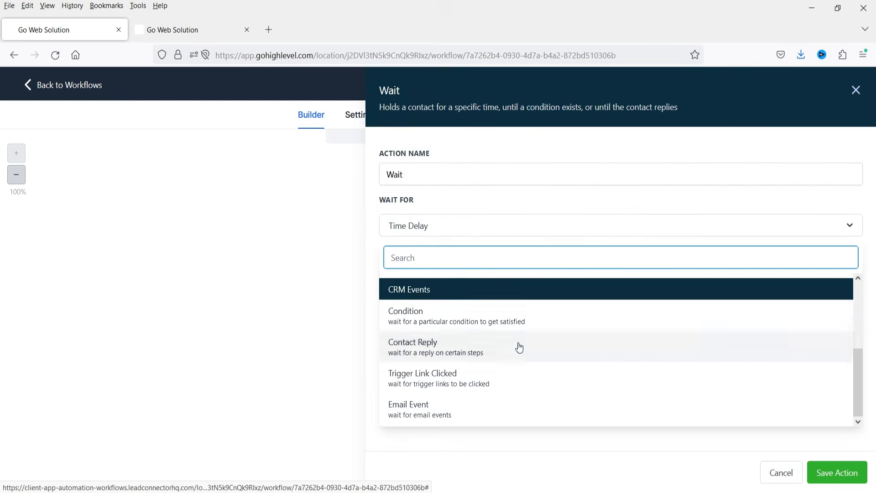
pyautogui.click(464, 345)
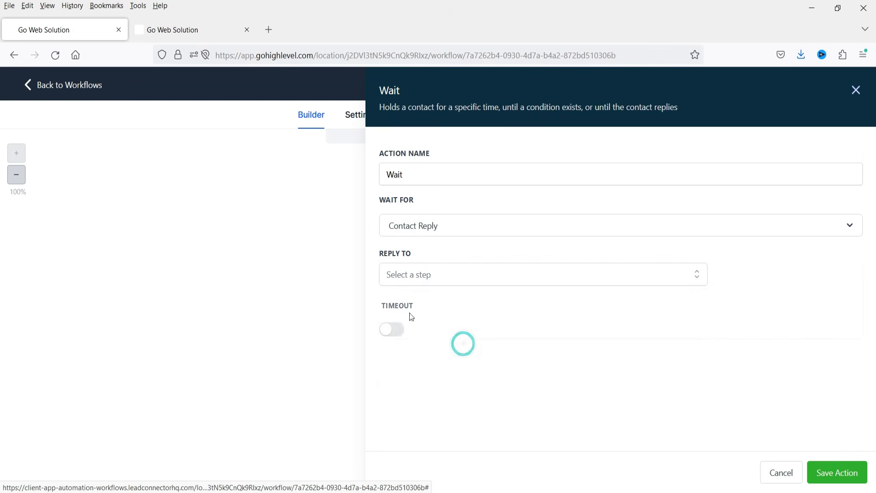
# Set the Wait action's reply steps to SMS and Email, and save the action
pyautogui.click(440, 279)
pyautogui.click(430, 368)
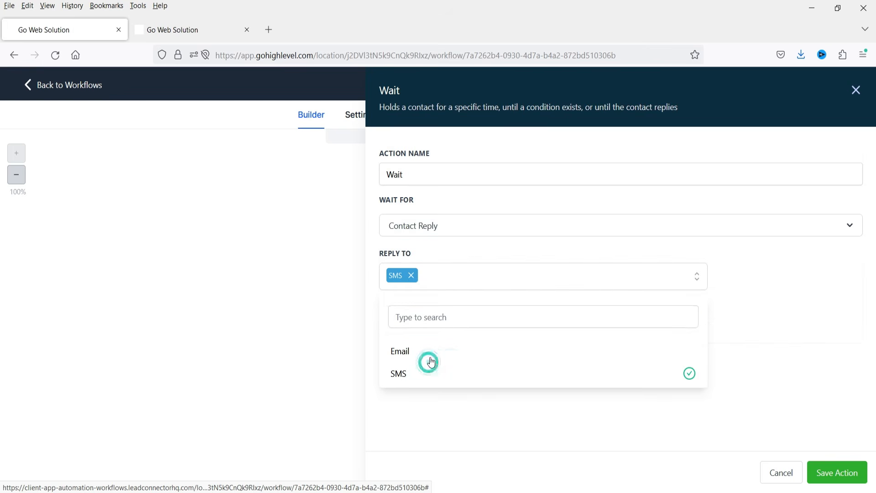
pyautogui.click(434, 293)
pyautogui.click(447, 278)
pyautogui.click(424, 350)
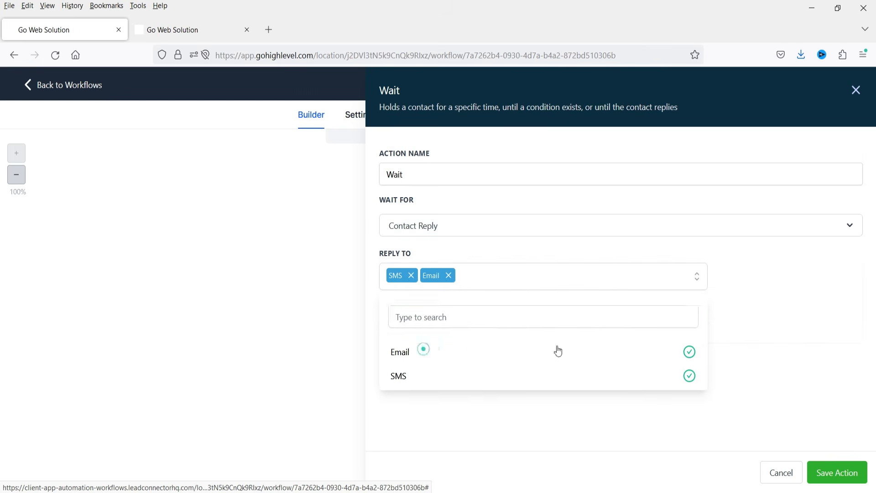
pyautogui.click(743, 316)
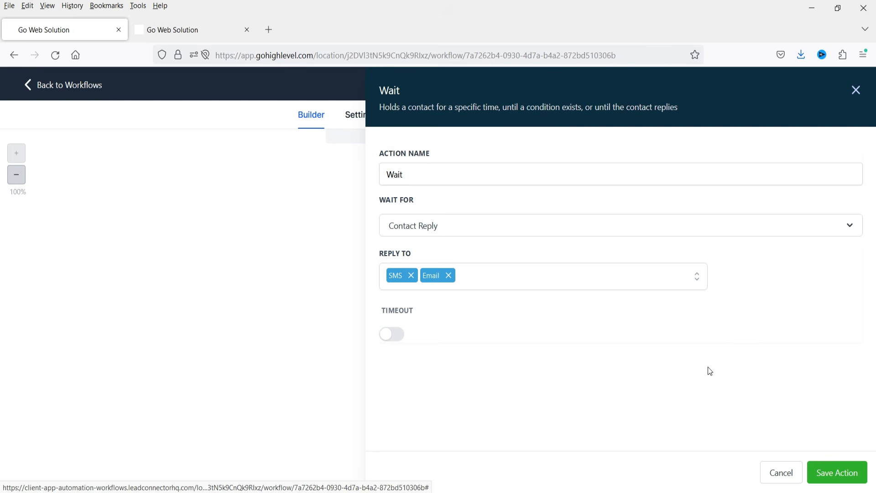
pyautogui.click(841, 472)
# Add an If / Else action after the contact-reply Wait
pyautogui.scroll(-3, 461, 317)
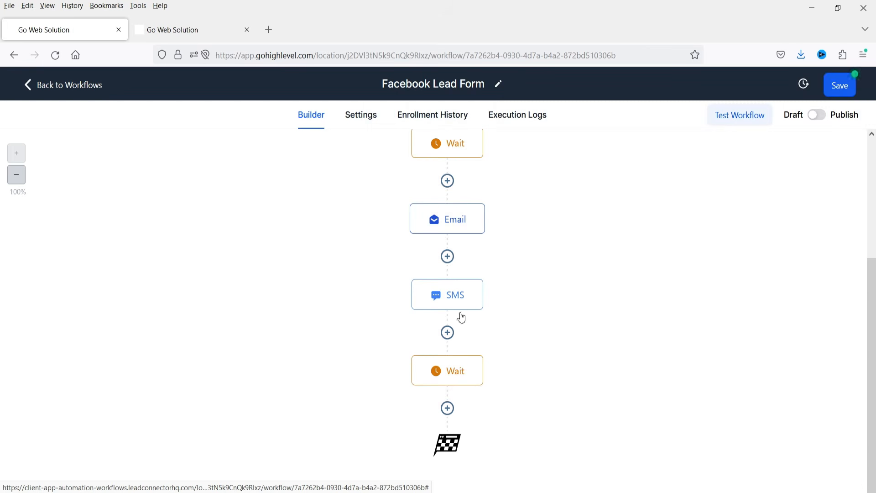
pyautogui.click(448, 409)
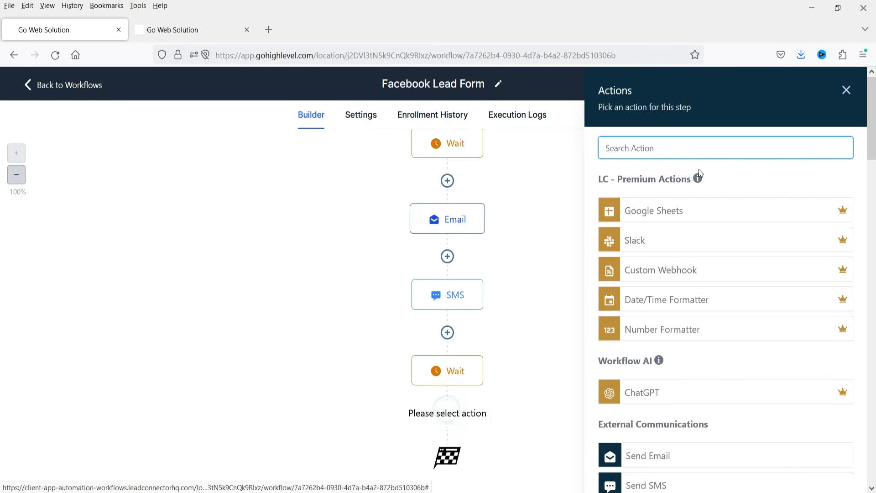
pyautogui.write('if')
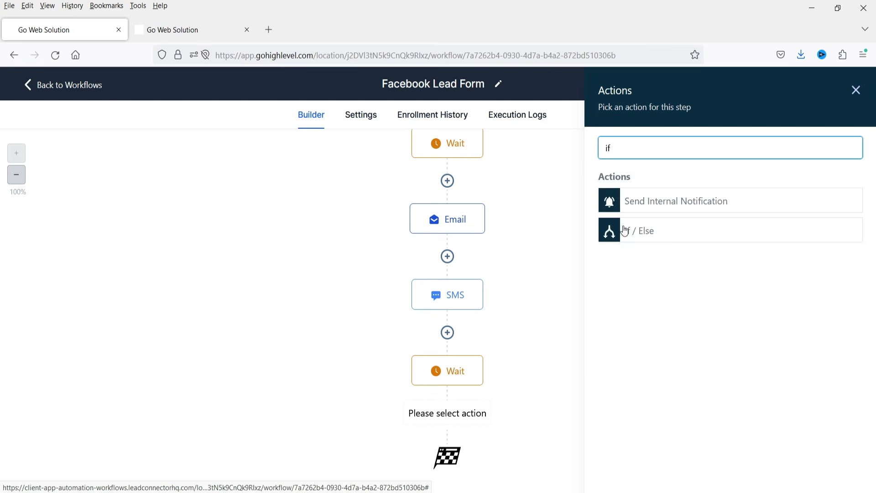
pyautogui.click(639, 233)
# Set the first branch's condition to the contact reply's Intent type Is Positive/Yes
pyautogui.click(451, 346)
pyautogui.click(465, 395)
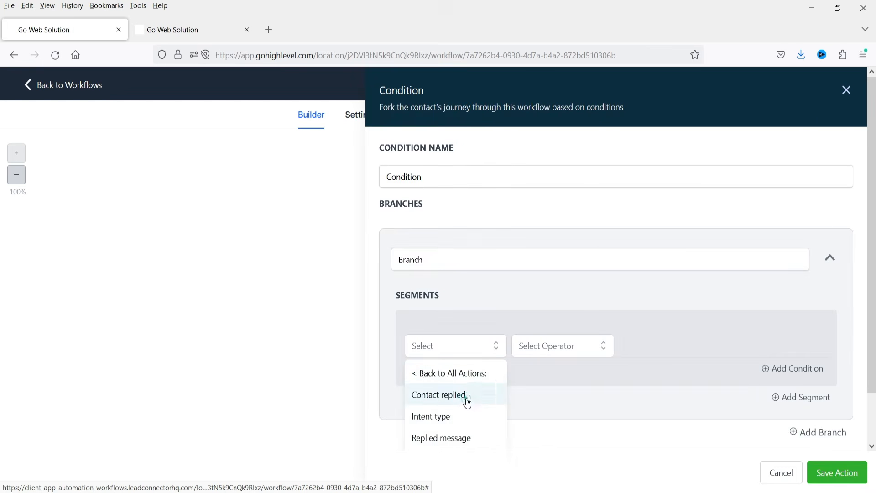
pyautogui.click(476, 417)
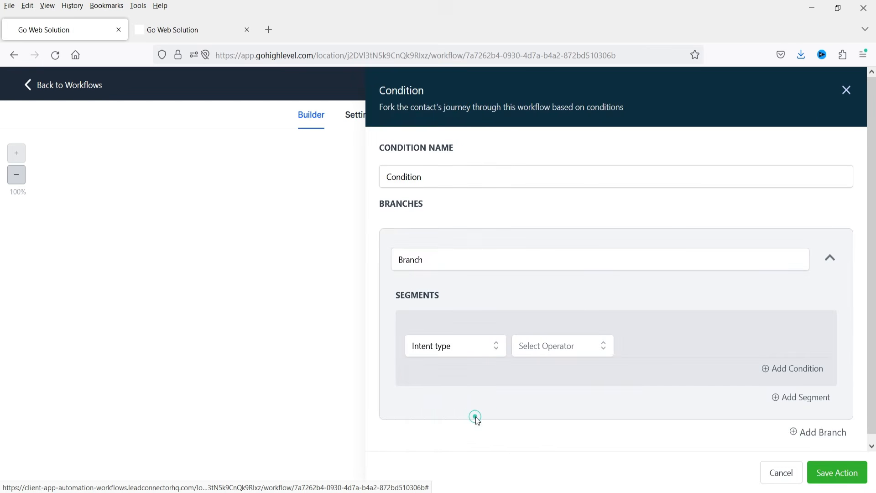
pyautogui.click(549, 350)
pyautogui.click(543, 374)
pyautogui.click(670, 344)
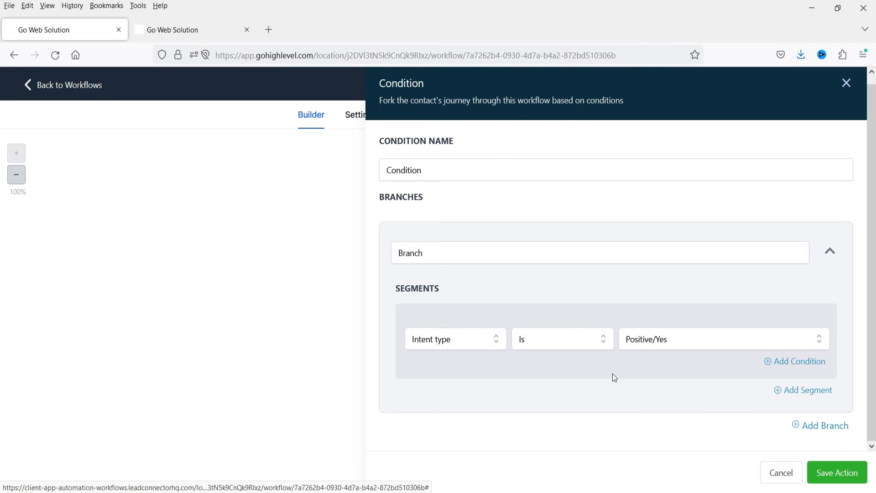
# Add a second branch to the condition and base its segment on the contact reply's Intent type
pyautogui.click(835, 427)
pyautogui.scroll(-3, 555, 360)
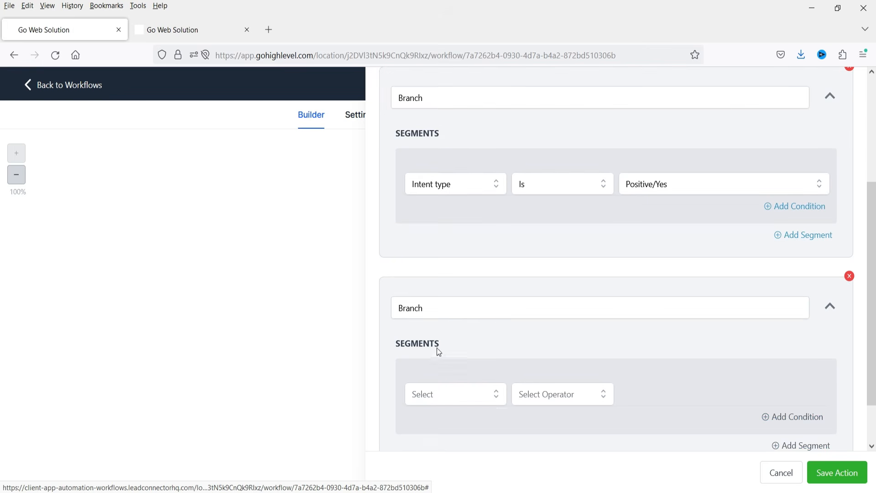
pyautogui.click(457, 395)
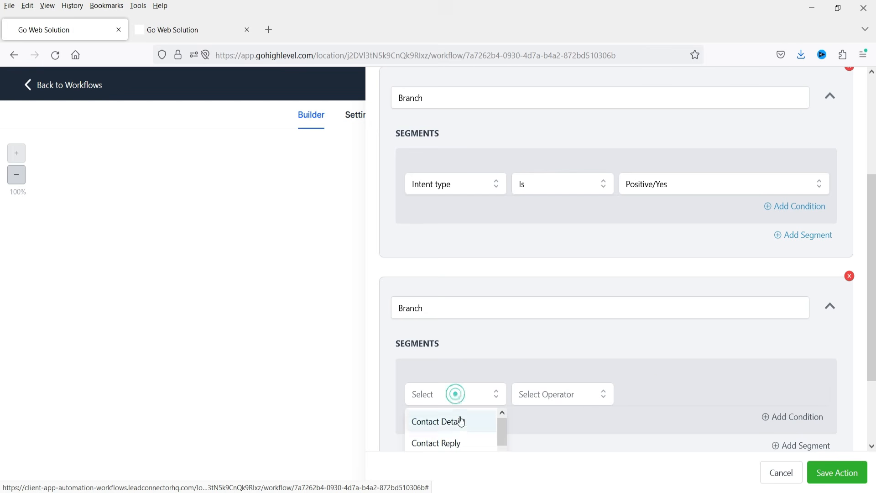
pyautogui.click(460, 442)
pyautogui.click(546, 398)
pyautogui.click(457, 396)
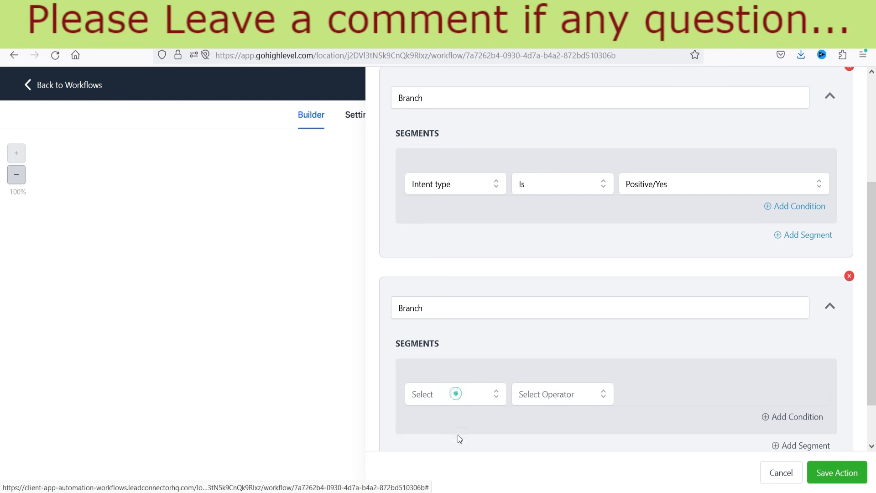
pyautogui.scroll(-2, 472, 424)
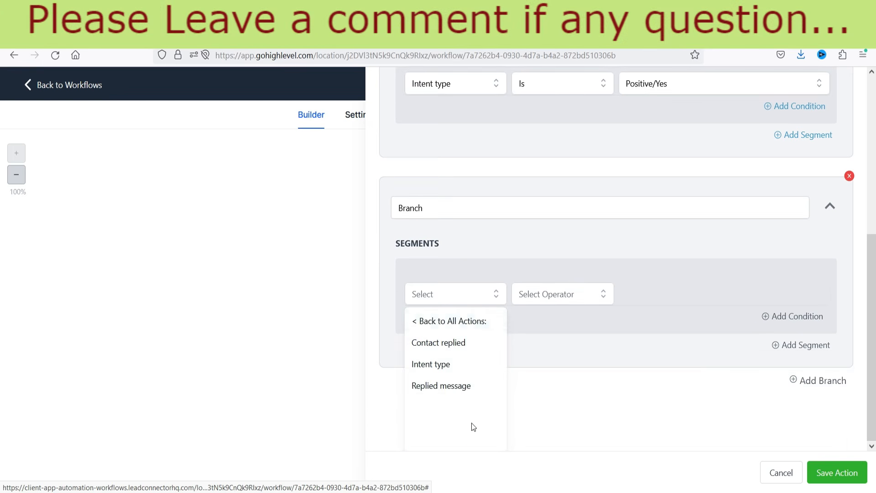
pyautogui.click(459, 370)
# Complete the second branch's condition with Is Negative/No and save the If / Else action
pyautogui.click(560, 339)
pyautogui.click(559, 372)
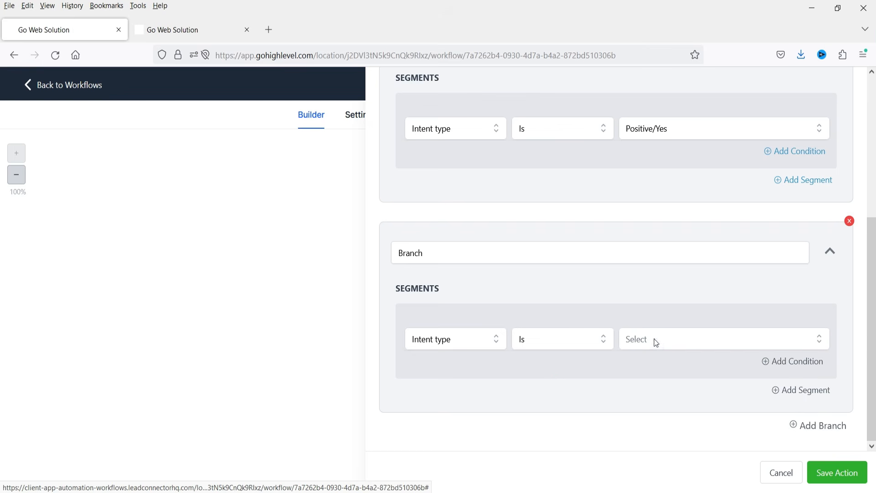
pyautogui.click(654, 339)
pyautogui.click(668, 395)
pyautogui.click(854, 473)
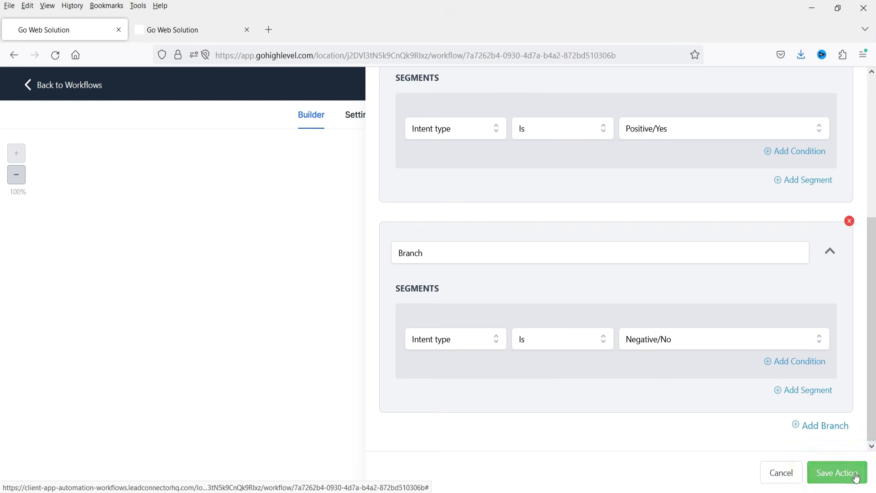
pyautogui.scroll(-3, 720, 325)
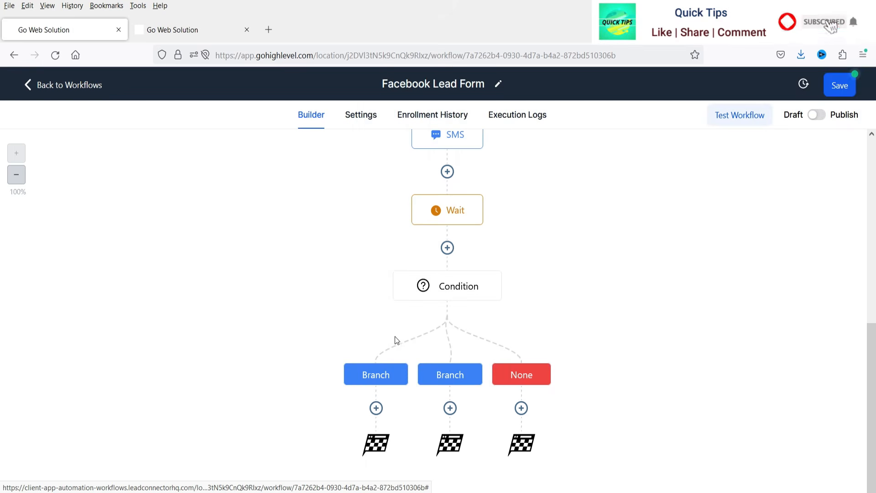